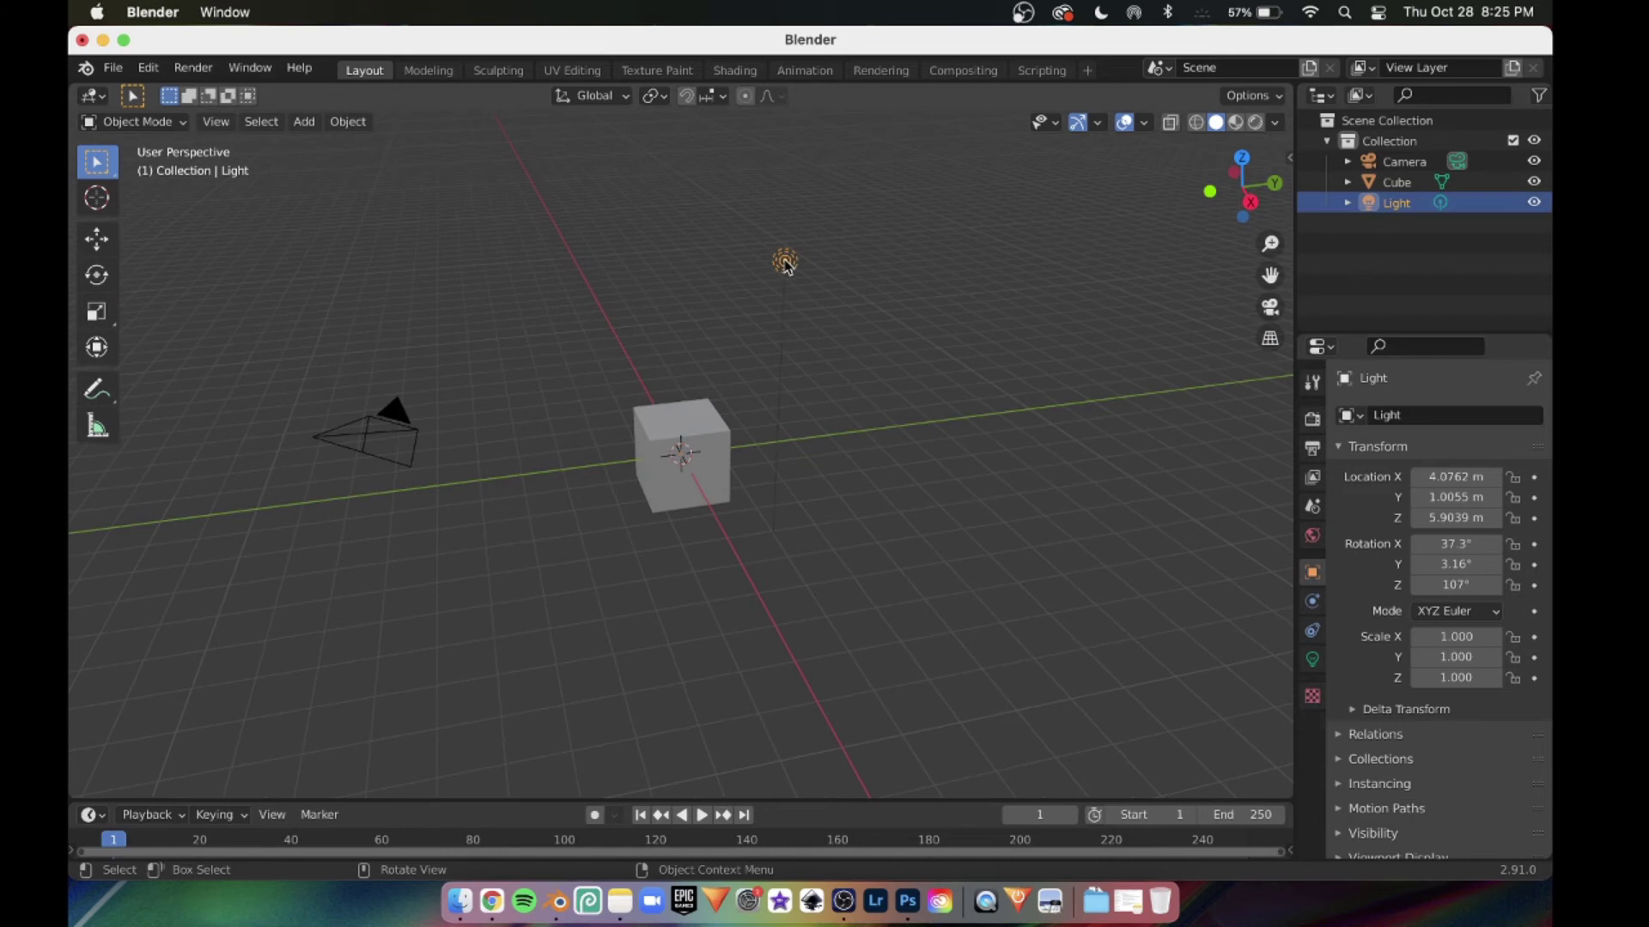
Delete the light and add a plane mesh to the scene.
{"action": "key", "text": "Delete"}
{"action": "left_click", "coordinate": [303, 121]}
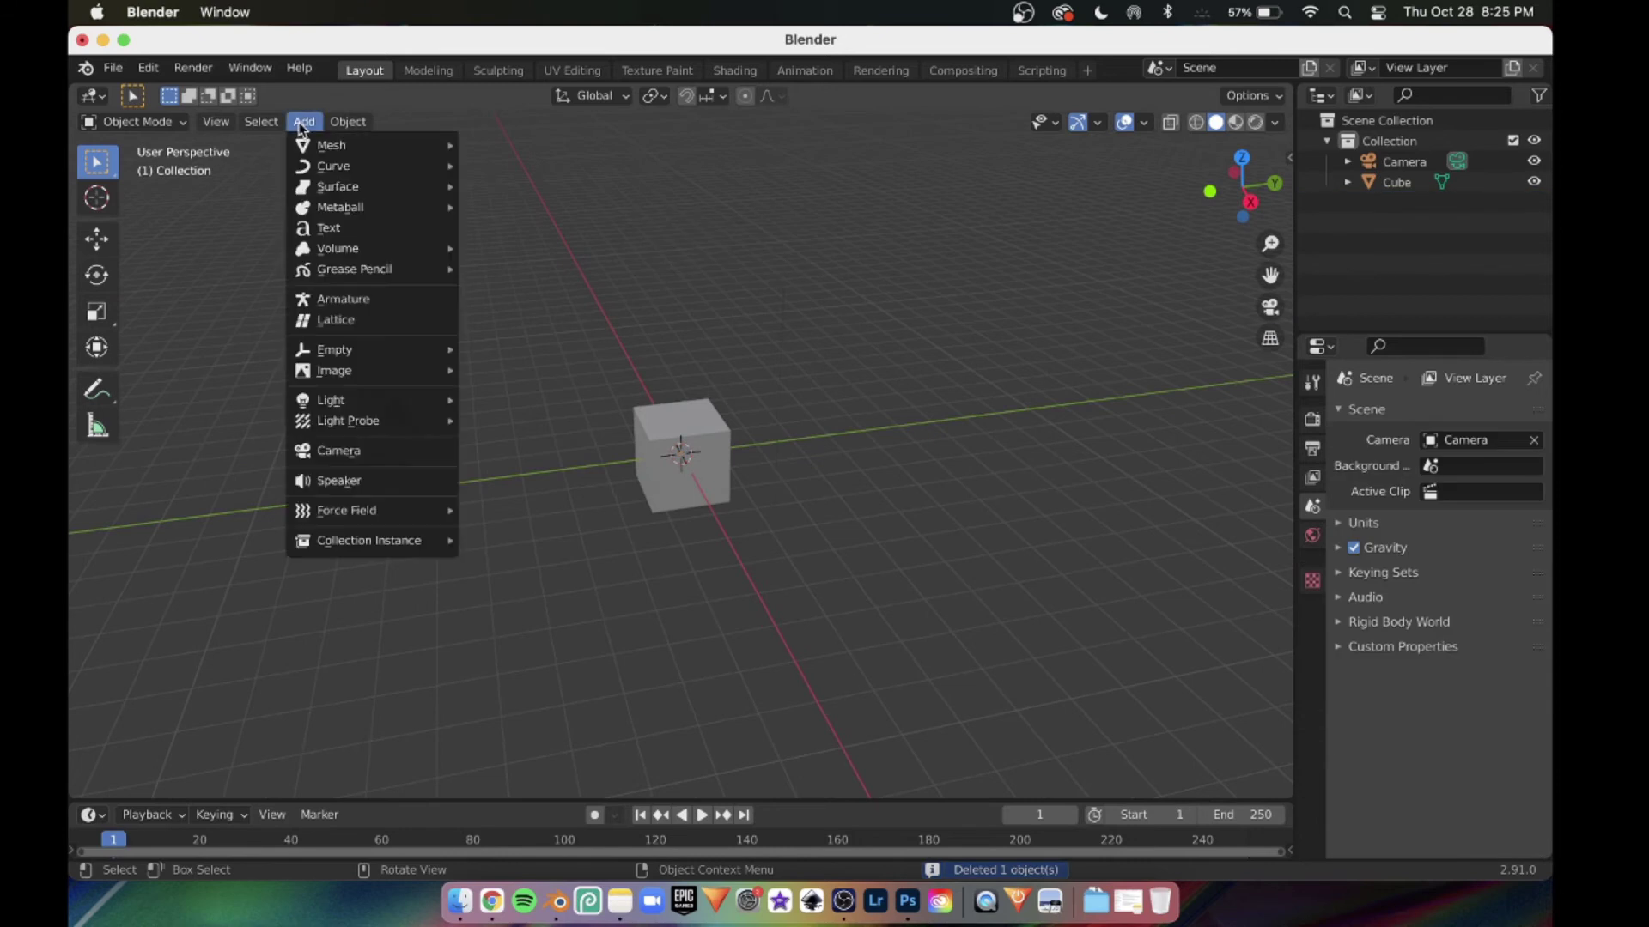
{"action": "mouse_move", "coordinate": [334, 145]}
{"action": "left_click", "coordinate": [571, 154]}
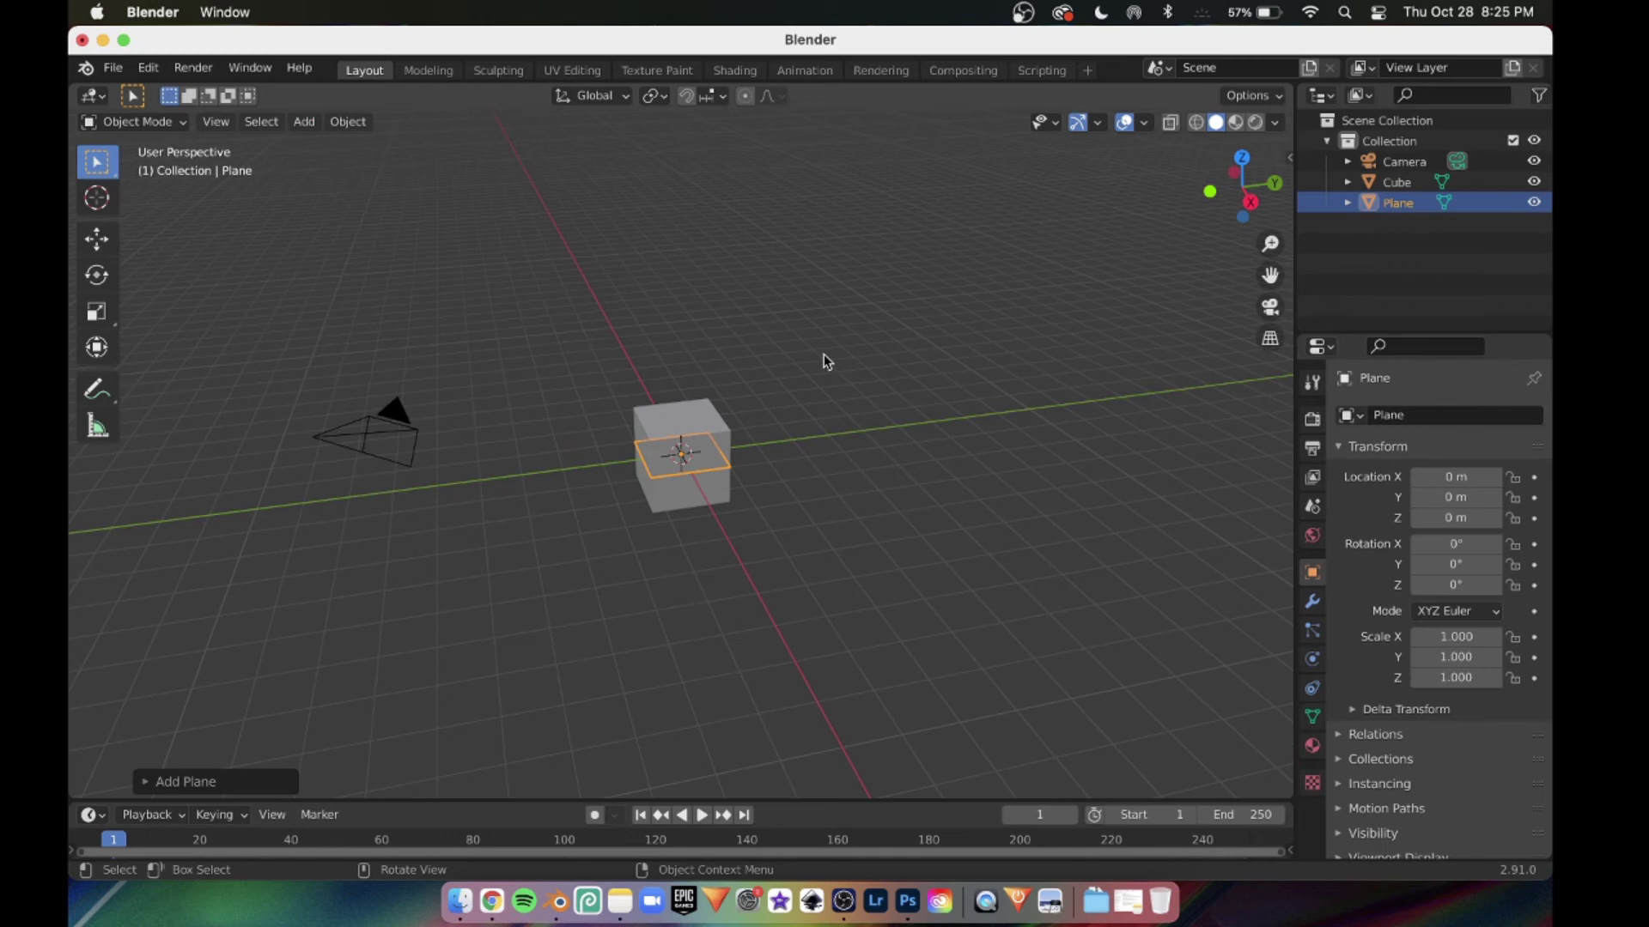
Scale the plane by 10 and set its Z location to -2 m.
{"action": "type", "text": "s10"}
{"action": "key", "text": "Return"}
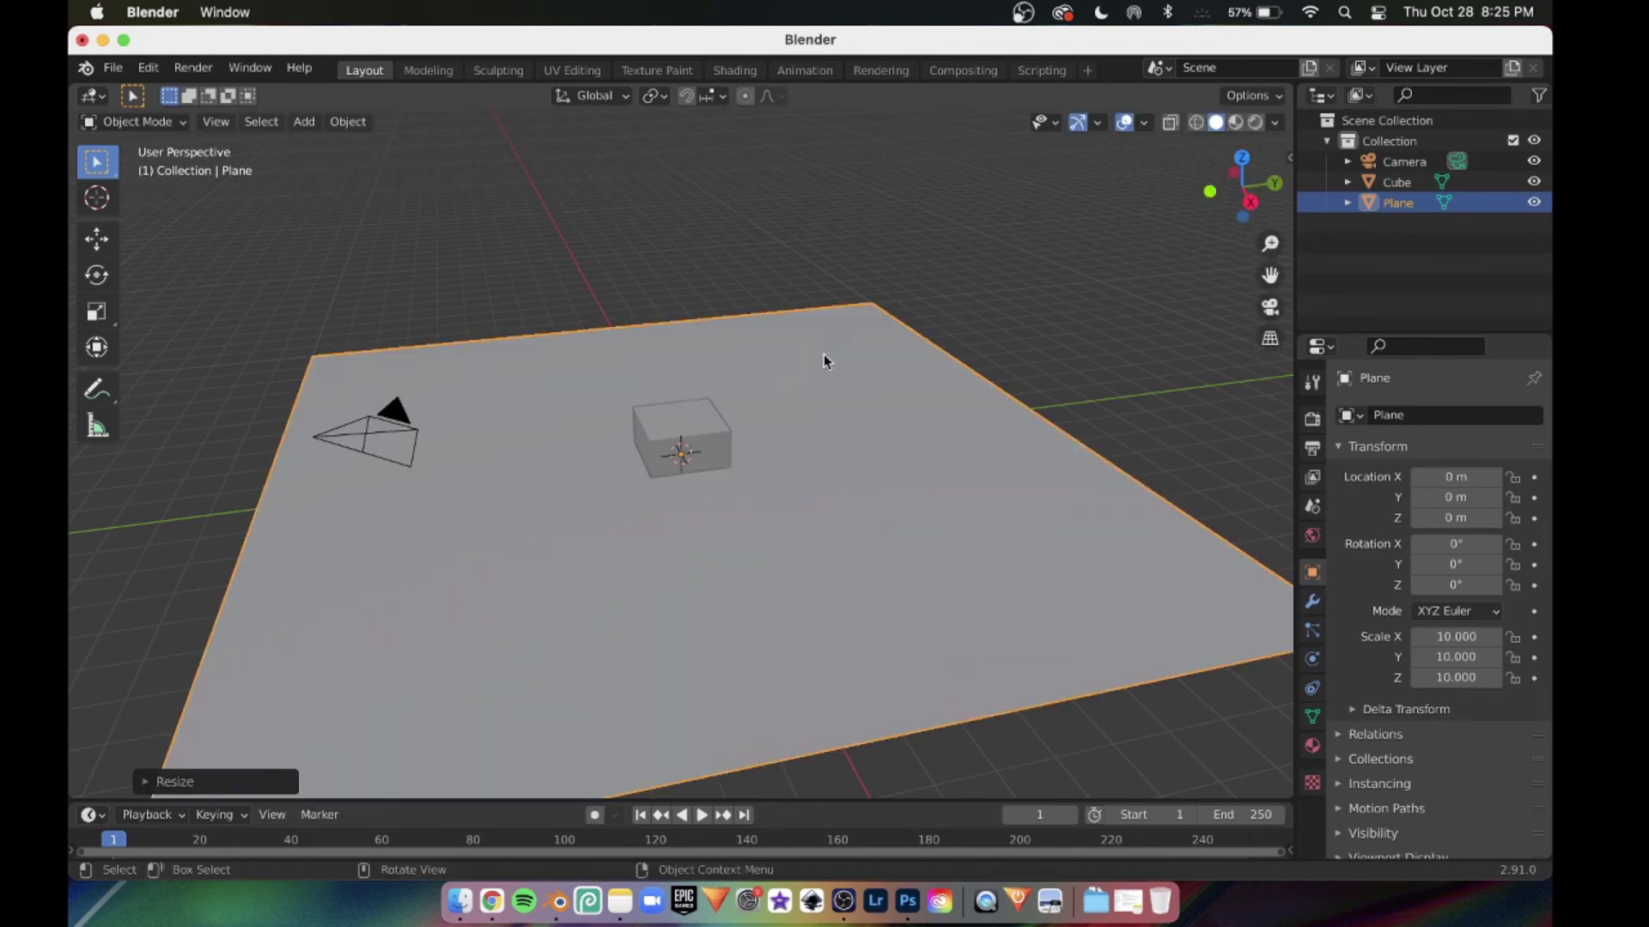
{"action": "left_click", "coordinate": [1290, 159]}
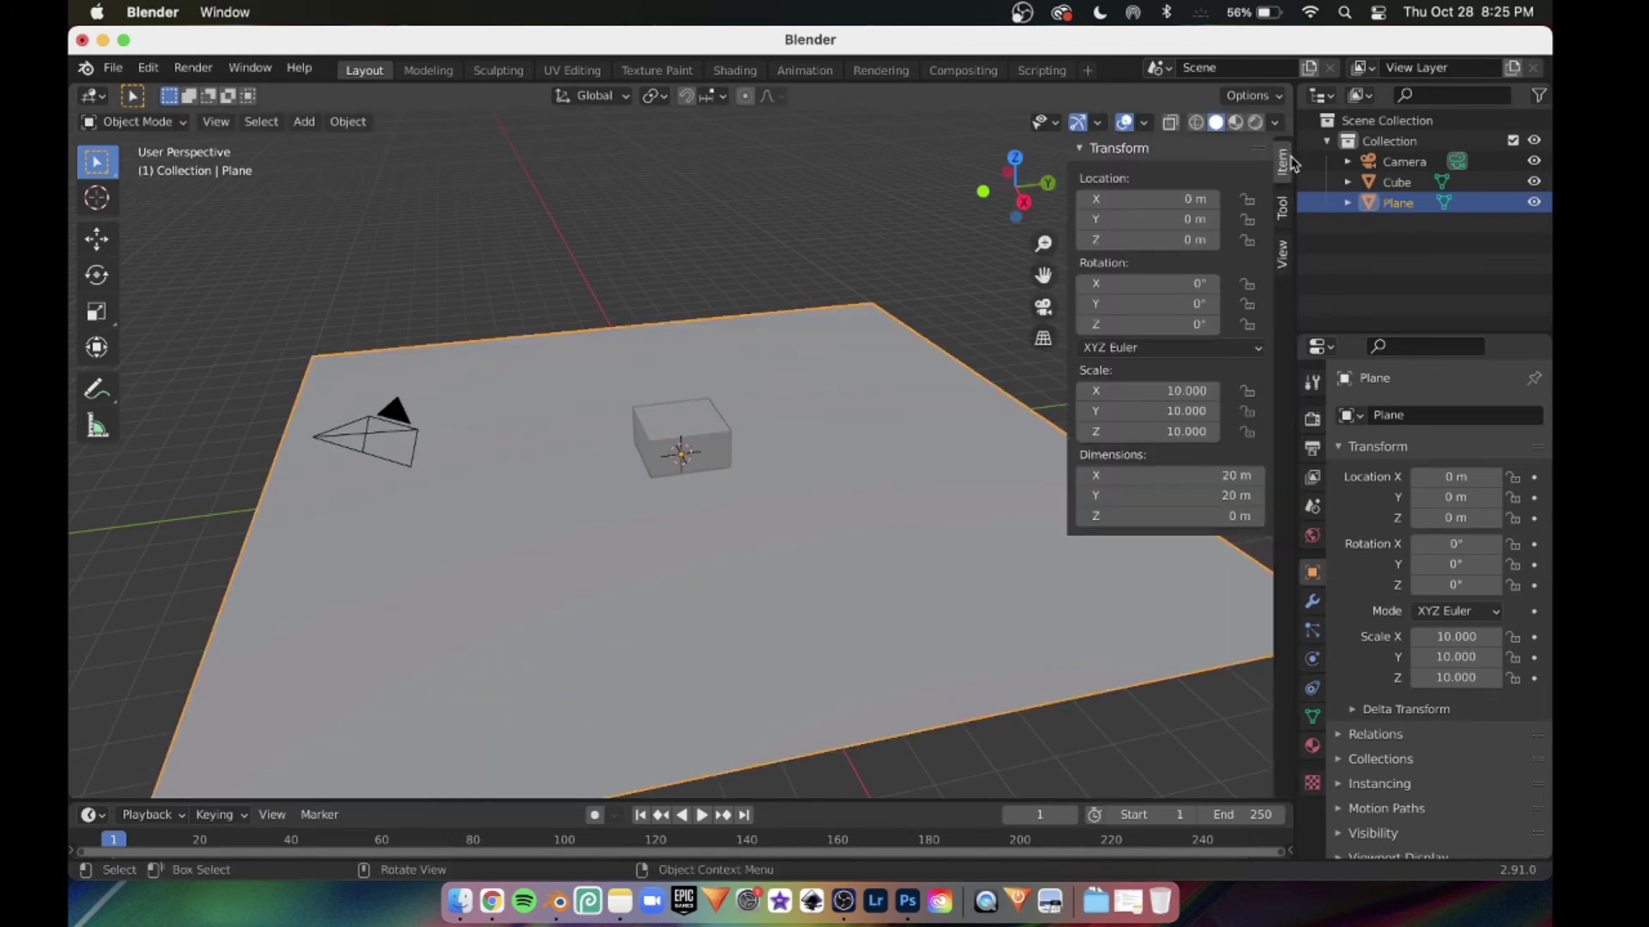
{"action": "left_click_drag", "start_coordinate": [1143, 325], "coordinate": [1135, 324]}
{"action": "key", "text": "super+z"}
{"action": "left_click", "coordinate": [1143, 242]}
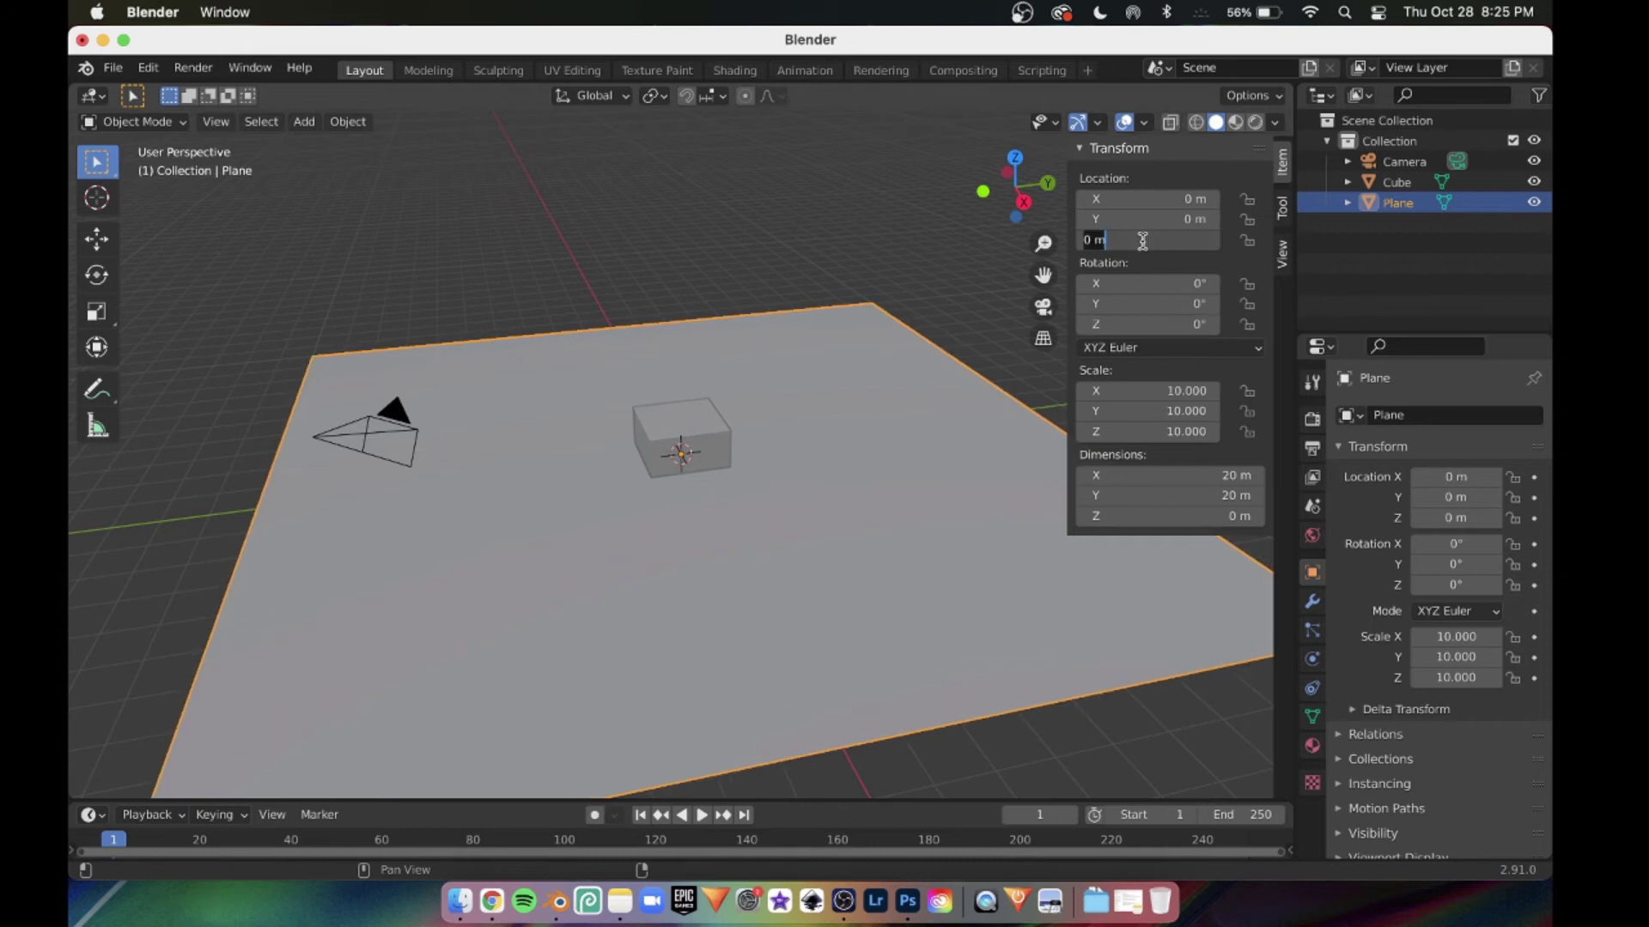
{"action": "type", "text": "-2"}
{"action": "key", "text": "Return"}
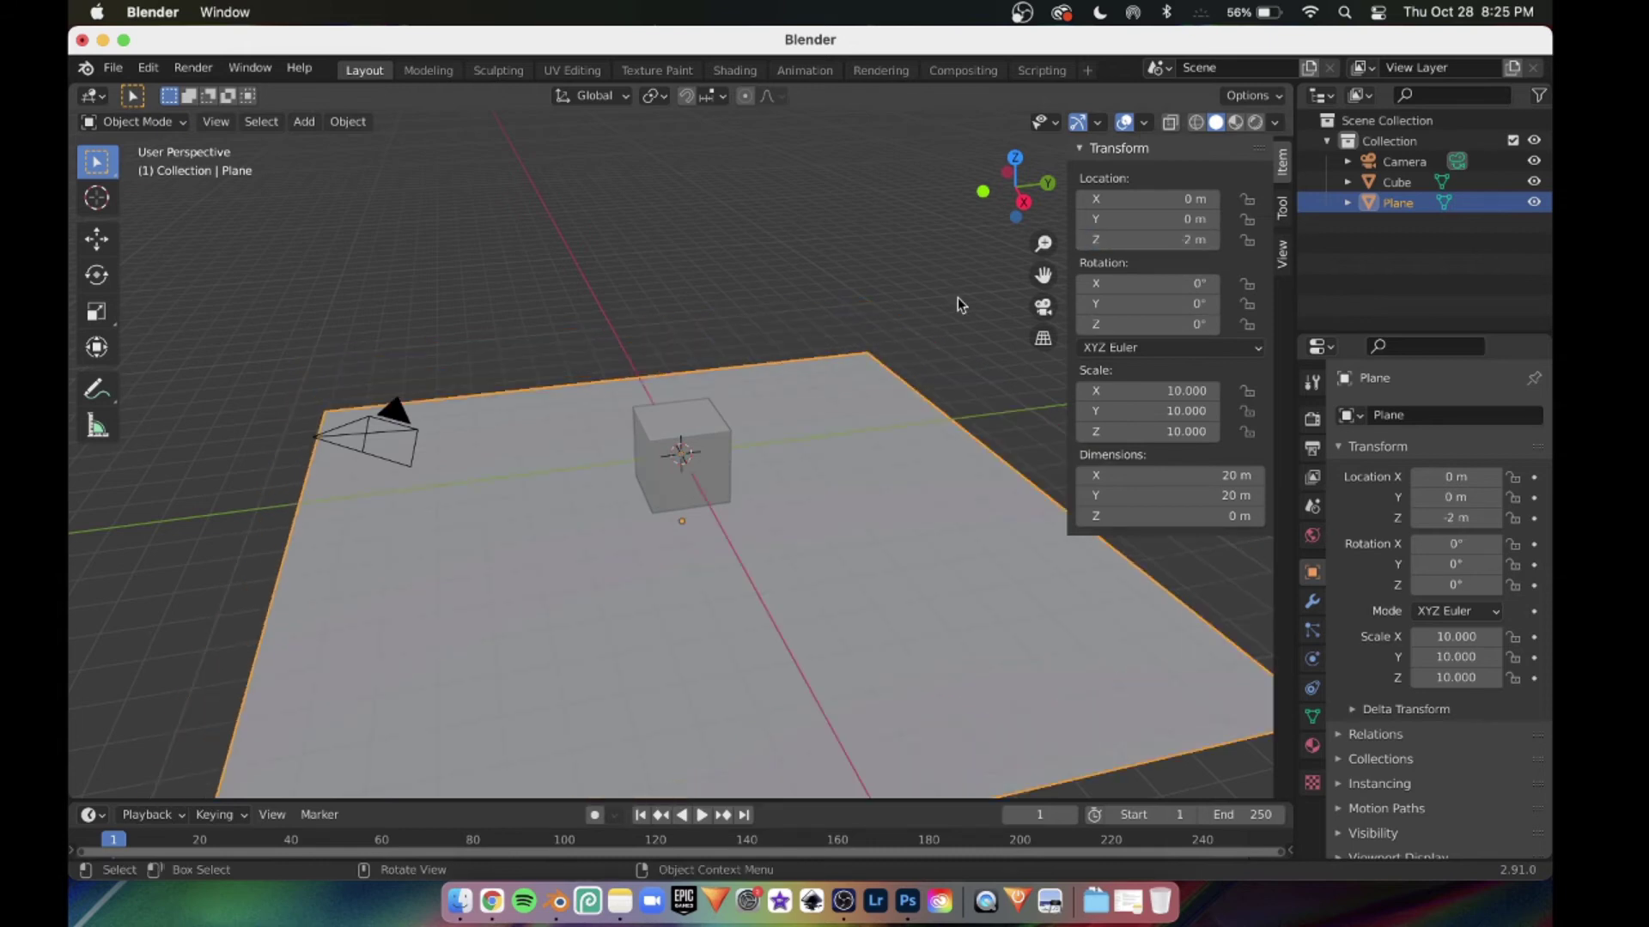
Round the cube's edges with a multi-segment Bevel modifier and apply the modifier.
{"action": "scroll", "coordinate": [681, 467], "scroll_direction": "up", "scroll_amount": 4}
{"action": "middle_click_drag", "start_coordinate": [681, 467], "coordinate": [687, 453]}
{"action": "left_click", "coordinate": [721, 411]}
{"action": "left_click", "coordinate": [1312, 599]}
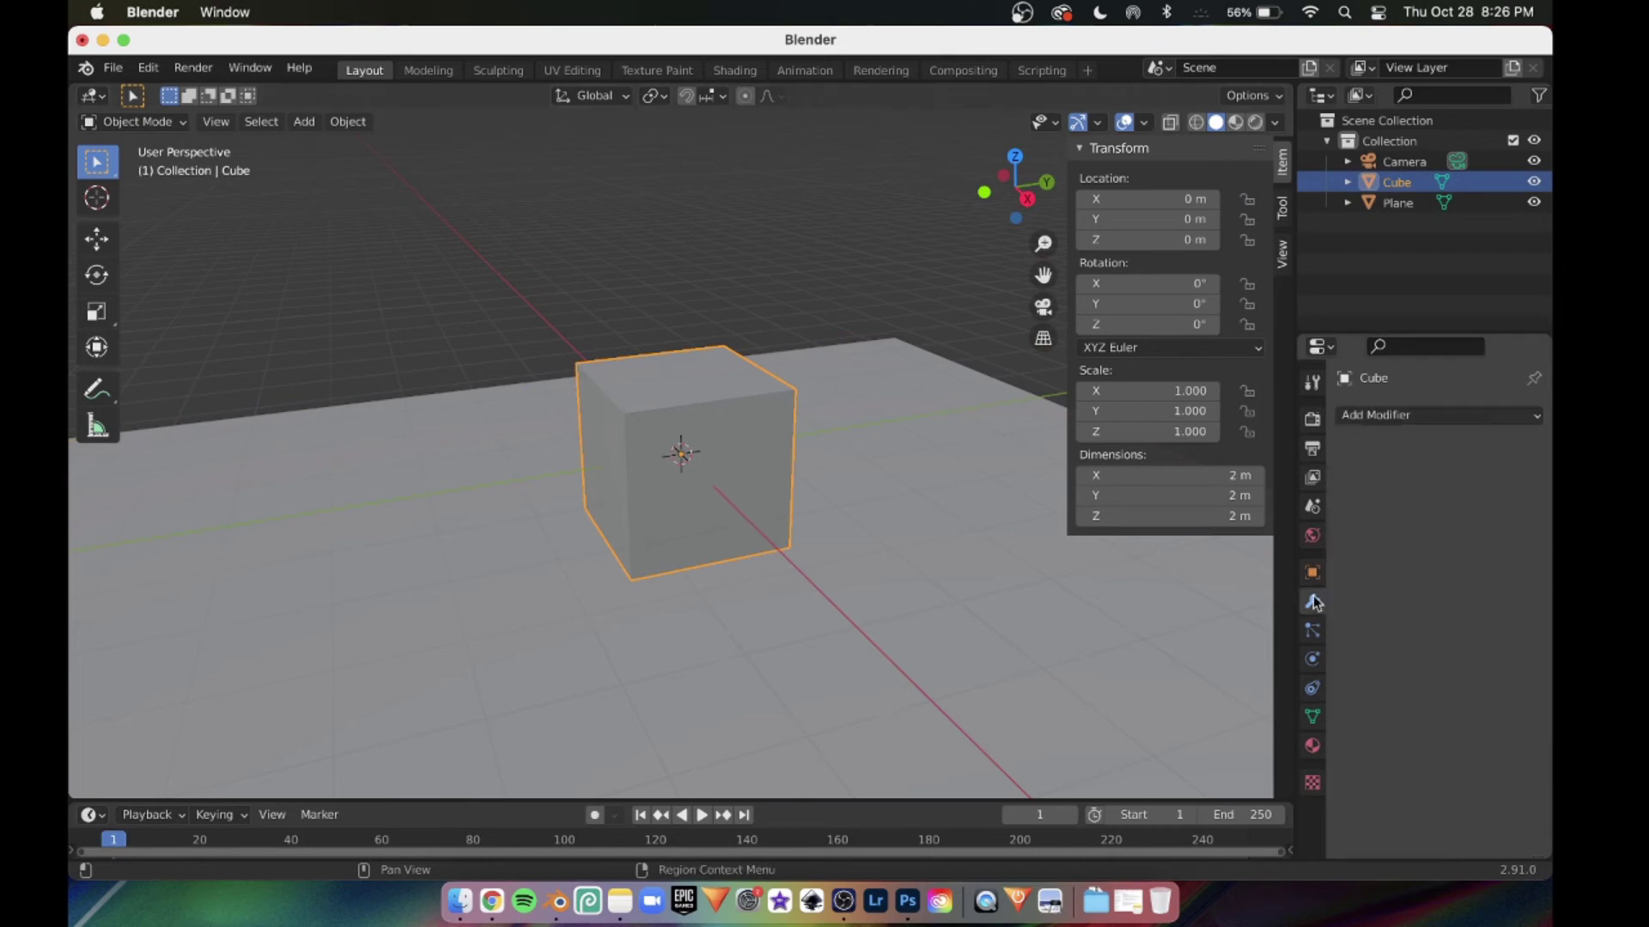
{"action": "left_click", "coordinate": [1421, 413]}
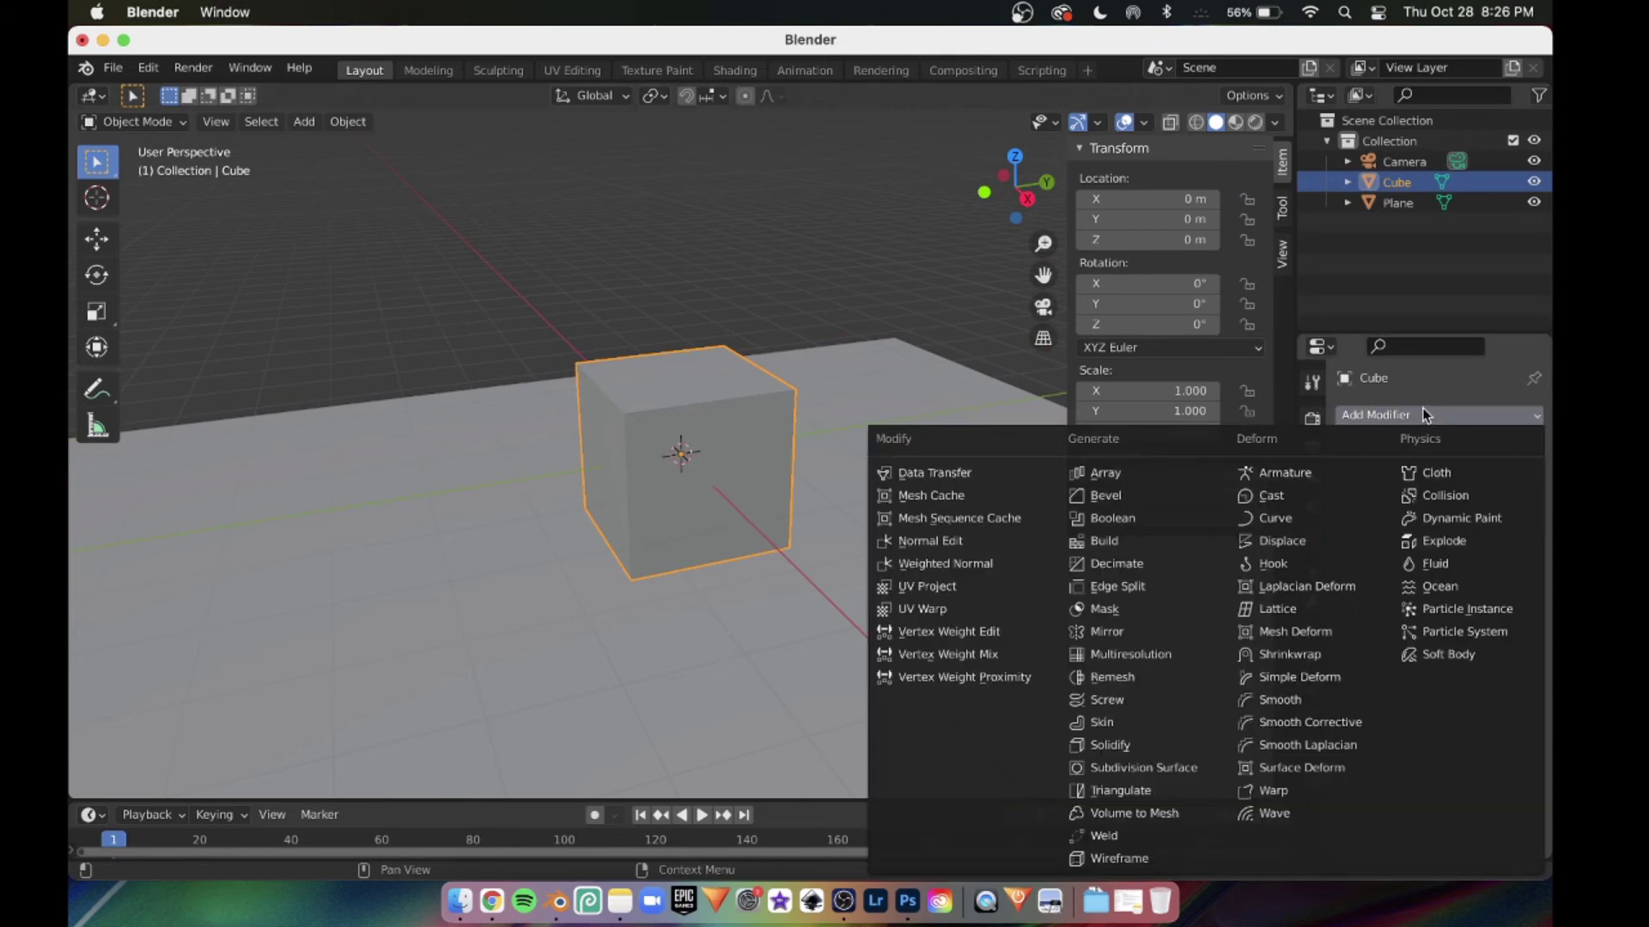
{"action": "left_click", "coordinate": [1121, 497]}
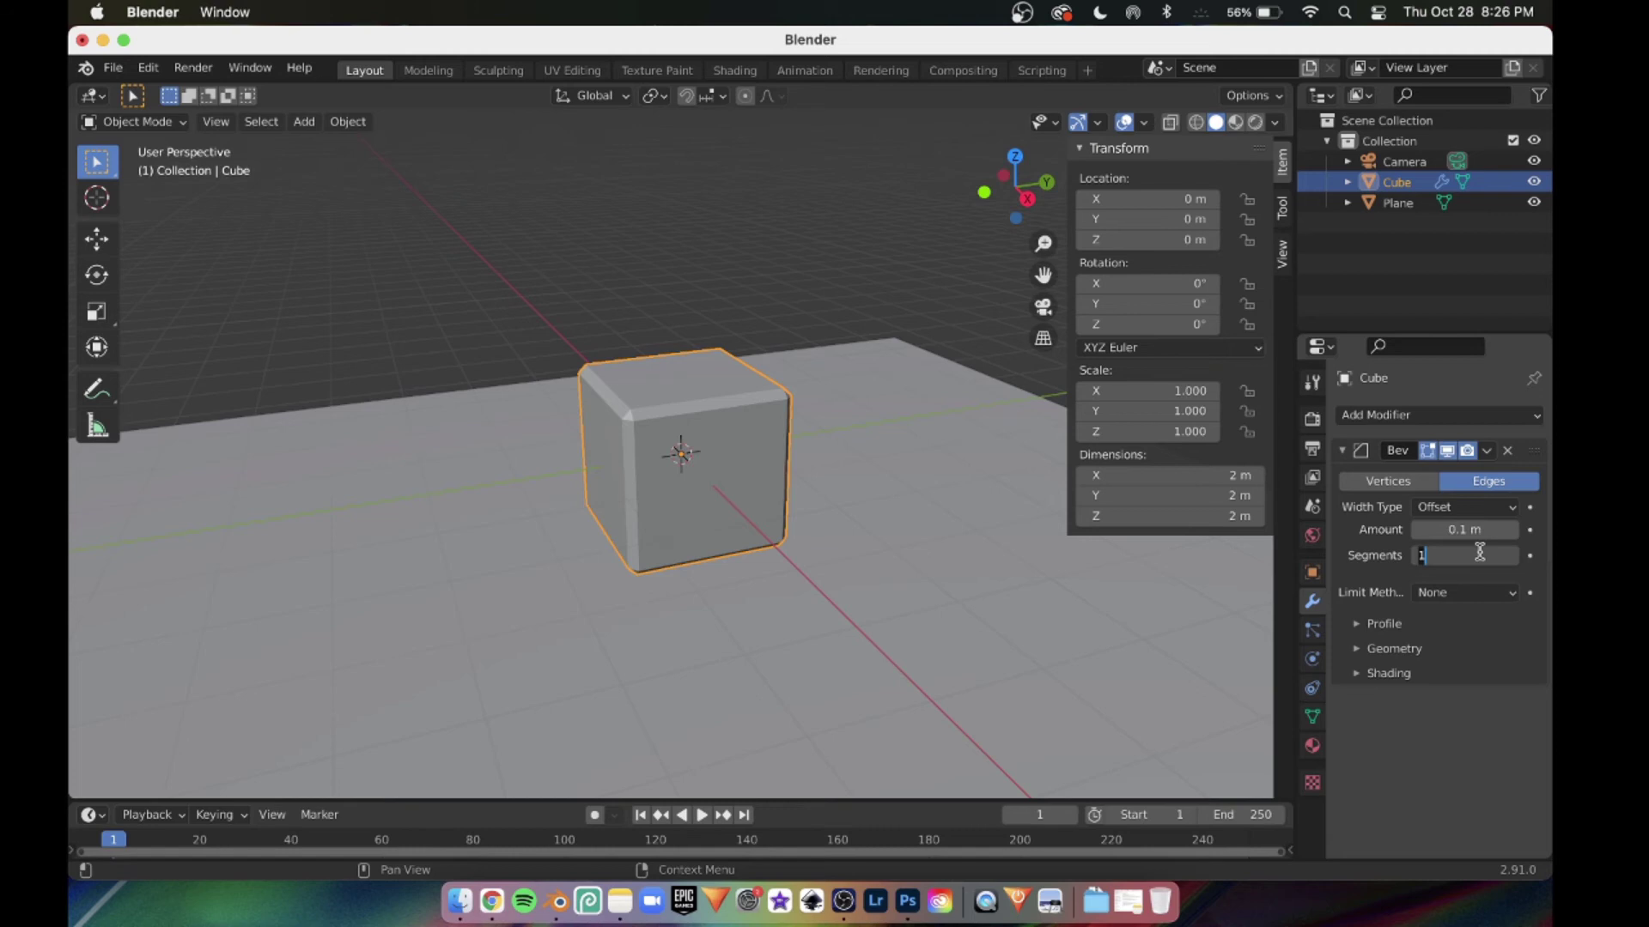
{"action": "key", "text": "Return"}
{"action": "left_click", "coordinate": [1487, 451]}
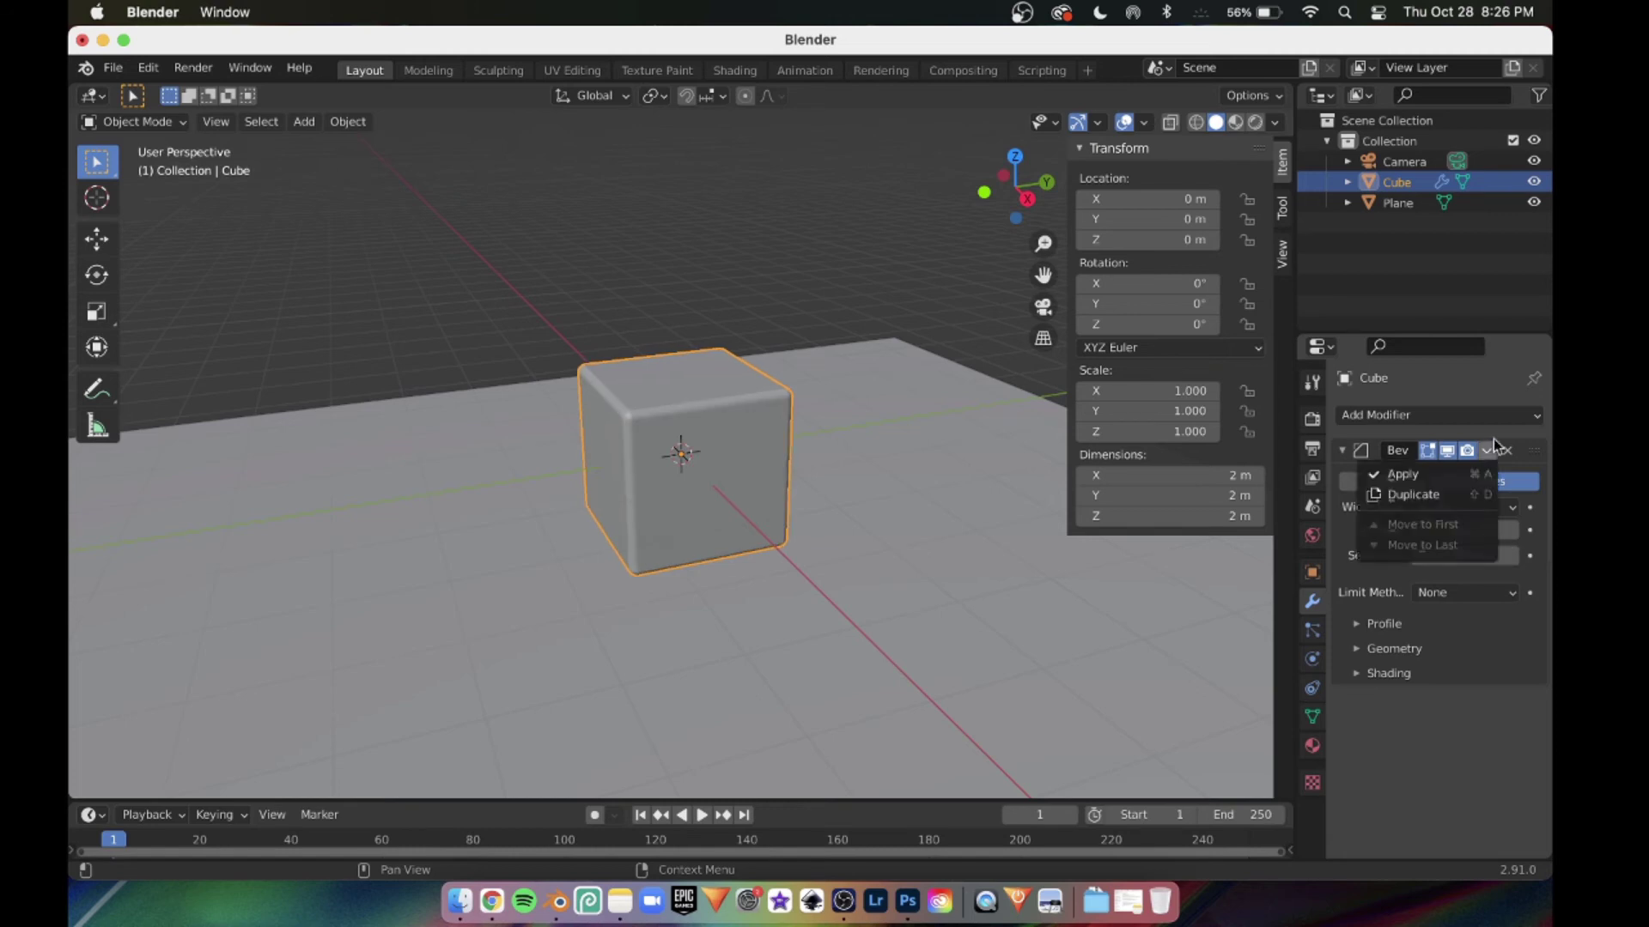
{"action": "left_click", "coordinate": [1448, 475]}
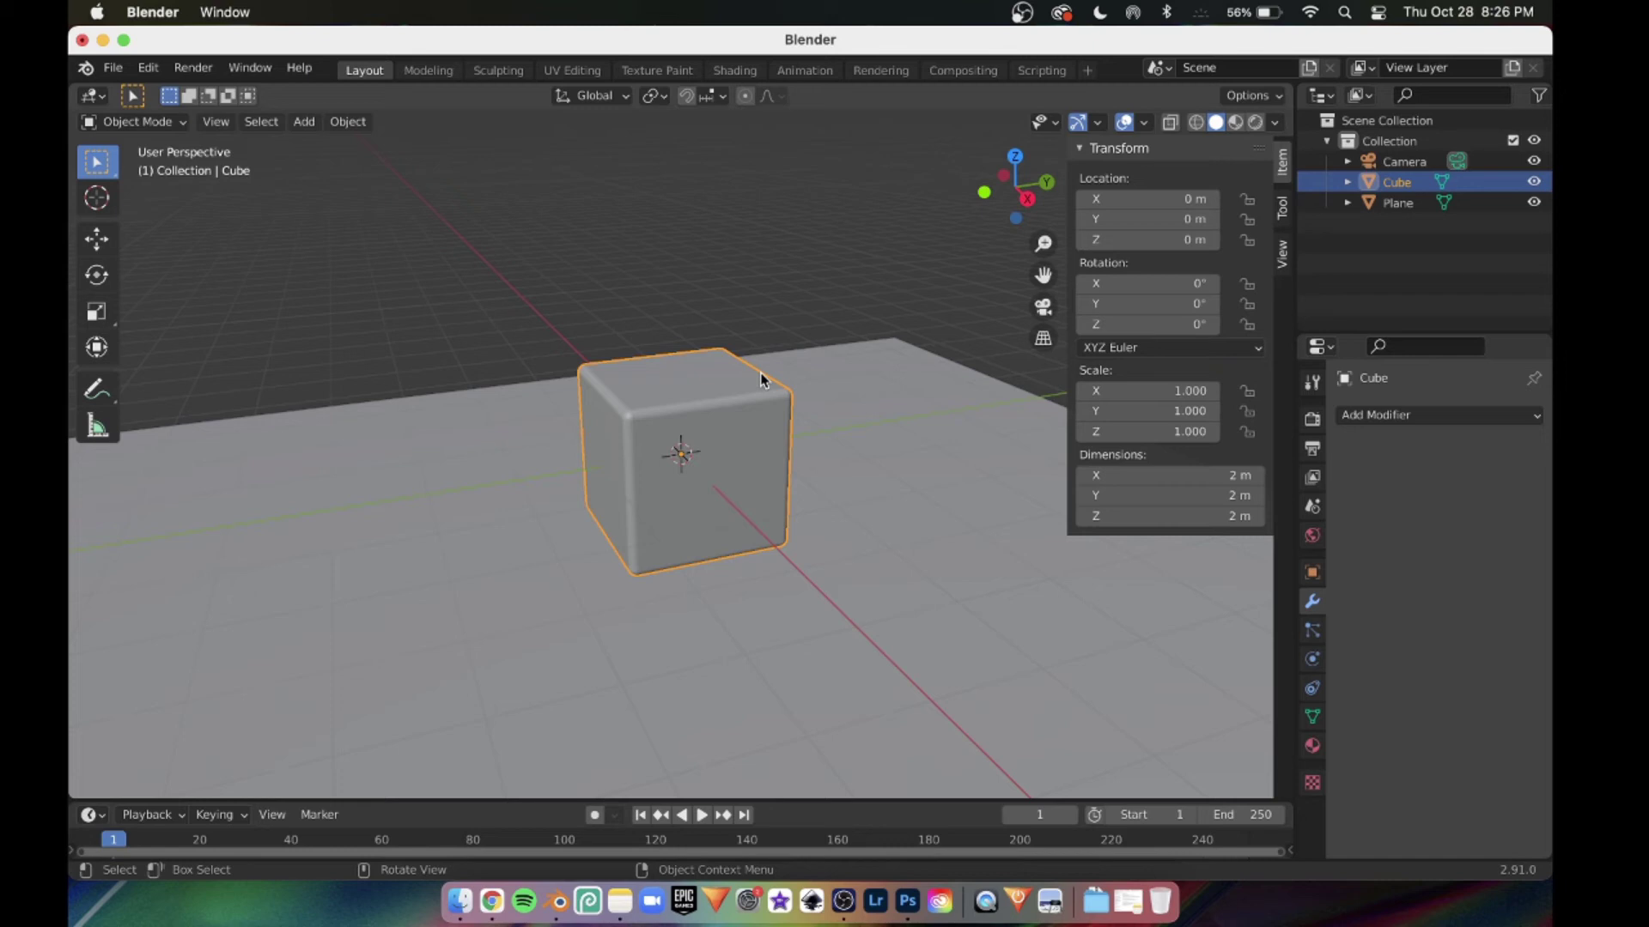
Duplicate the beveled cube and stack the copy on top by setting its Z location to 2 m.
{"action": "key", "text": "shift+d"}
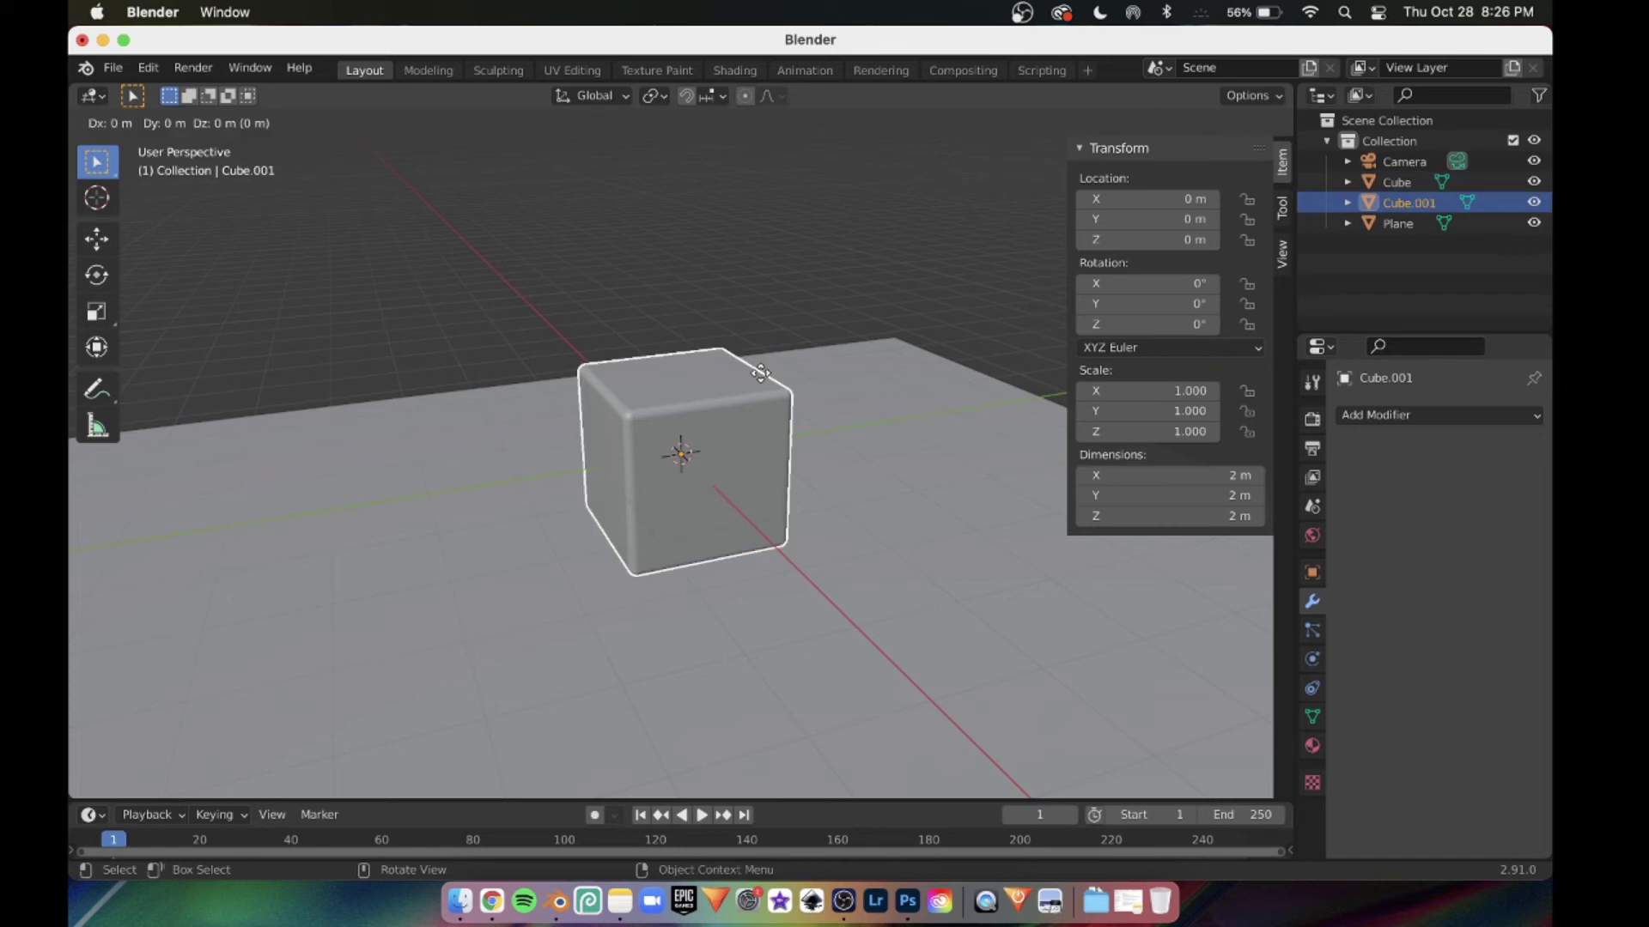
{"action": "left_click", "coordinate": [761, 374]}
{"action": "left_click", "coordinate": [97, 239]}
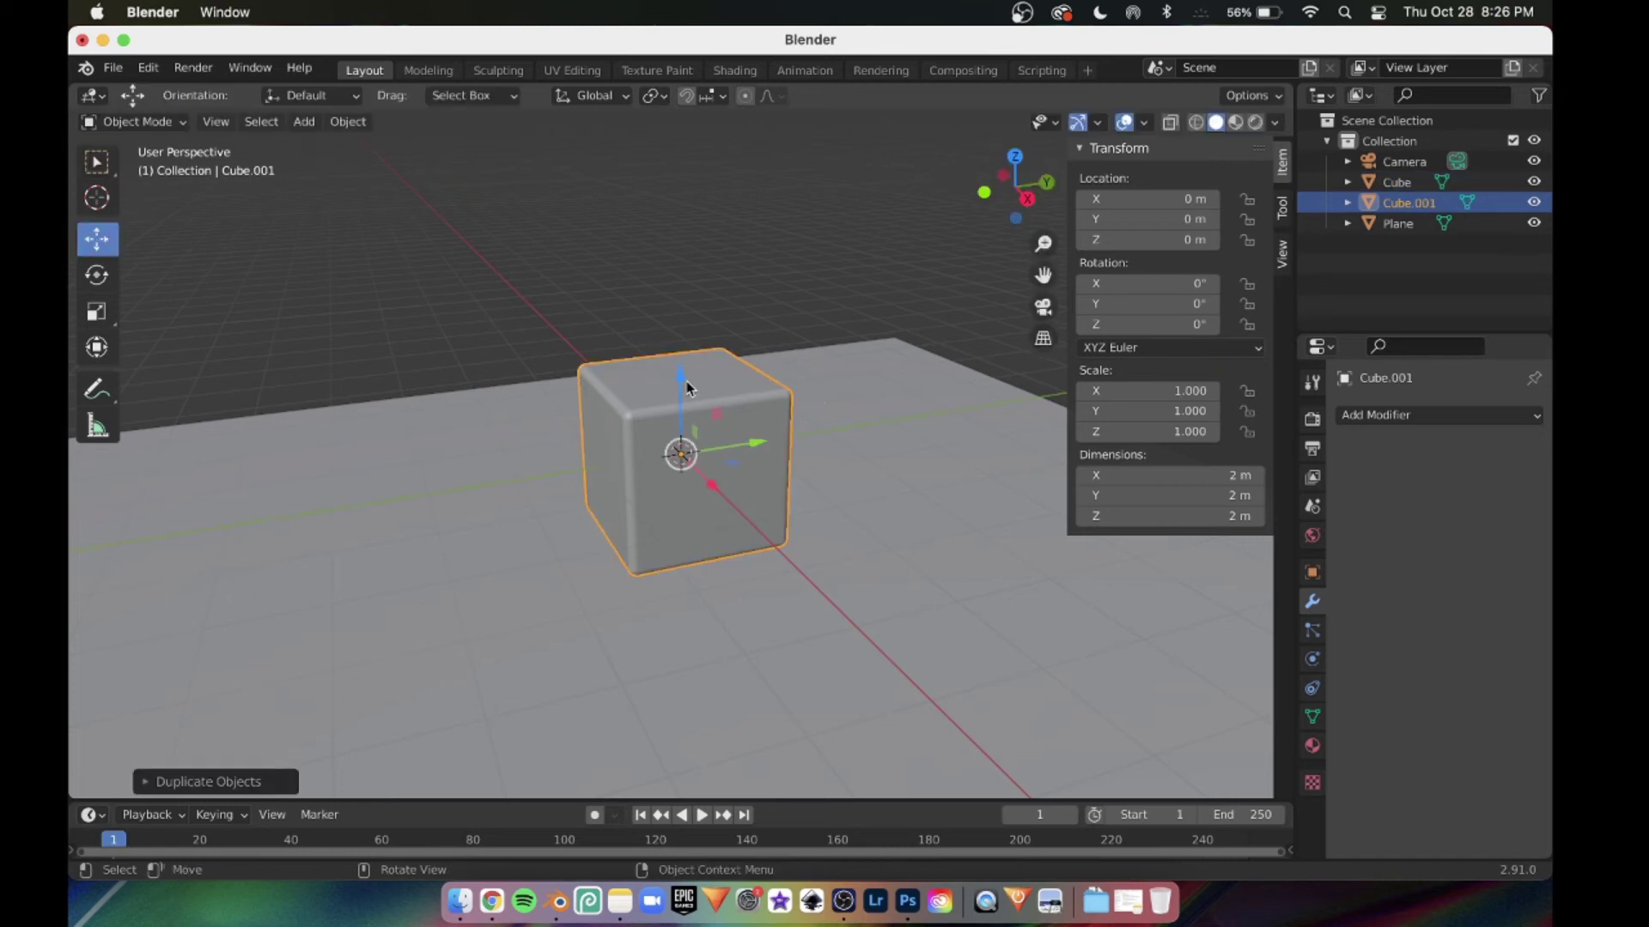
{"action": "left_click_drag", "start_coordinate": [687, 388], "coordinate": [706, 182]}
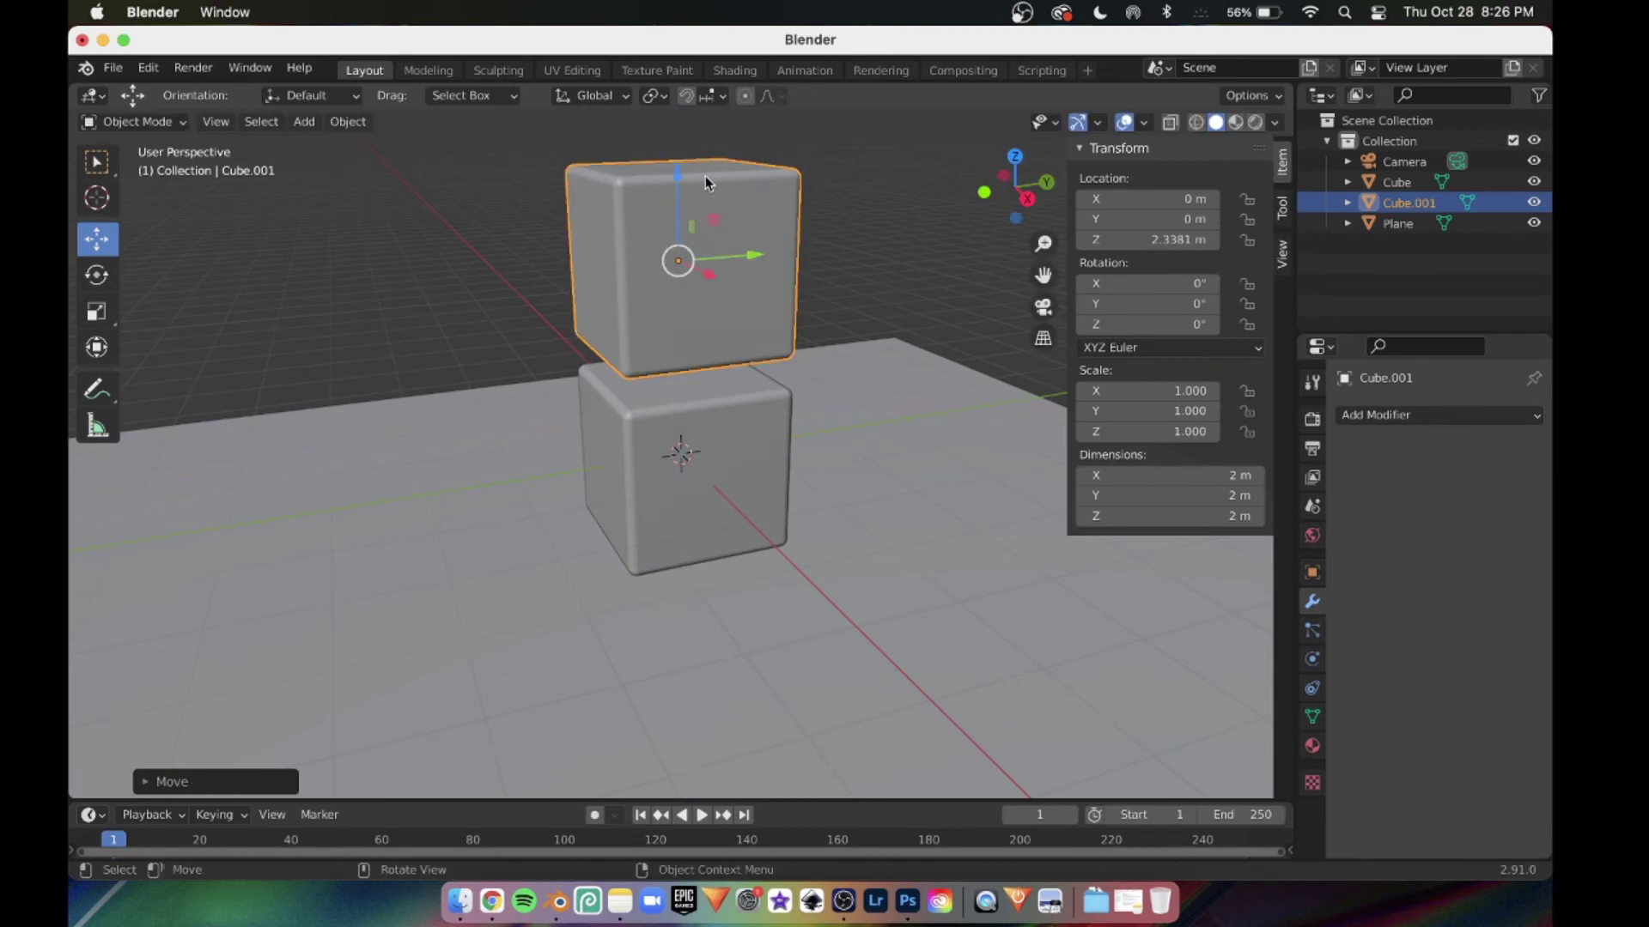
{"action": "left_click", "coordinate": [1137, 241]}
{"action": "type", "text": "2"}
{"action": "key", "text": "Return"}
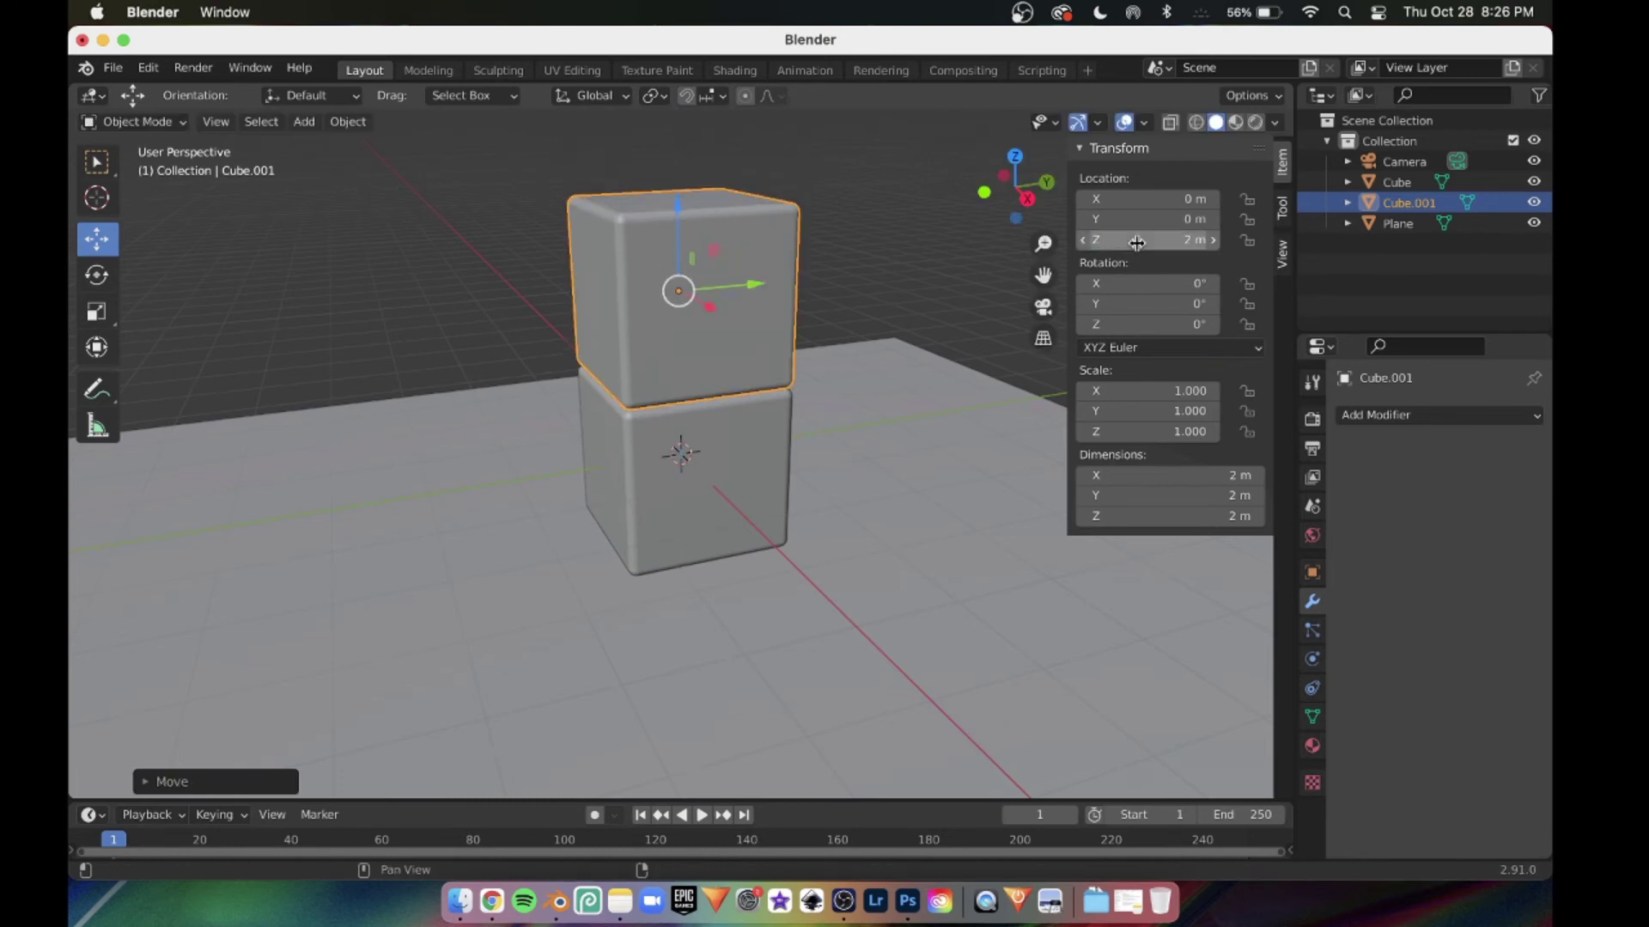
Try rotating the upper cube about its own origin, and undo the rotation.
{"action": "middle_click_drag", "start_coordinate": [764, 390], "coordinate": [775, 206]}
{"action": "mouse_move", "coordinate": [1118, 327]}
{"action": "left_mouse_down"}
{"action": "mouse_move", "coordinate": [1177, 327]}
{"action": "mouse_move", "coordinate": [1118, 305]}
{"action": "mouse_move", "coordinate": [1169, 305]}
{"action": "mouse_move", "coordinate": [1089, 305]}
{"action": "mouse_move", "coordinate": [1114, 305]}
{"action": "left_mouse_up"}
{"action": "key", "text": "super+z"}
{"action": "key", "text": "super+z"}
{"action": "middle_click_drag", "start_coordinate": [555, 379], "coordinate": [587, 365]}
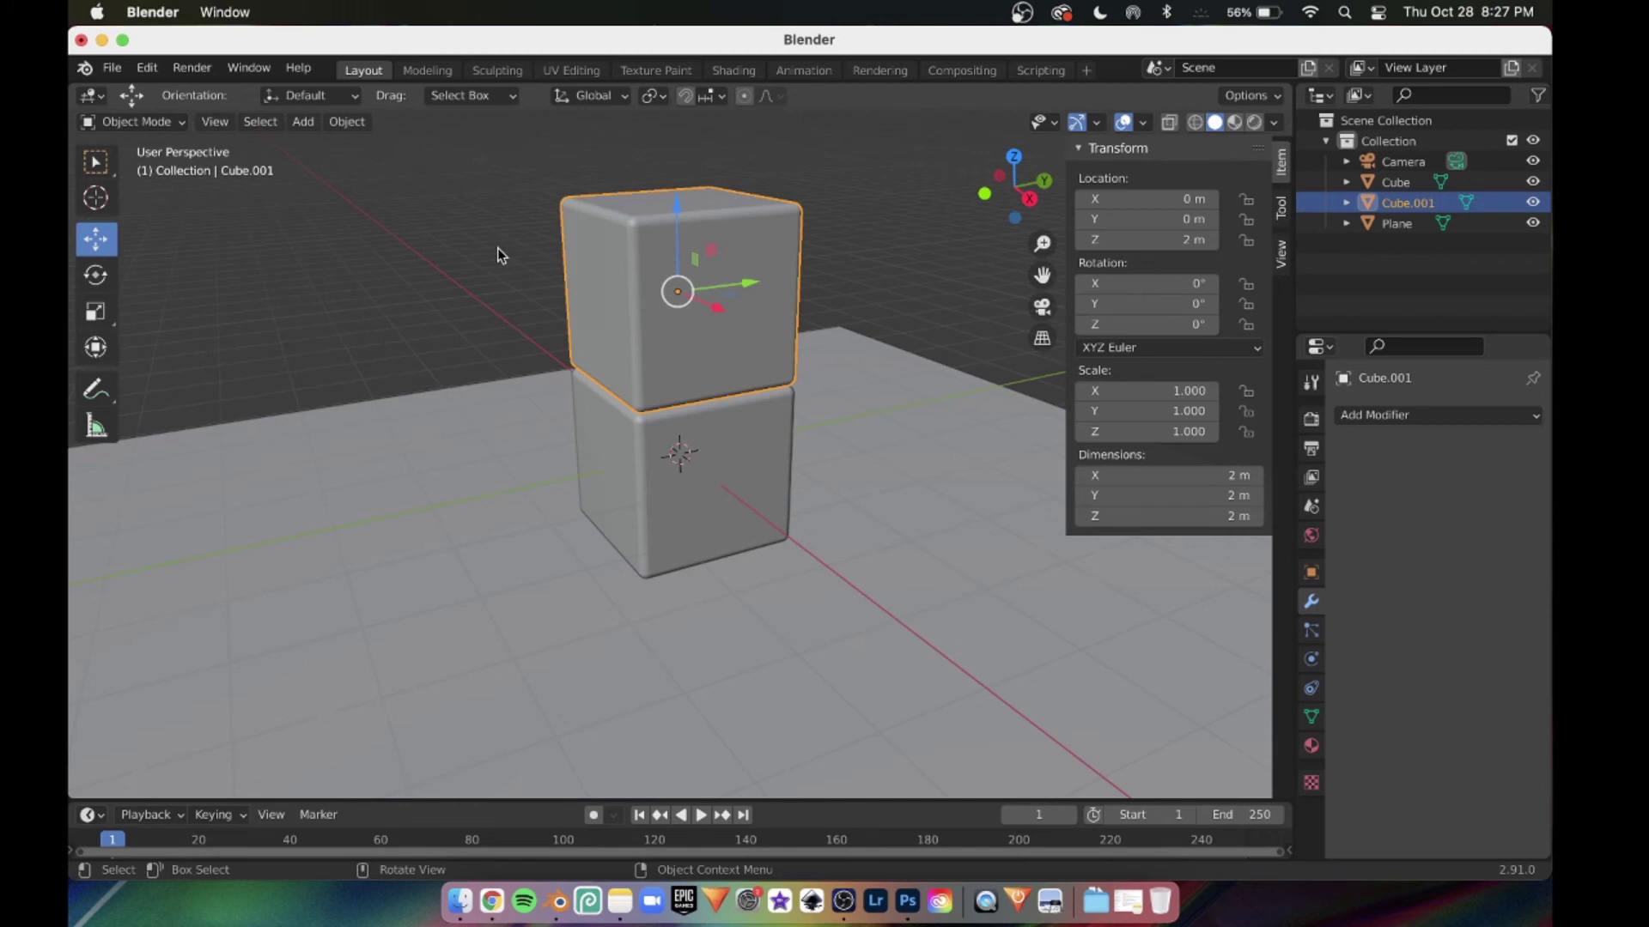
Deselect the upper cube and add a Plain Axes empty.
{"action": "left_click", "coordinate": [359, 193]}
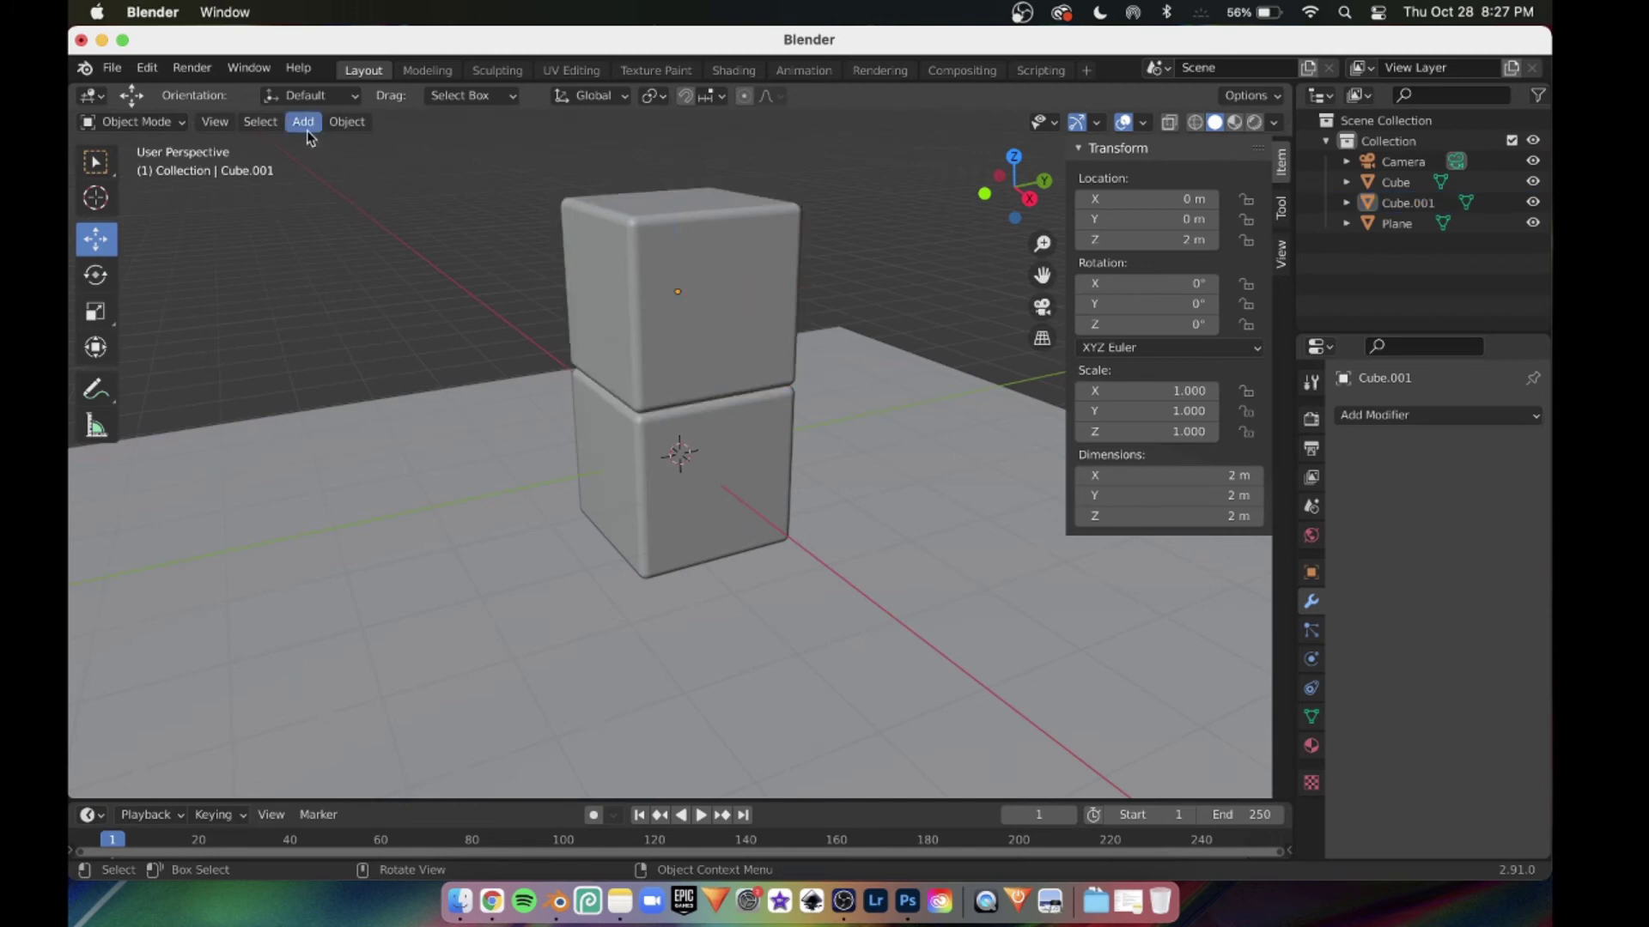
{"action": "left_click", "coordinate": [303, 121]}
{"action": "mouse_move", "coordinate": [418, 349]}
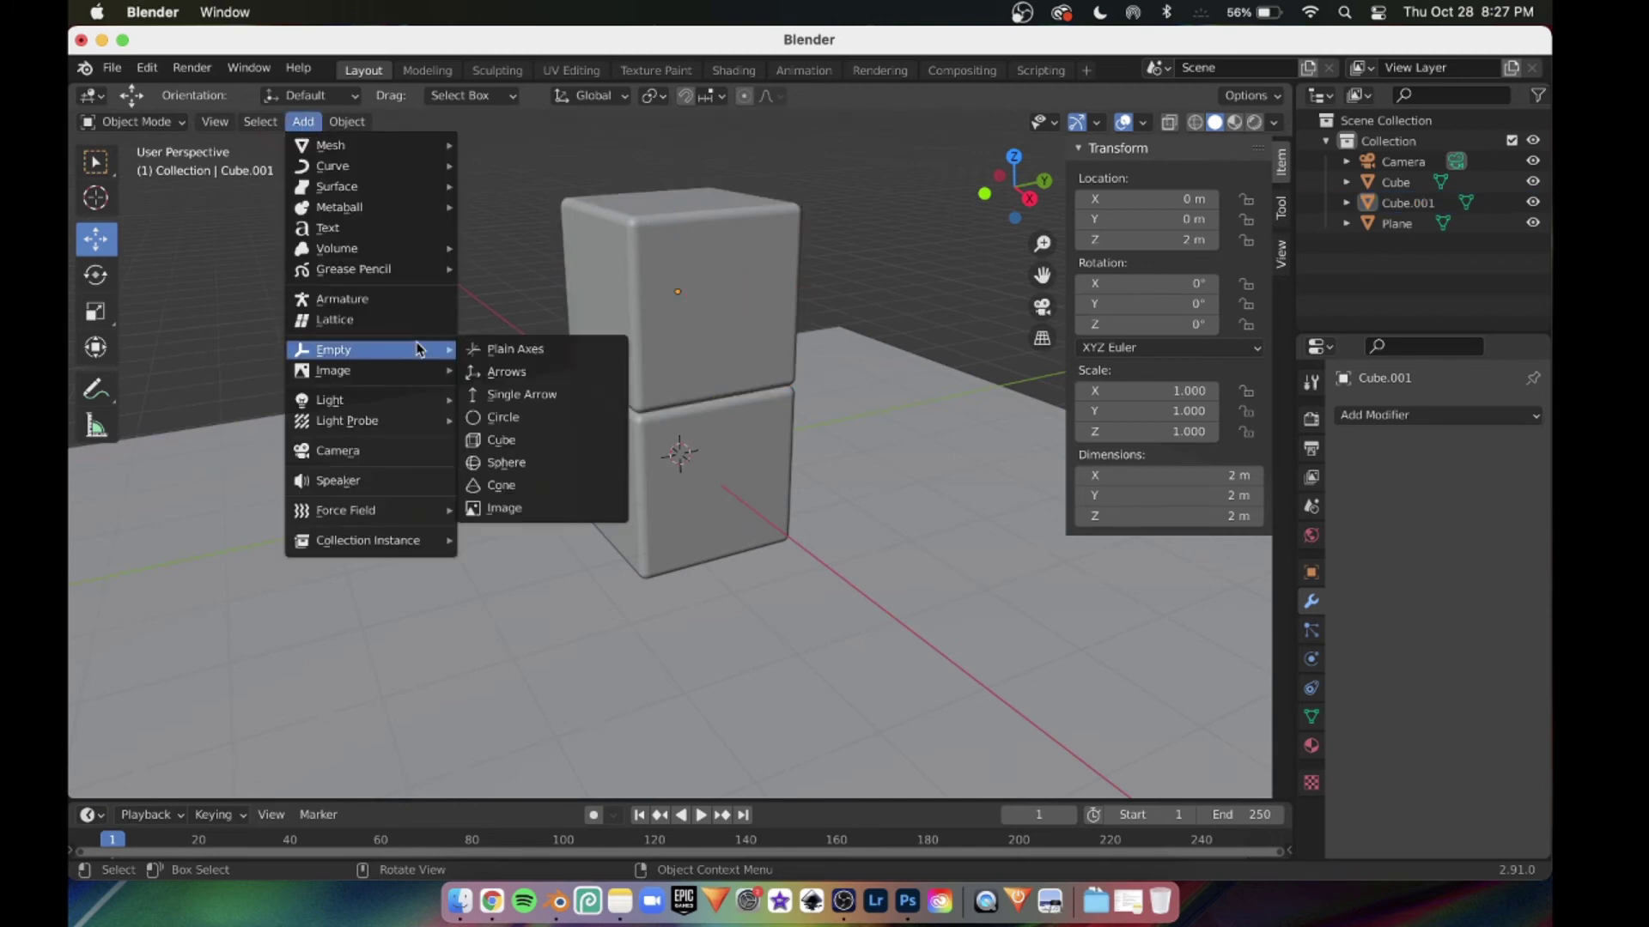
{"action": "left_click", "coordinate": [513, 350]}
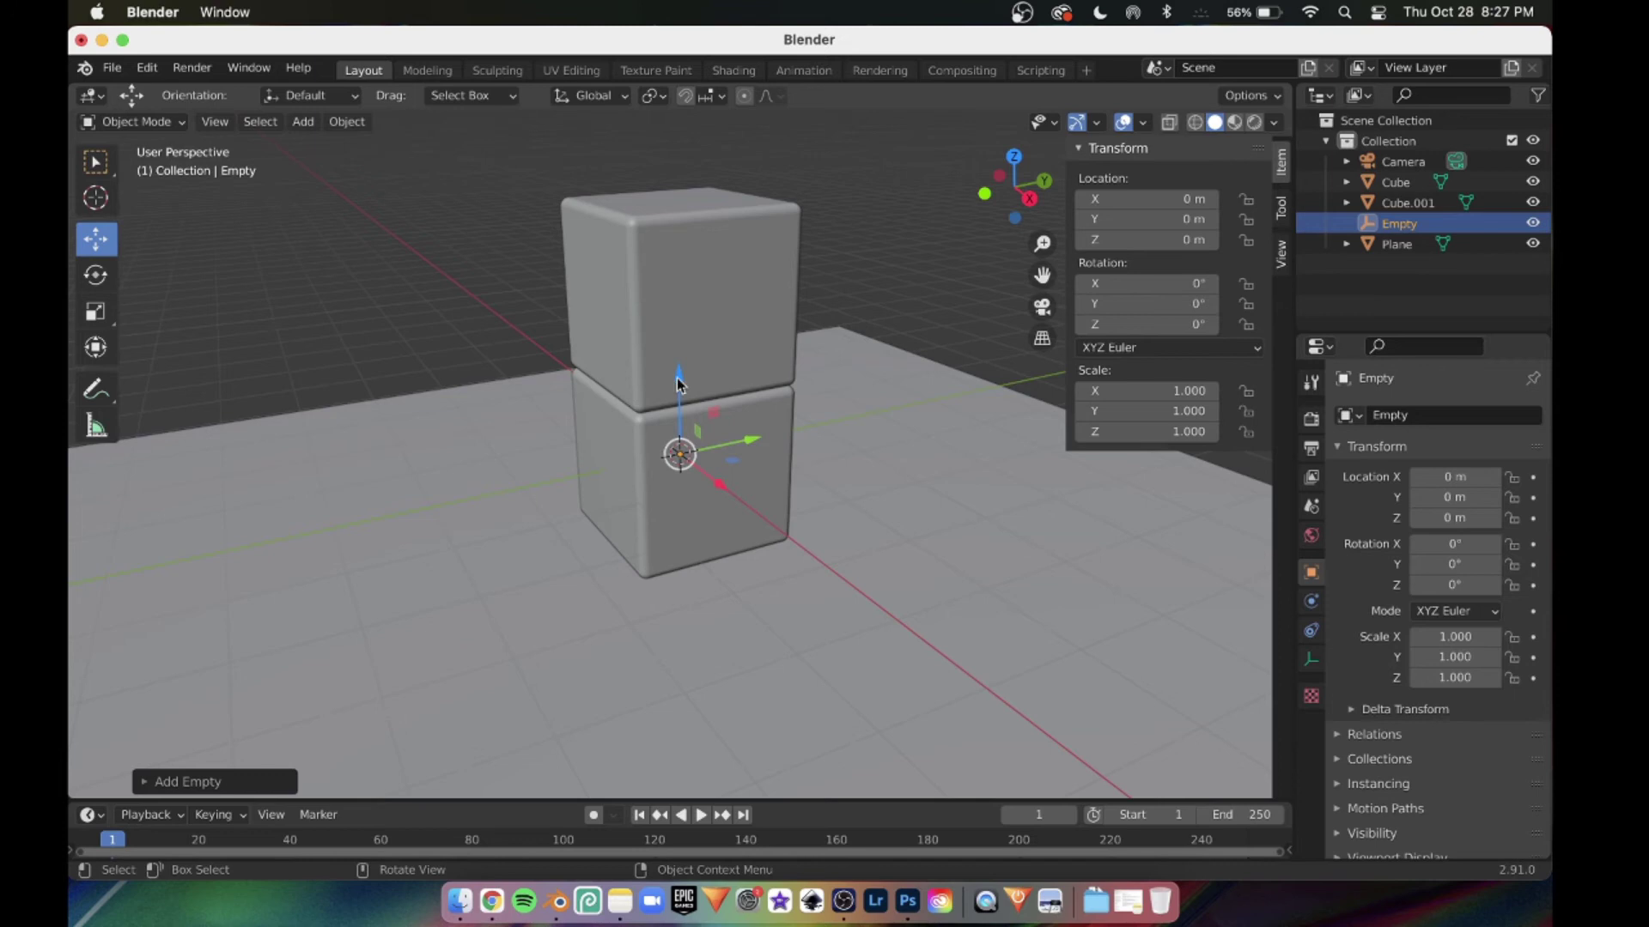
Position the empty at the edge between the two cubes, with Y location -1 m and Z location 1 m.
{"action": "left_click_drag", "start_coordinate": [678, 384], "coordinate": [702, 309]}
{"action": "left_click_drag", "start_coordinate": [754, 357], "coordinate": [664, 361]}
{"action": "left_click", "coordinate": [1152, 220]}
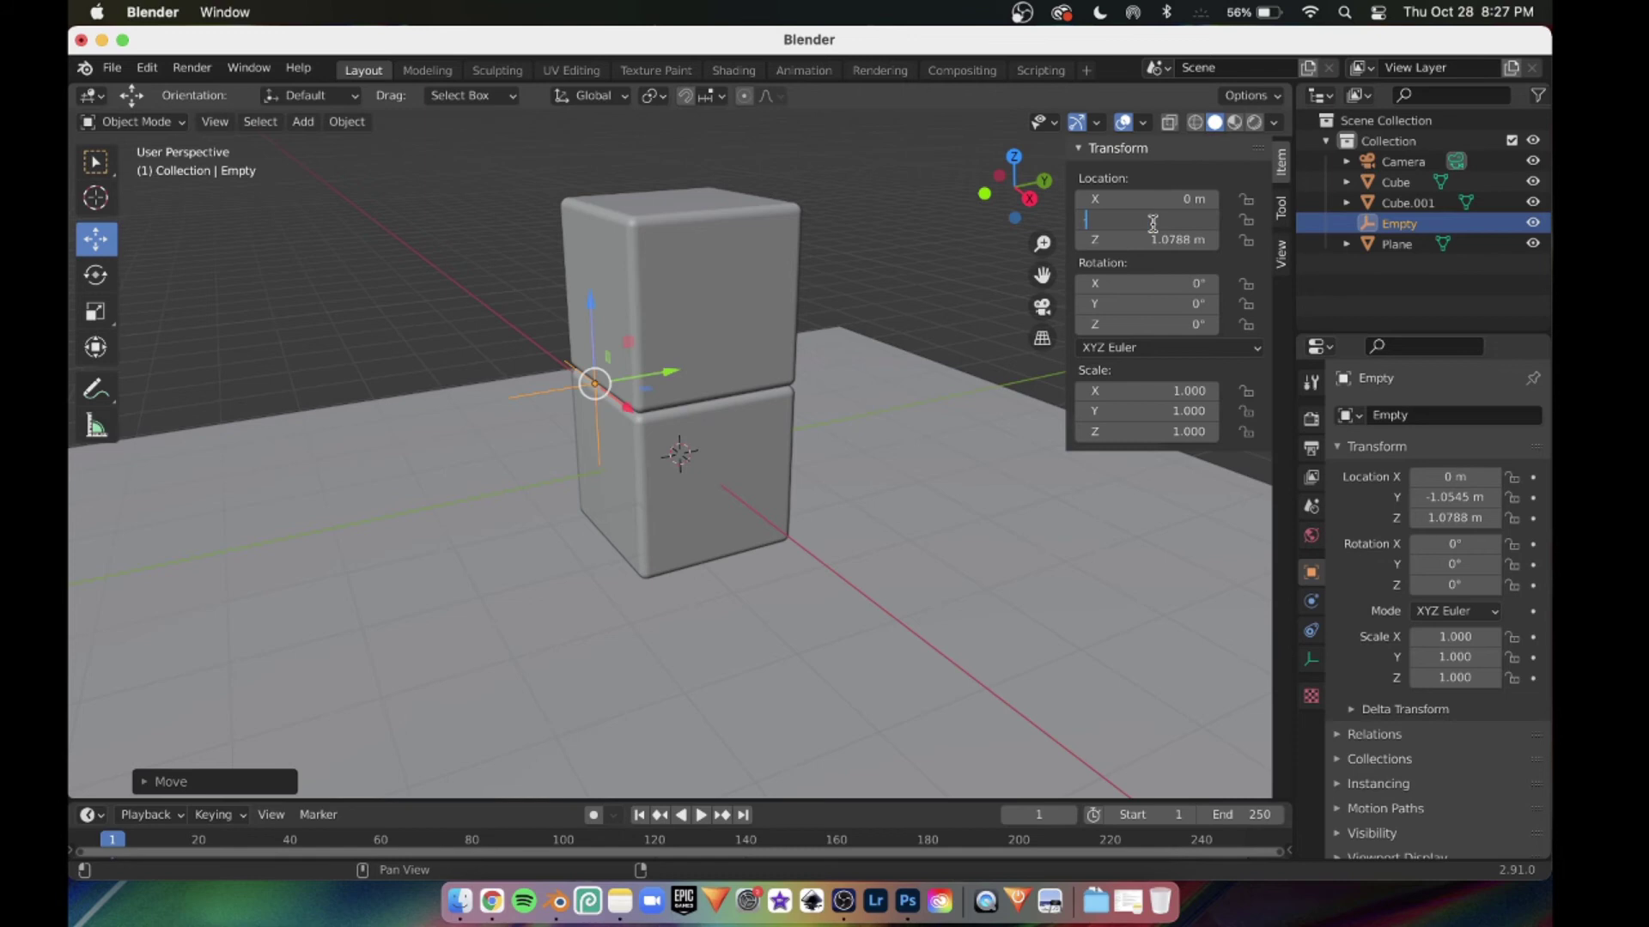
{"action": "key", "text": "Return"}
{"action": "left_click", "coordinate": [1154, 243]}
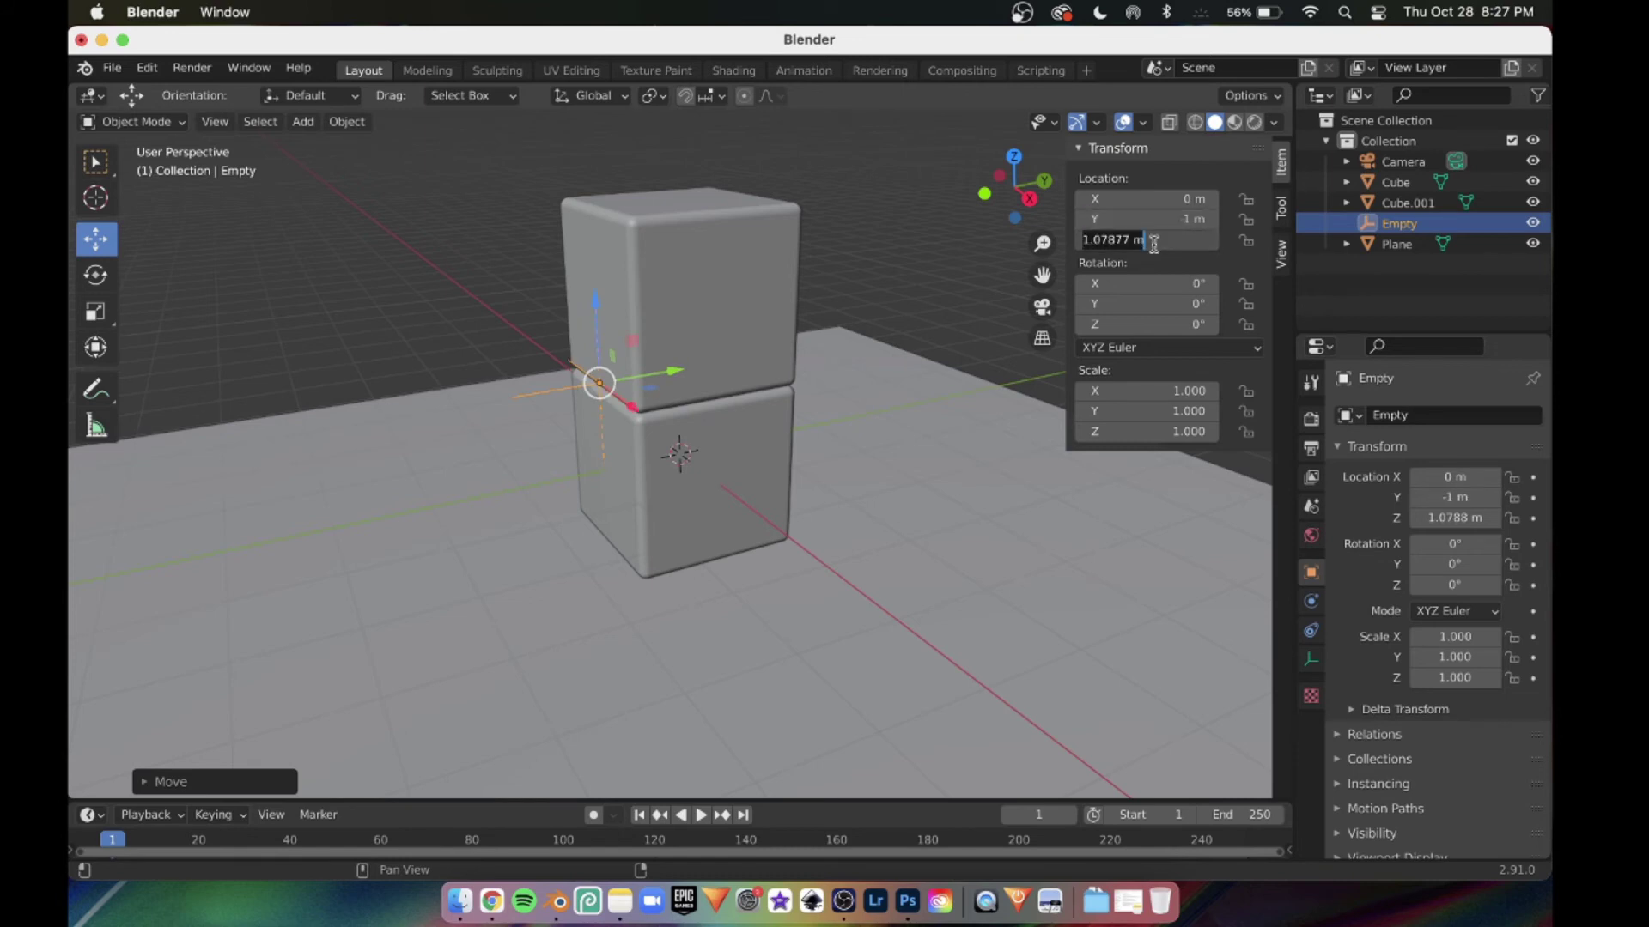
{"action": "type", "text": "1"}
{"action": "key", "text": "Return"}
Parent the upper cube to the empty using the Object parent type.
{"action": "middle_click_drag", "start_coordinate": [687, 371], "coordinate": [522, 274]}
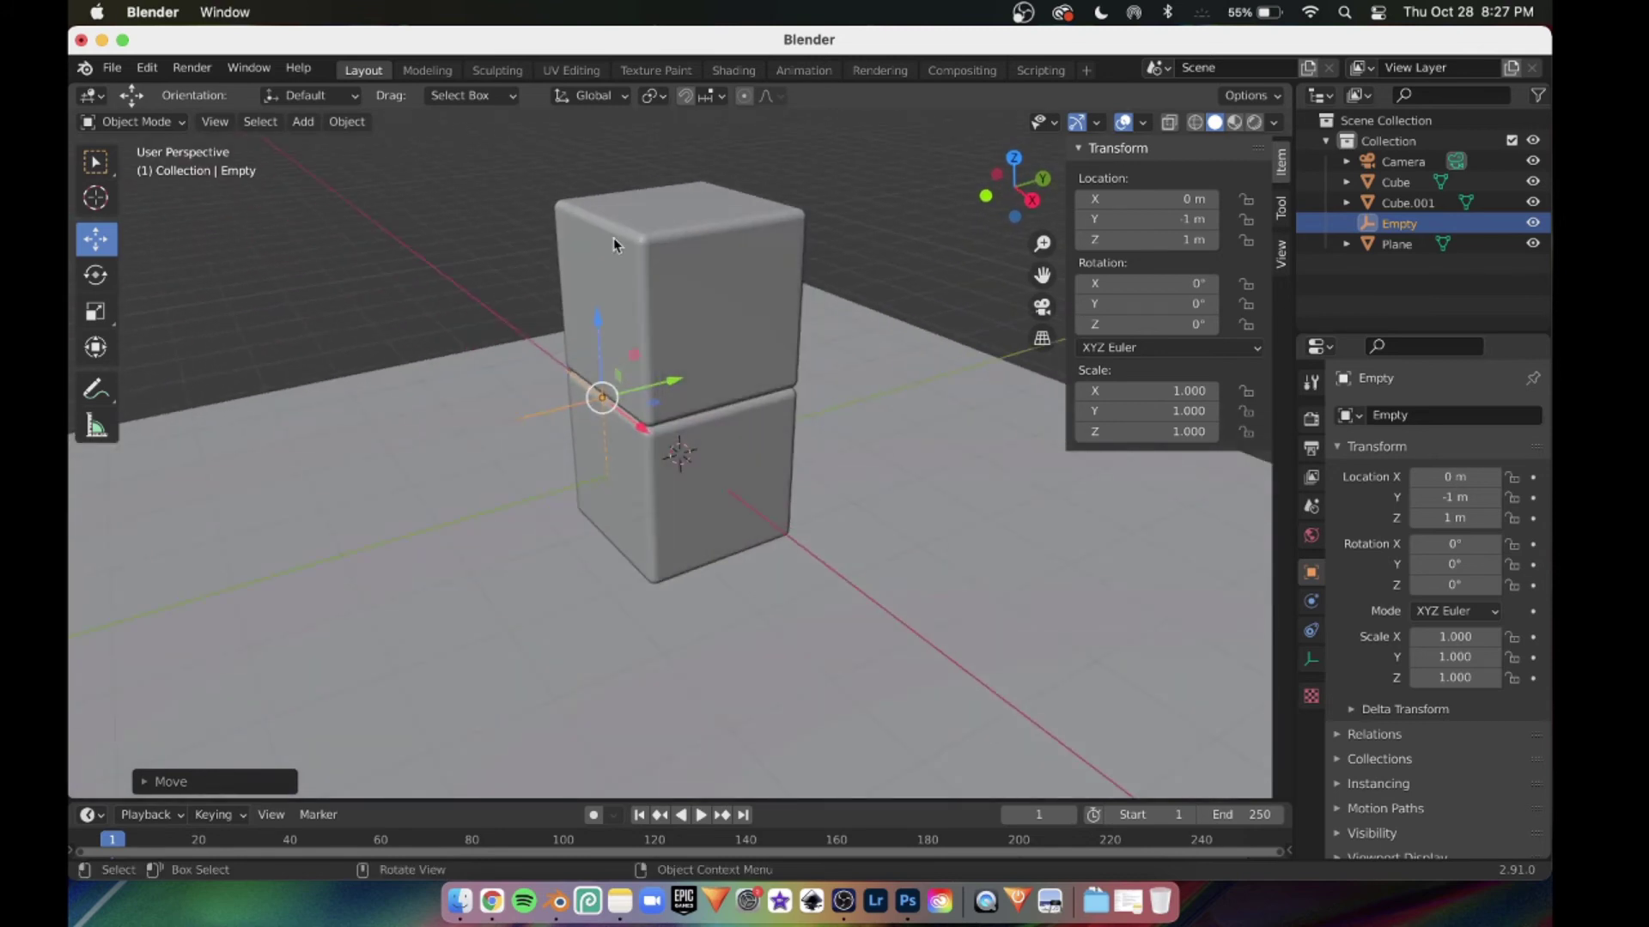
{"action": "left_click", "coordinate": [678, 241]}
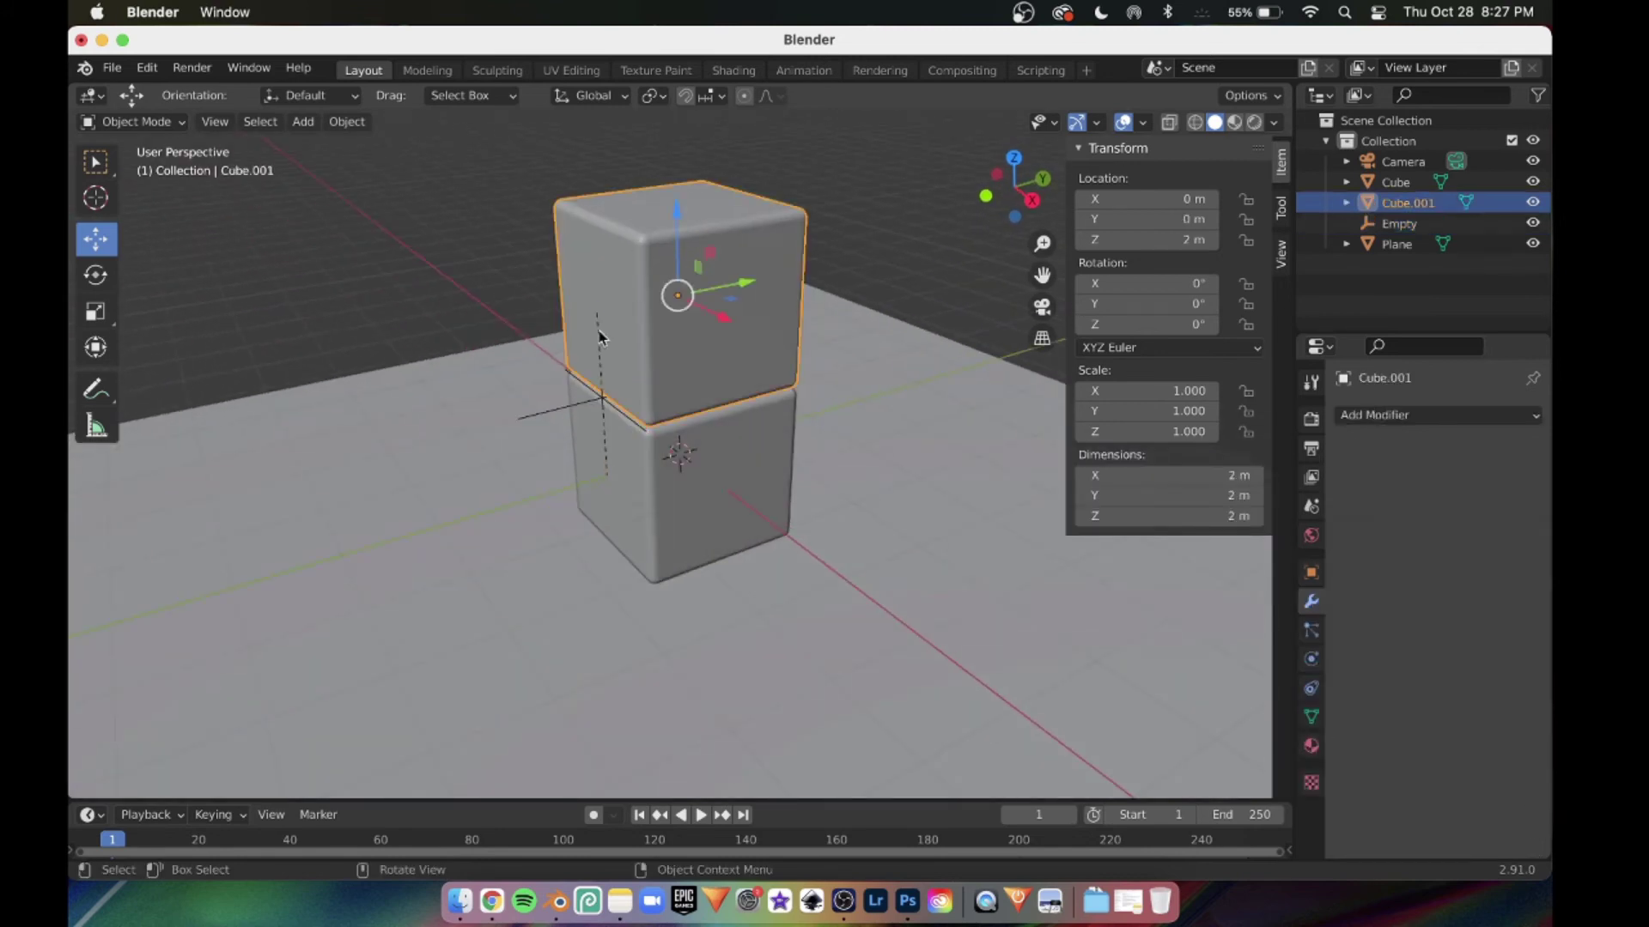
{"action": "left_click", "coordinate": [547, 418], "text": "shift"}
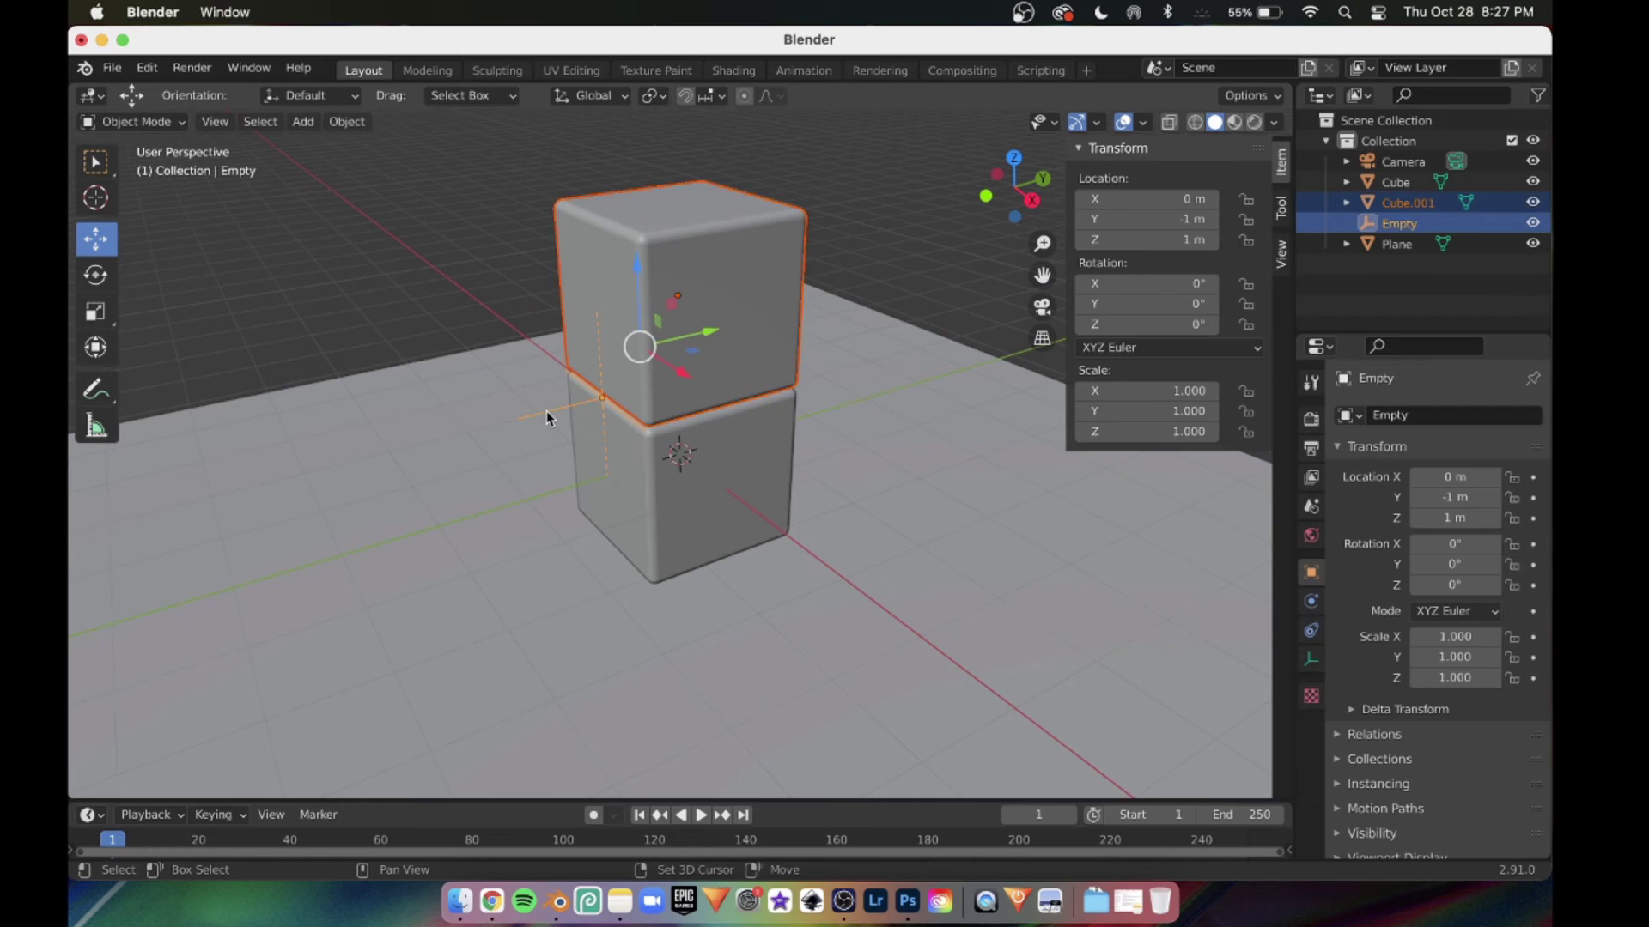
{"action": "right_click", "coordinate": [723, 312]}
{"action": "mouse_move", "coordinate": [723, 312]}
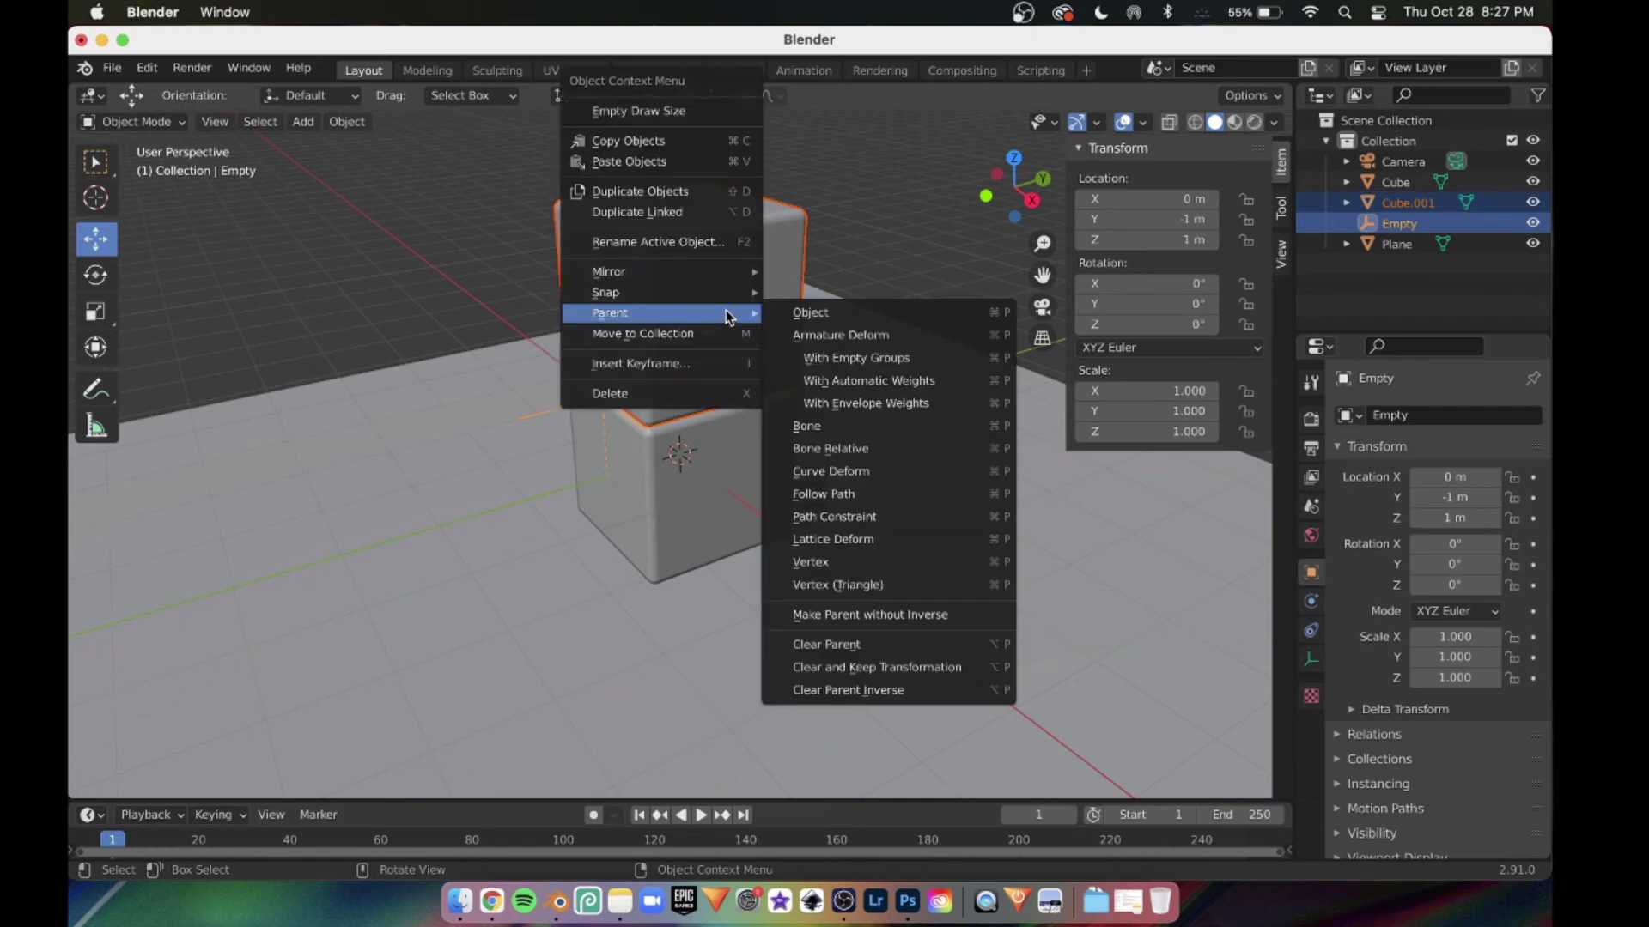
{"action": "left_click", "coordinate": [842, 316]}
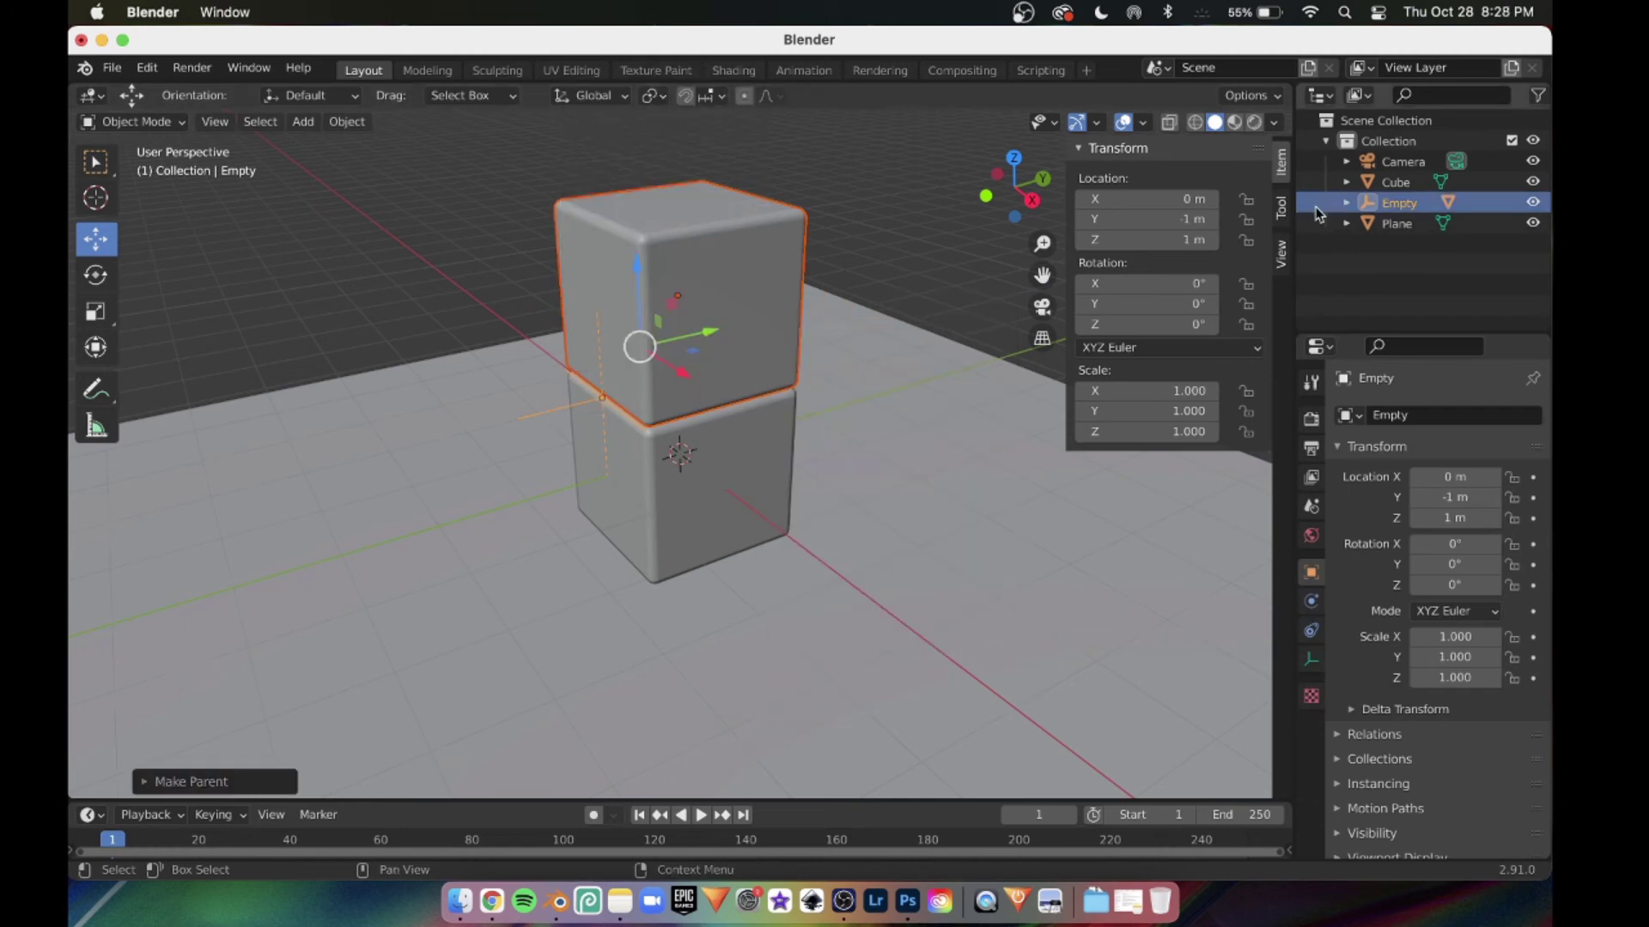
Try moving the empty along Y and rotating it about X, undoing both changes.
{"action": "left_click", "coordinate": [1367, 224]}
{"action": "left_click", "coordinate": [1380, 203]}
{"action": "left_click_drag", "start_coordinate": [682, 378], "coordinate": [596, 365]}
{"action": "key", "text": "super+z"}
{"action": "left_click_drag", "start_coordinate": [1146, 284], "coordinate": [1182, 284]}
{"action": "key", "text": "super+z"}
{"action": "middle_click_drag", "start_coordinate": [537, 236], "coordinate": [594, 240]}
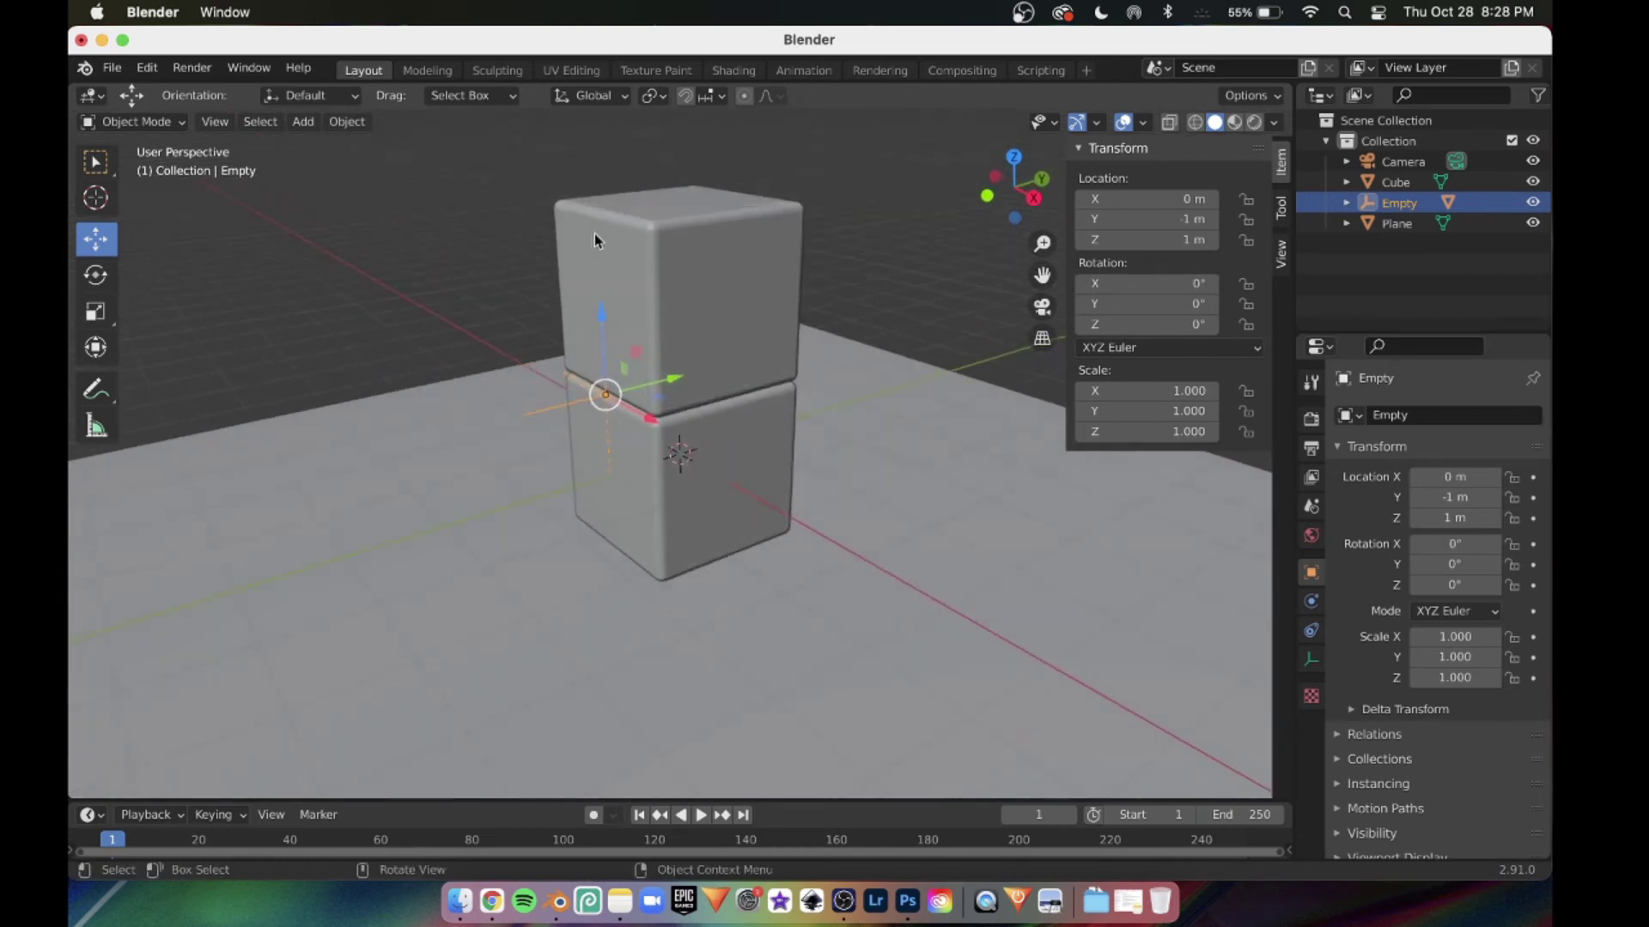
Move the upper cube's empty along Y to about 2.94 m and add a second Plain Axes empty.
{"action": "left_click_drag", "start_coordinate": [694, 383], "coordinate": [925, 322]}
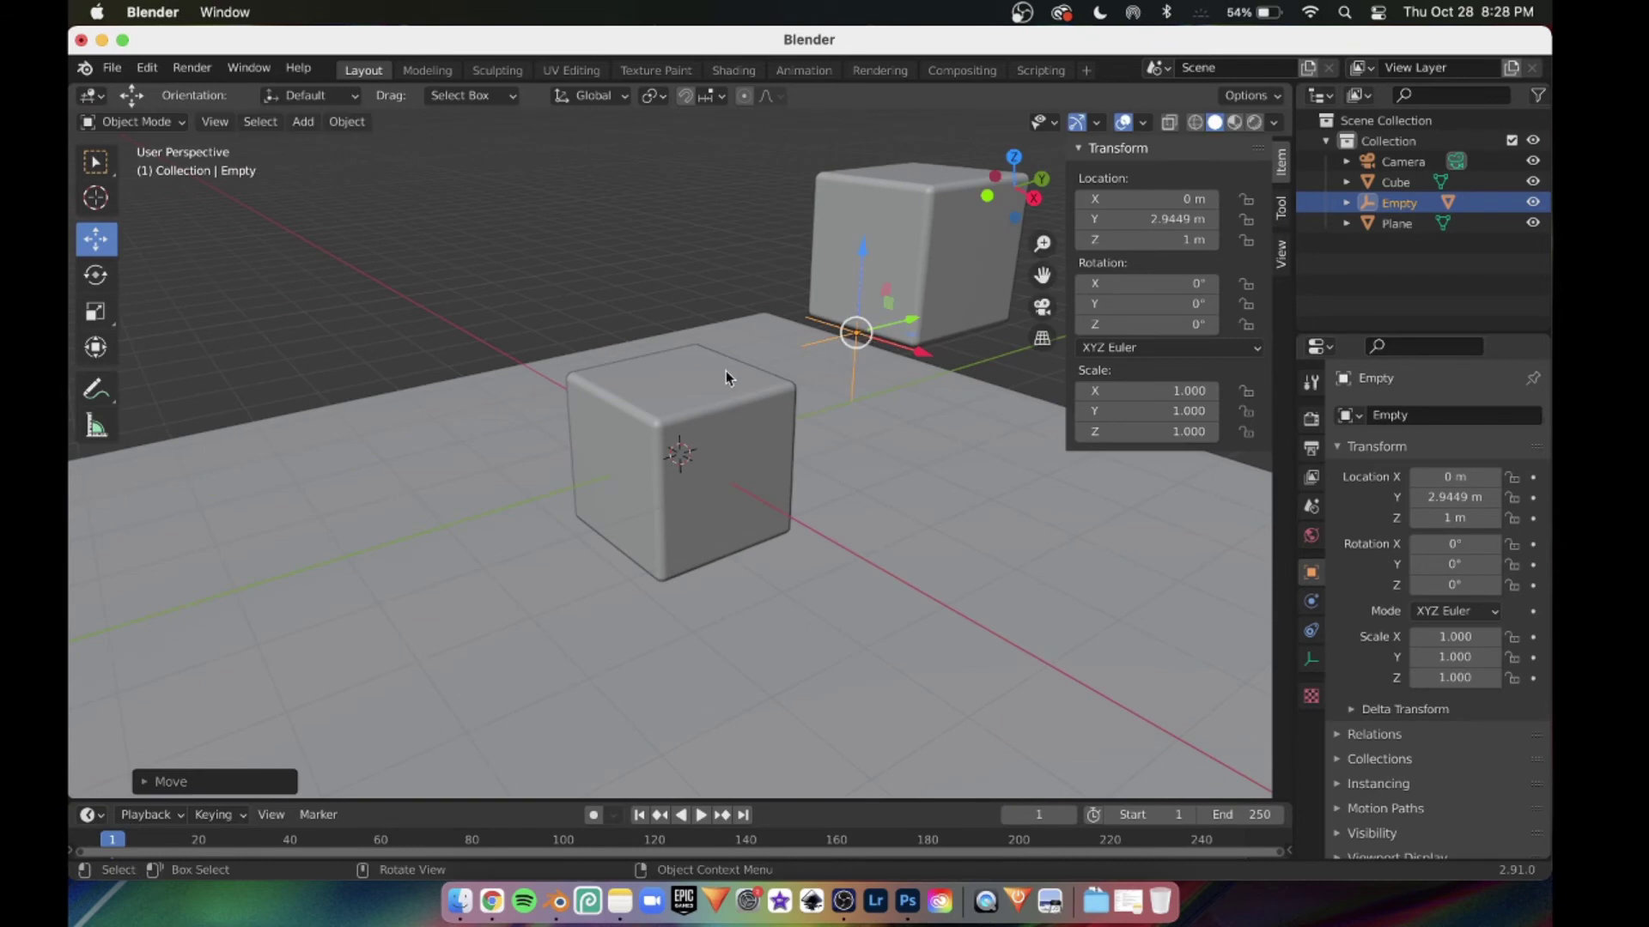
{"action": "left_click", "coordinate": [522, 221]}
{"action": "left_click", "coordinate": [303, 121]}
{"action": "mouse_move", "coordinate": [413, 356]}
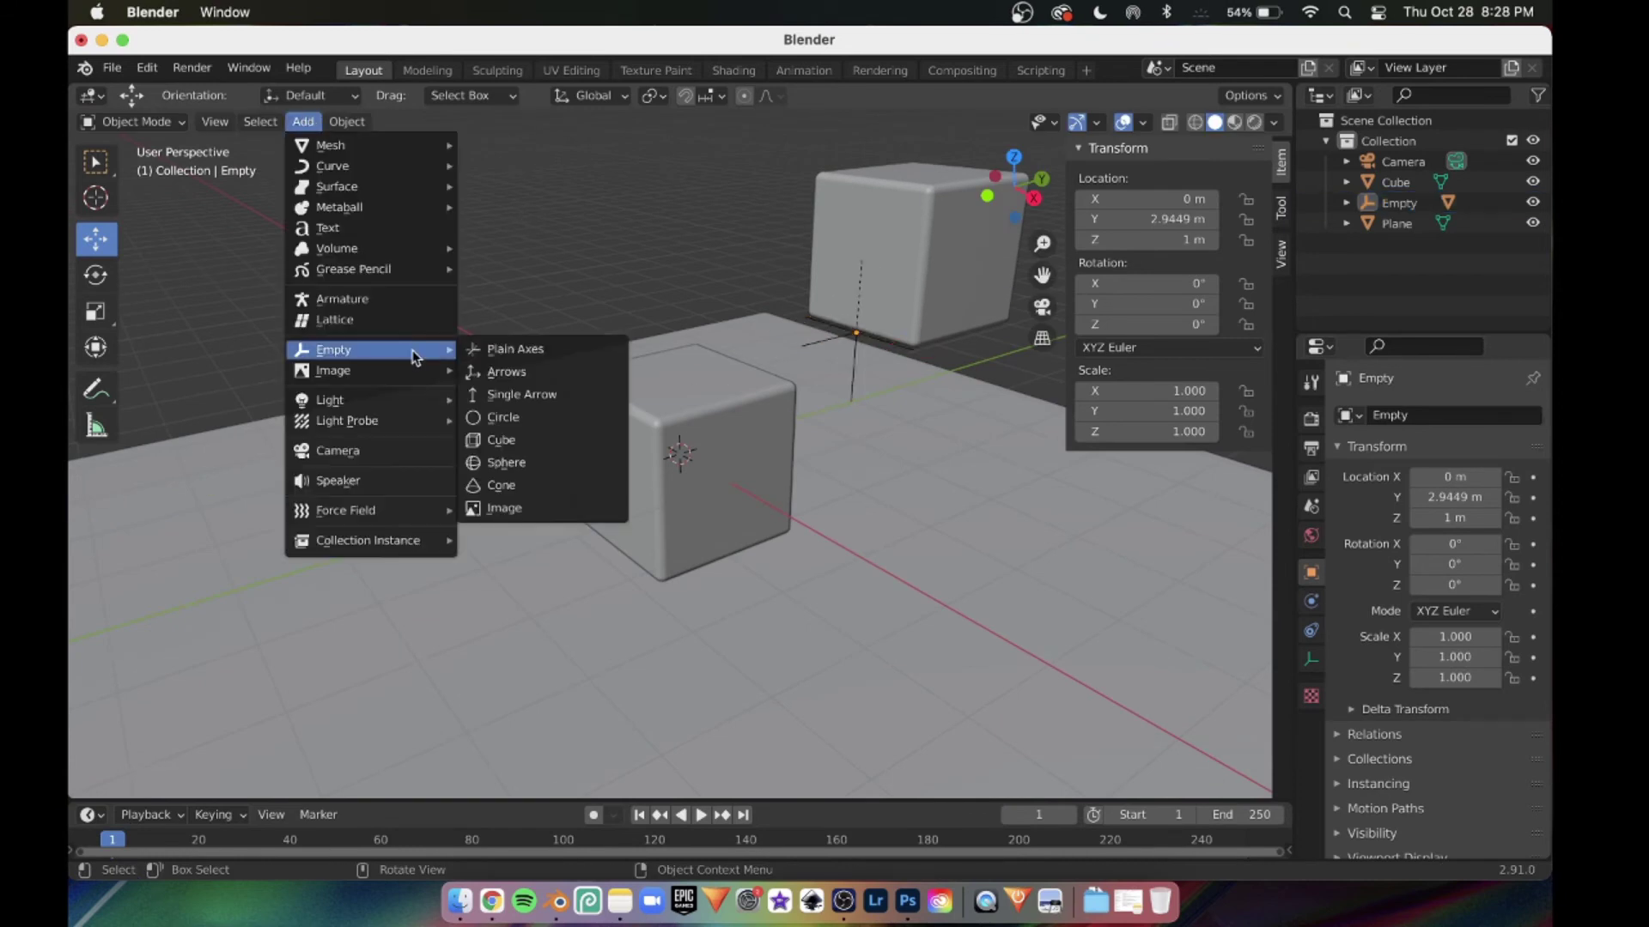
{"action": "left_click", "coordinate": [519, 349]}
Position the second empty at the lower cube's upper edge, with Y location -1 m and Z location 1 m.
{"action": "left_click_drag", "start_coordinate": [681, 388], "coordinate": [678, 291]}
{"action": "left_click_drag", "start_coordinate": [744, 359], "coordinate": [672, 379]}
{"action": "left_click", "coordinate": [1183, 223]}
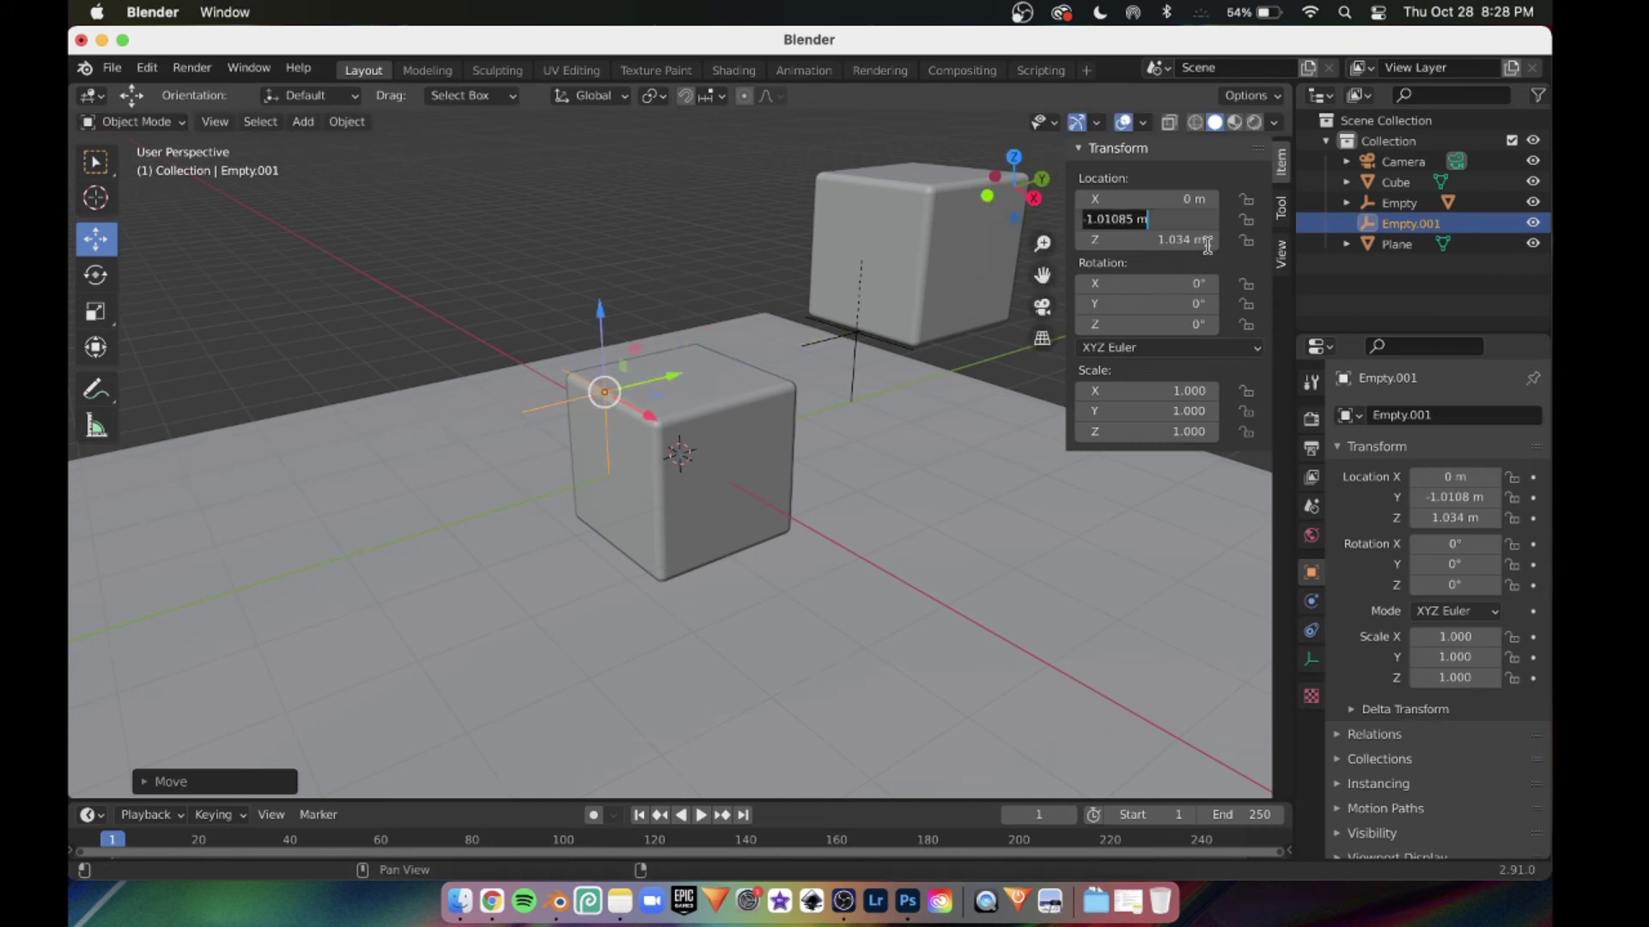
{"action": "key", "text": "Return"}
{"action": "left_click", "coordinate": [1177, 241]}
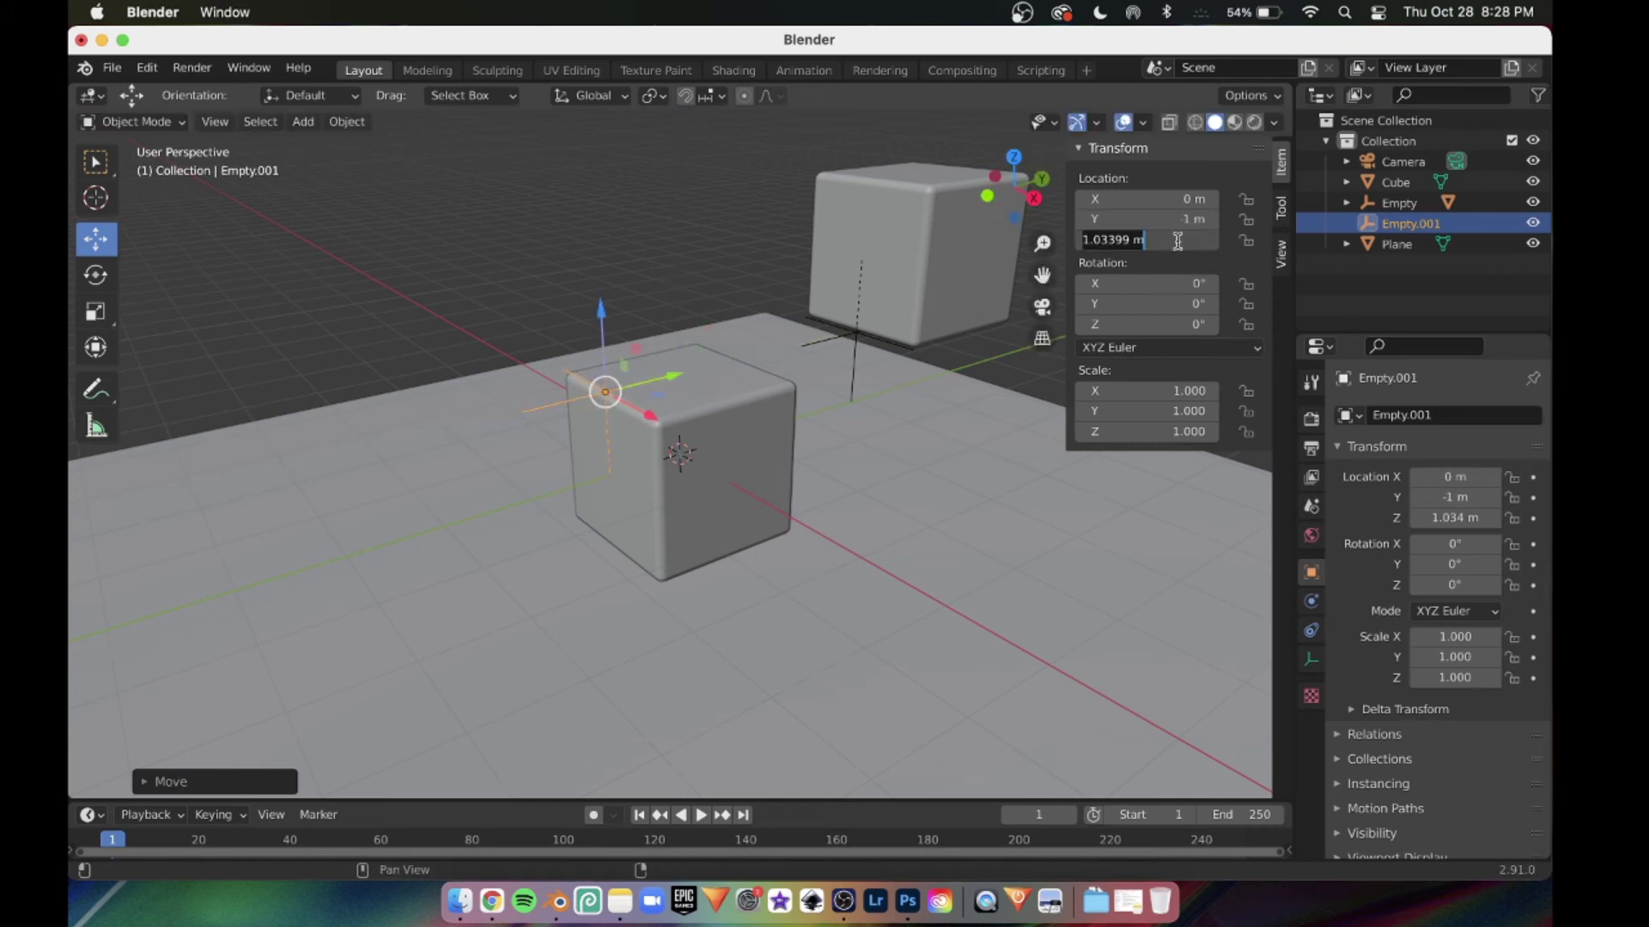
{"action": "key", "text": "Return"}
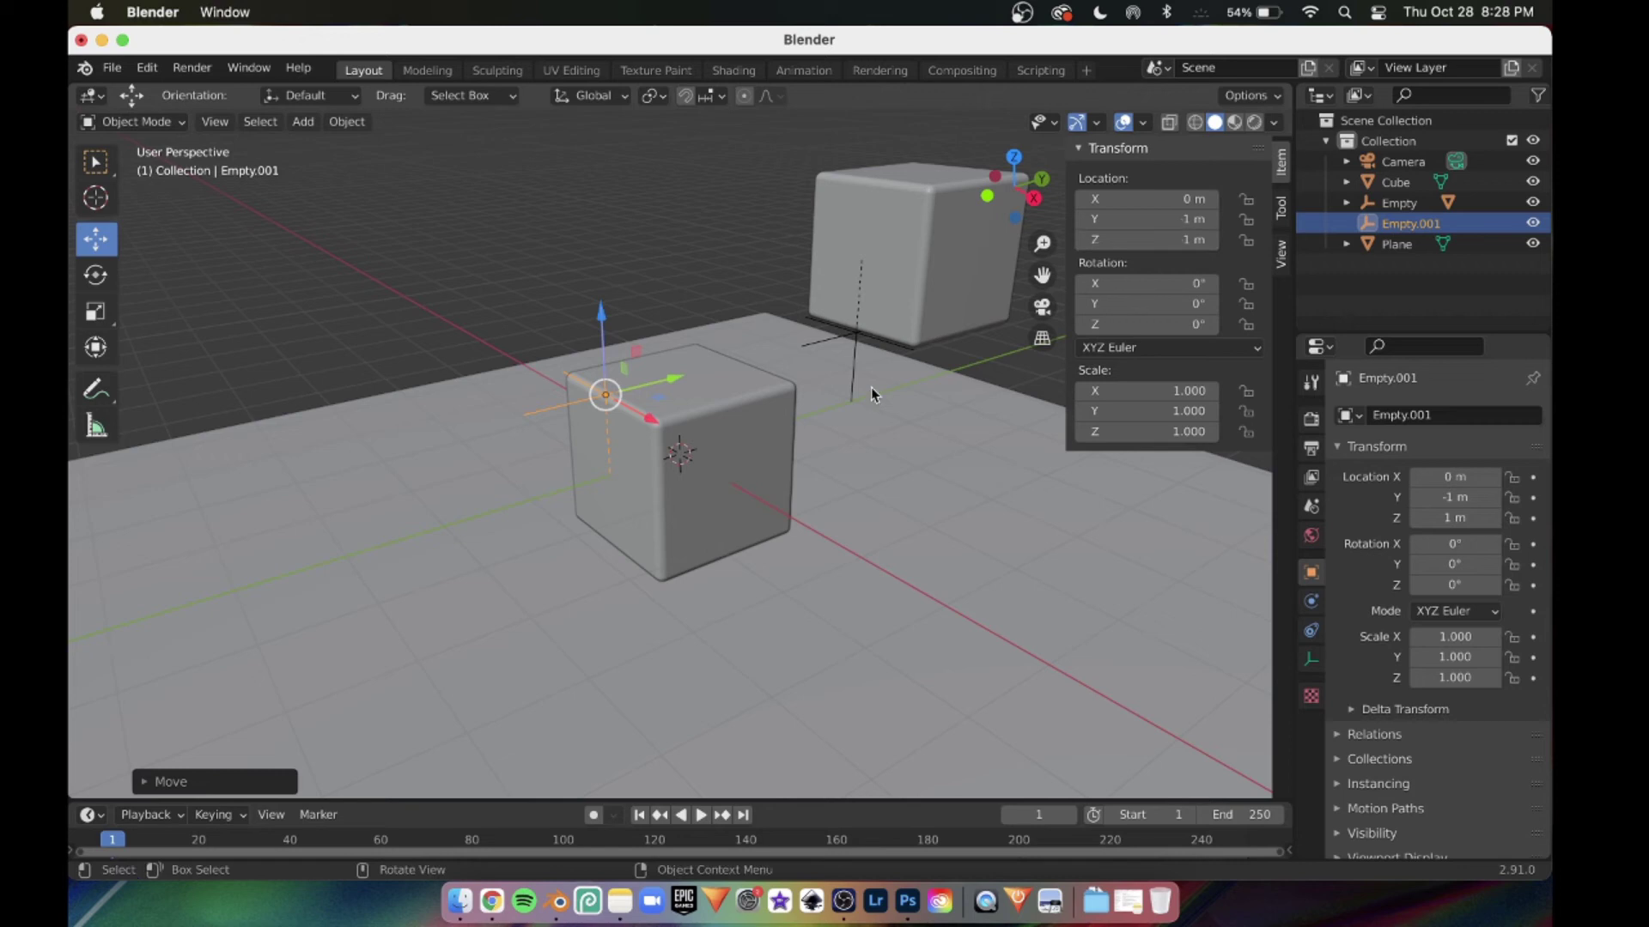
Parent the lower cube to the empty at its upper edge using the Object parent type.
{"action": "left_click", "coordinate": [727, 403]}
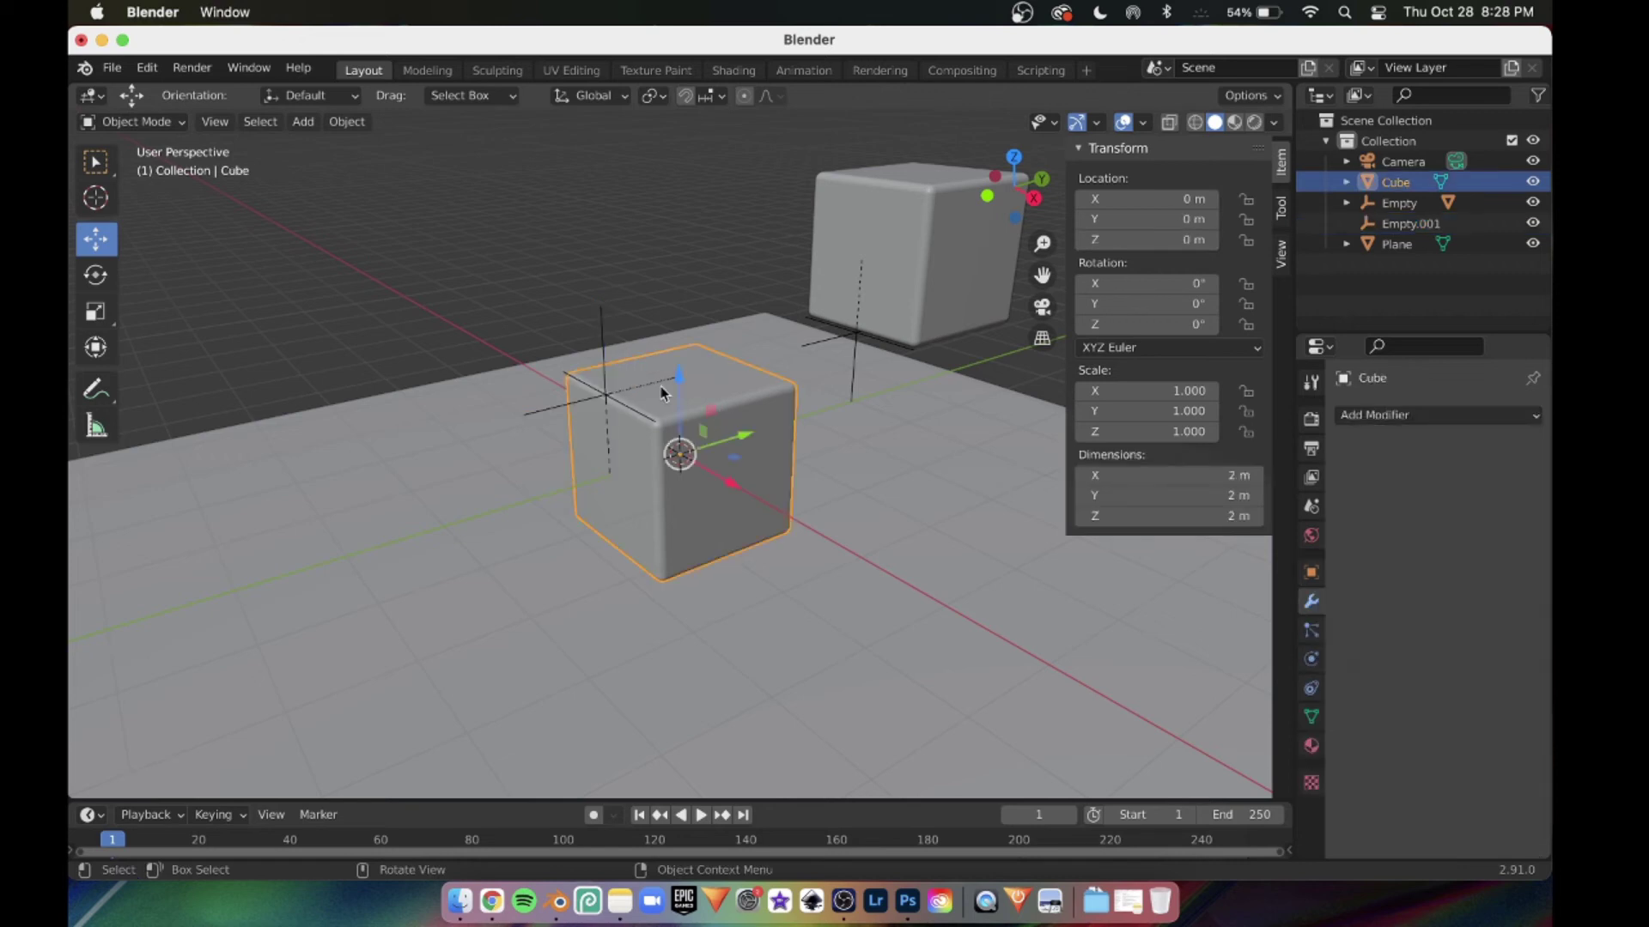
{"action": "left_click", "coordinate": [603, 328], "text": "shift"}
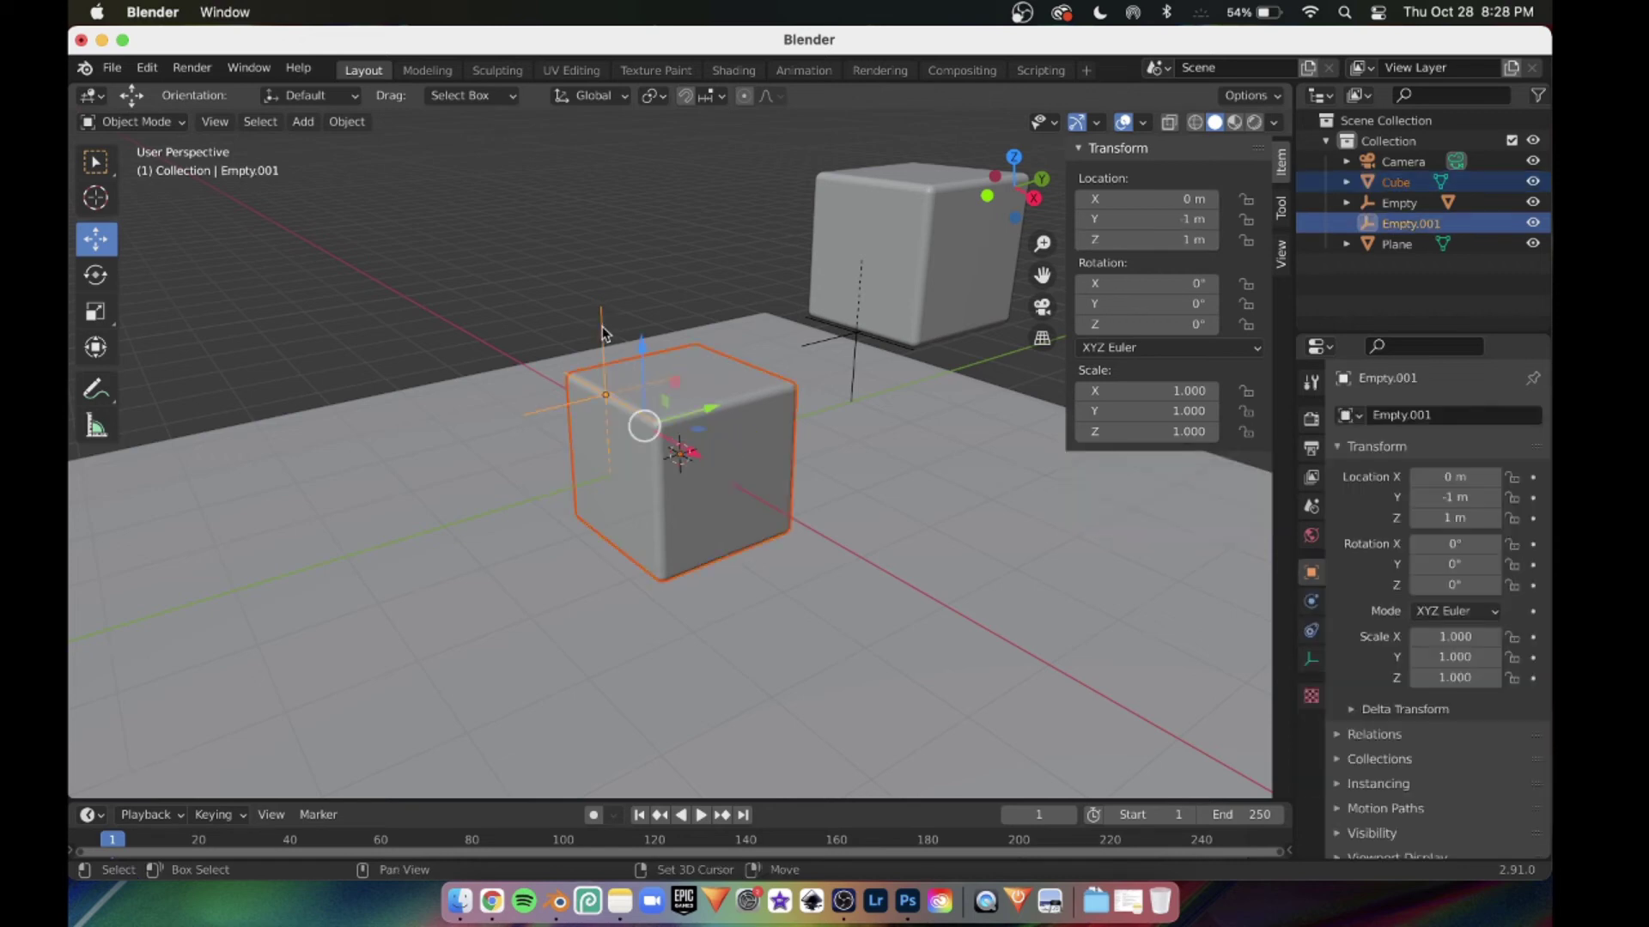
{"action": "right_click", "coordinate": [687, 379]}
{"action": "mouse_move", "coordinate": [687, 383]}
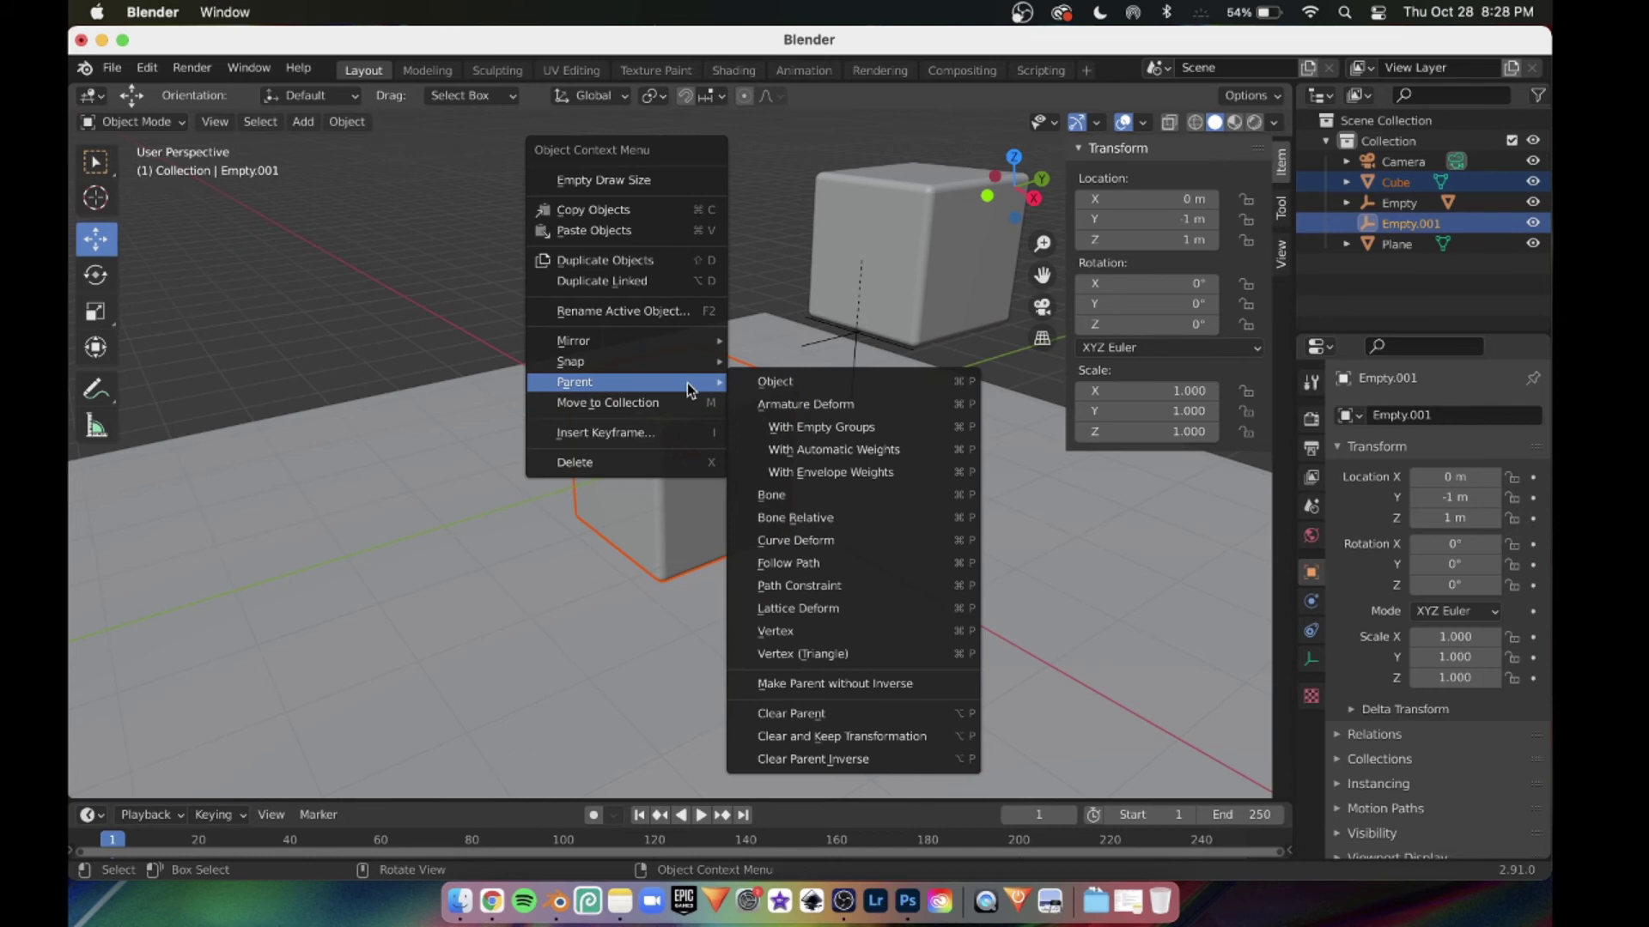
{"action": "left_click", "coordinate": [797, 384]}
{"action": "left_click", "coordinate": [613, 198]}
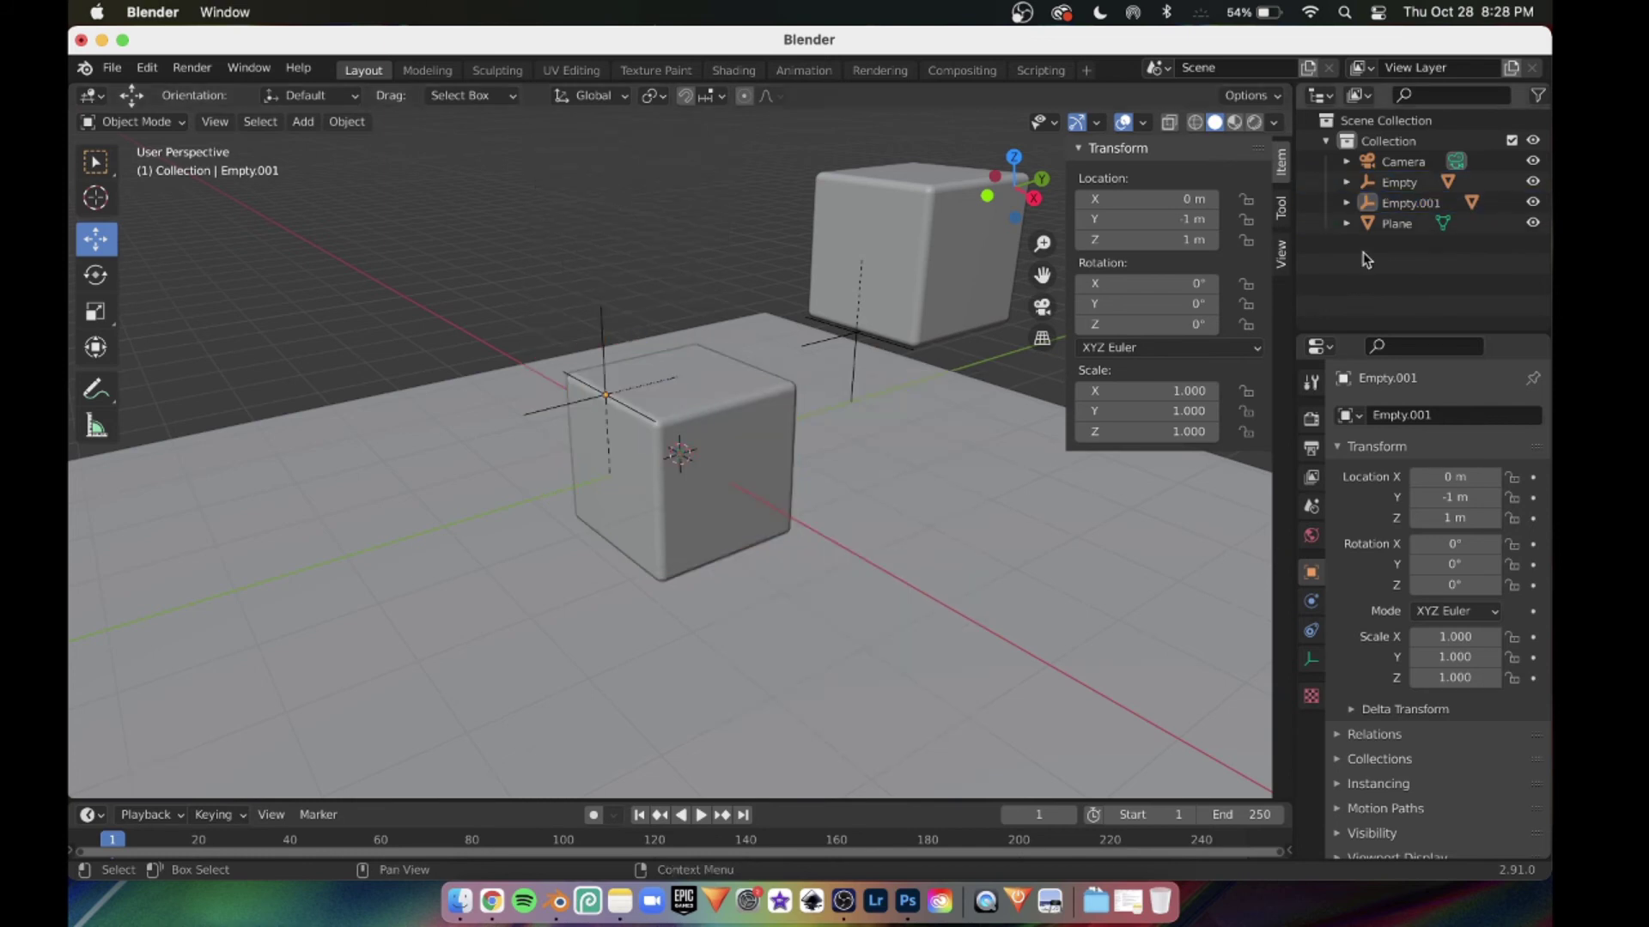
Try moving the lower cube's empty and undo the change.
{"action": "left_click", "coordinate": [1397, 205]}
{"action": "mouse_move", "coordinate": [664, 377]}
{"action": "left_mouse_down"}
{"action": "mouse_move", "coordinate": [745, 357]}
{"action": "mouse_move", "coordinate": [663, 374]}
{"action": "left_mouse_up"}
{"action": "key", "text": "super+z"}
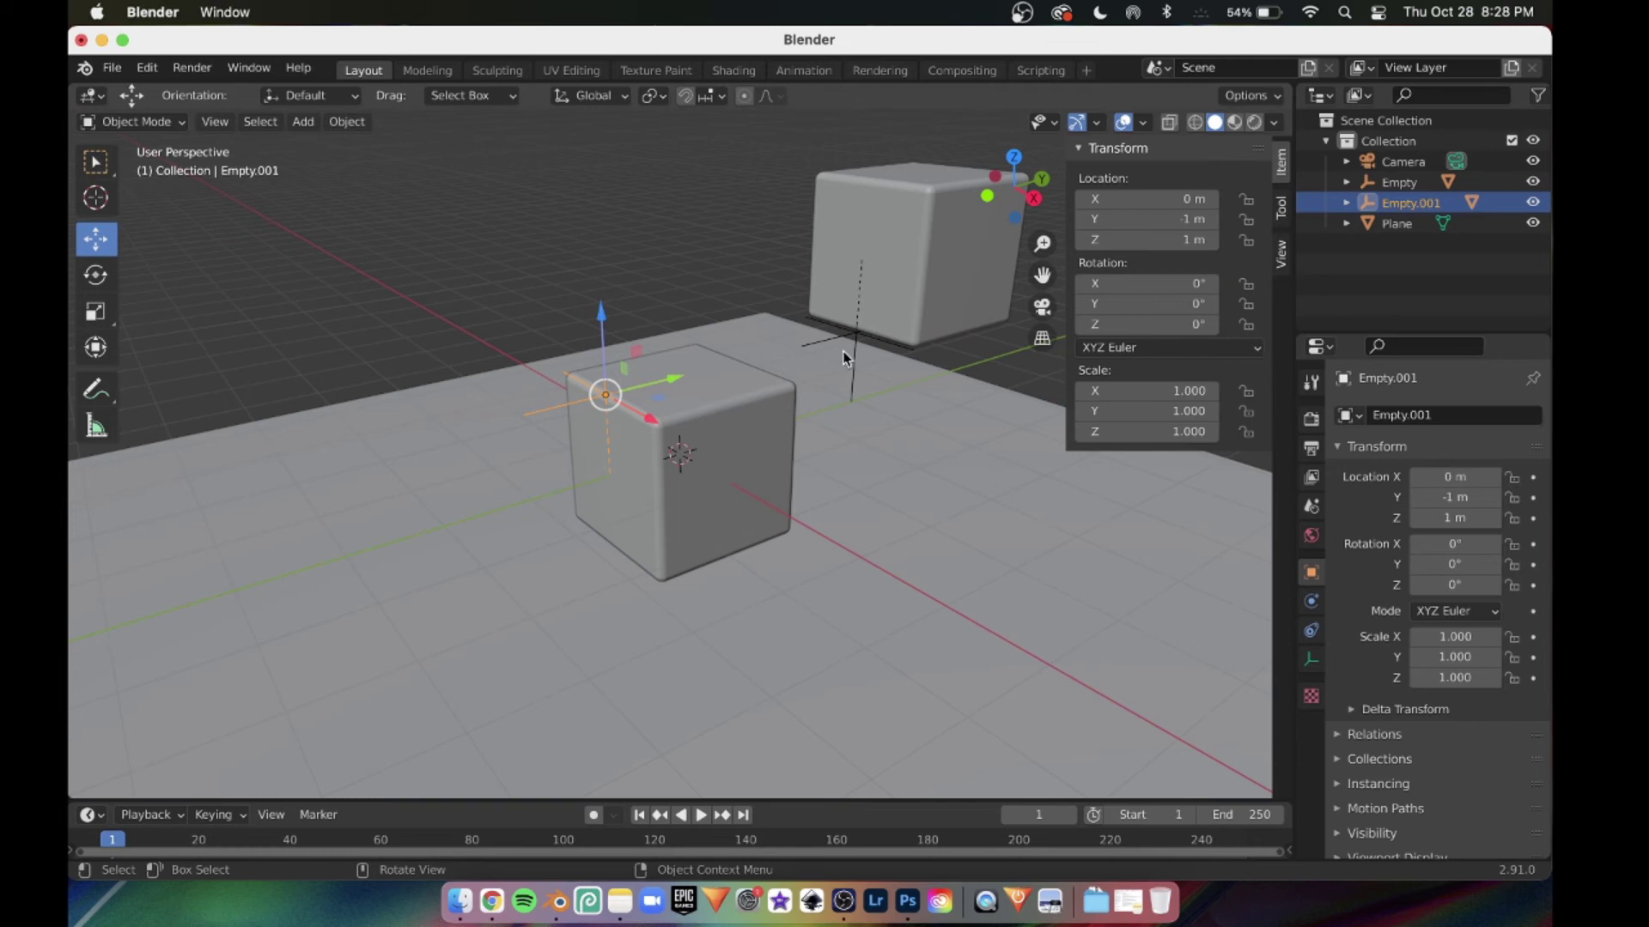
Move the upper cube's empty back along Y and set its Y location to -1 m.
{"action": "left_click", "coordinate": [853, 332]}
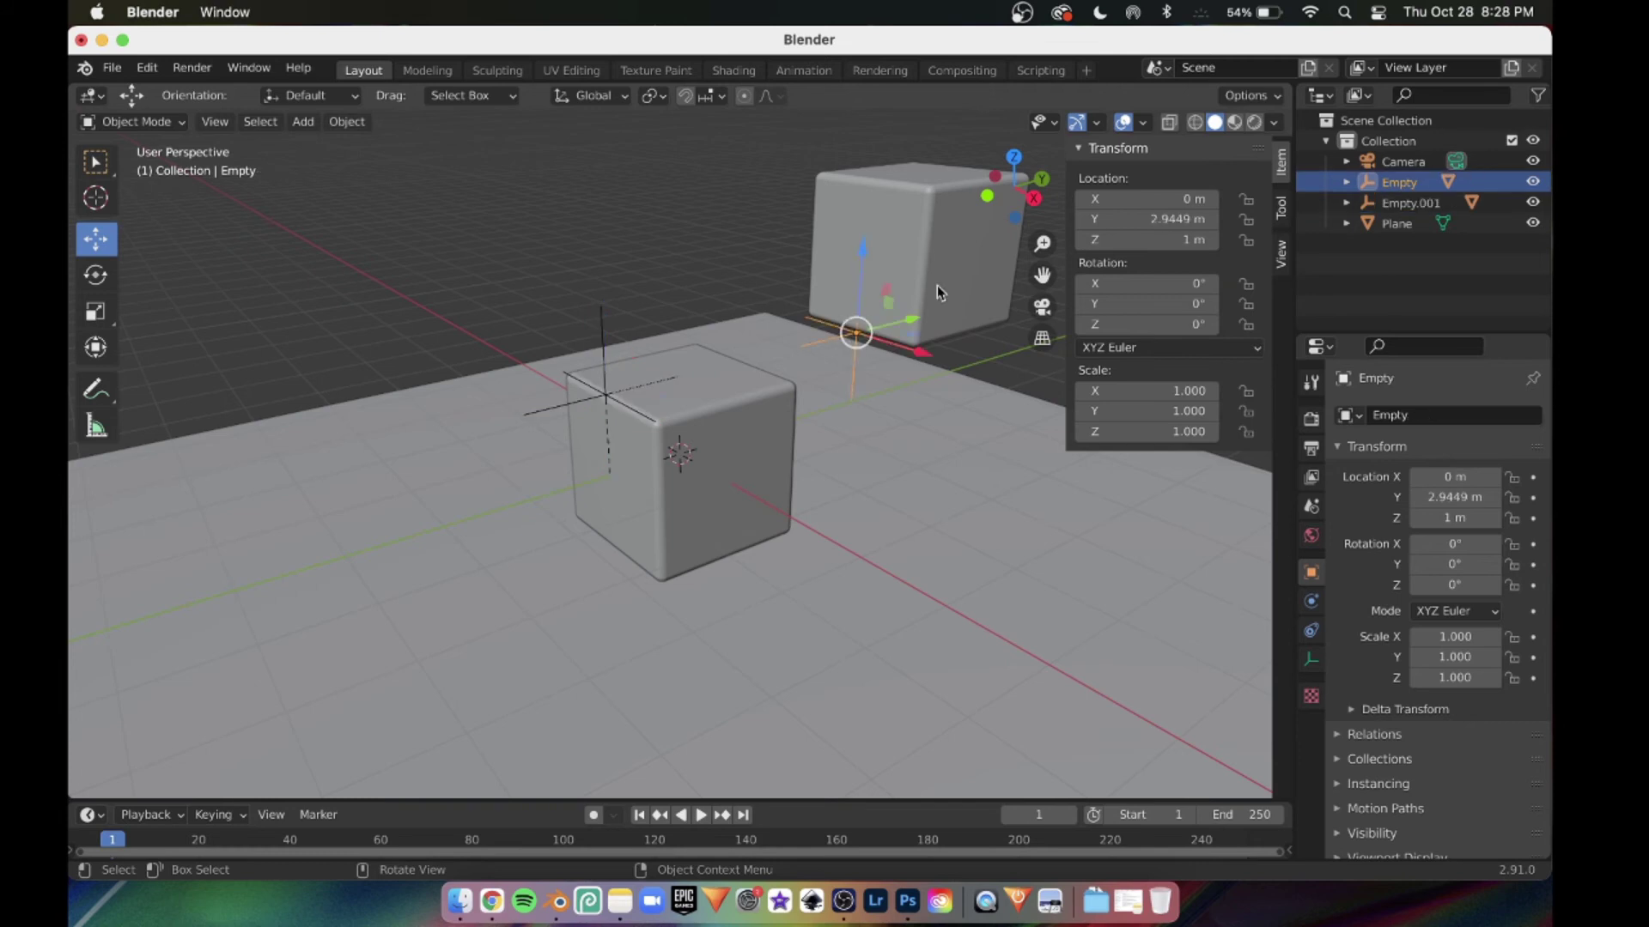
{"action": "left_click_drag", "start_coordinate": [913, 326], "coordinate": [657, 359]}
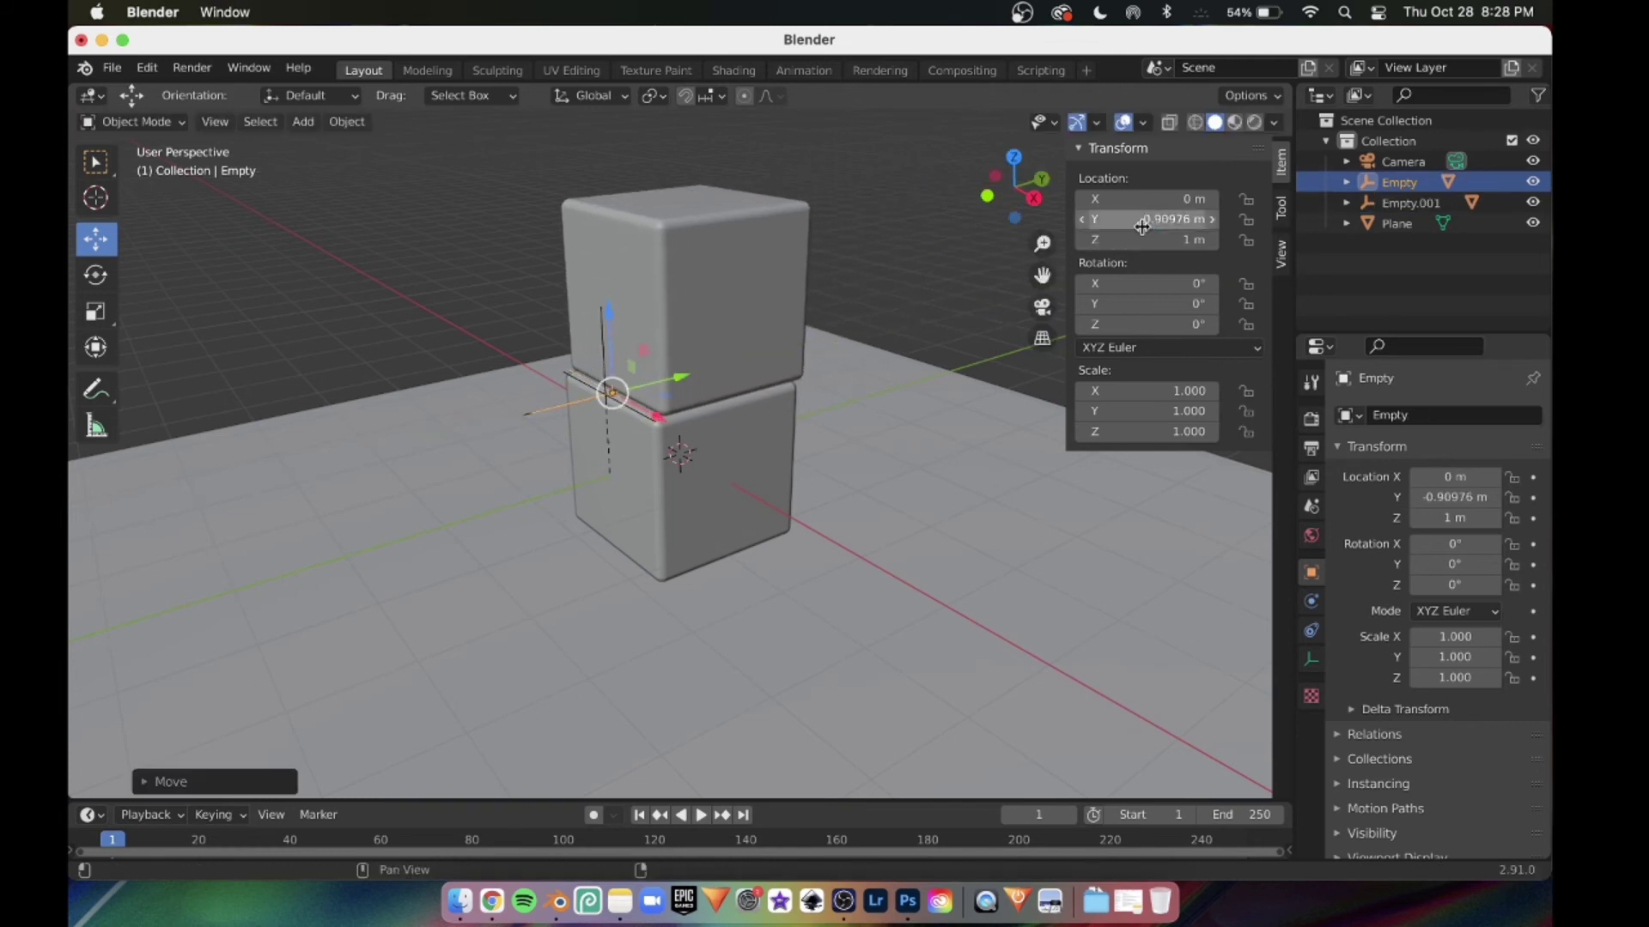
{"action": "left_click", "coordinate": [1149, 221]}
{"action": "type", "text": "0"}
{"action": "key", "text": "Return"}
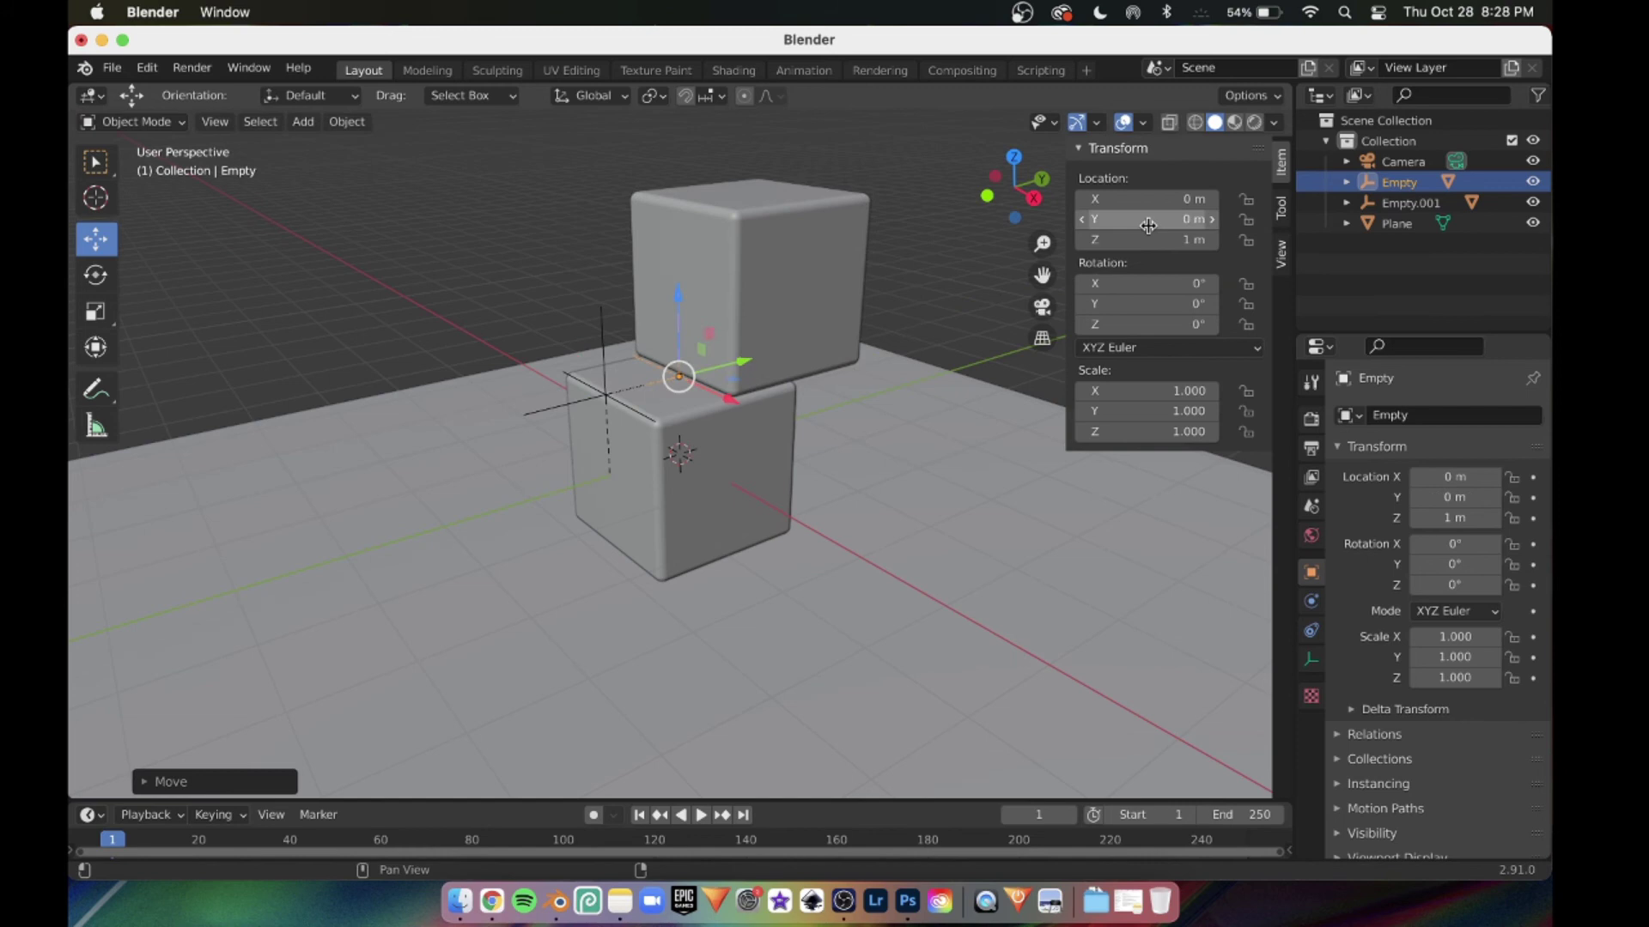
{"action": "left_click", "coordinate": [1148, 225]}
{"action": "key", "text": "Return"}
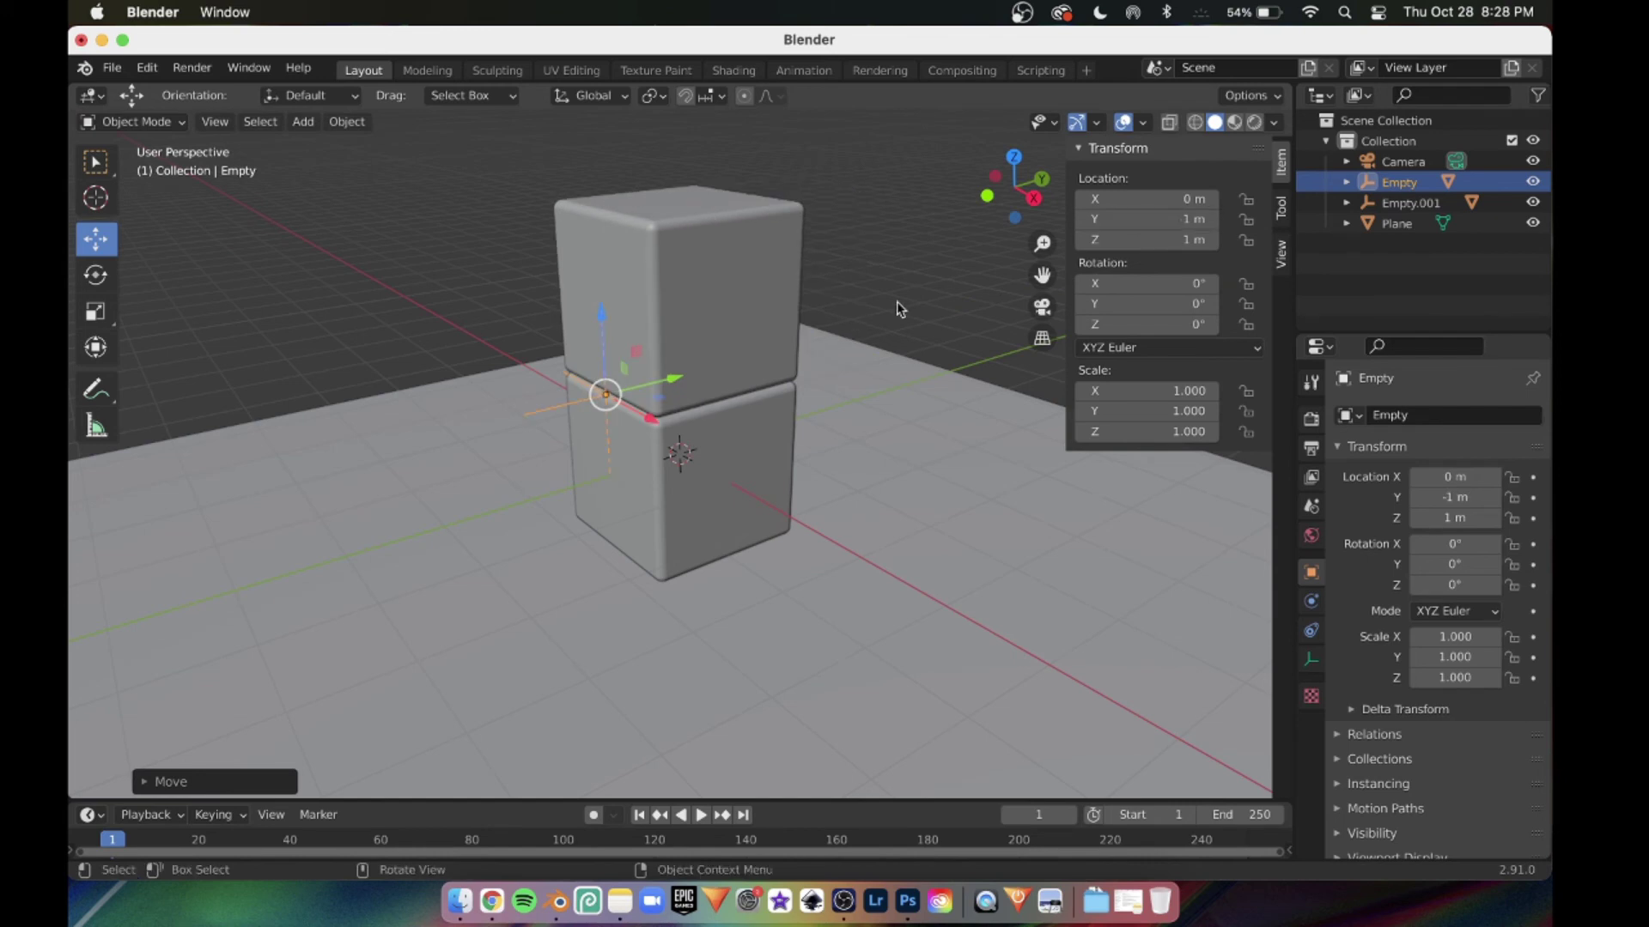
Set the end frame to 30 in the scene's output dimensions.
{"action": "mouse_move", "coordinate": [764, 321]}
{"action": "middle_mouse_down"}
{"action": "mouse_move", "coordinate": [687, 331]}
{"action": "mouse_move", "coordinate": [642, 312]}
{"action": "mouse_move", "coordinate": [691, 296]}
{"action": "mouse_move", "coordinate": [653, 305]}
{"action": "mouse_move", "coordinate": [733, 333]}
{"action": "middle_mouse_up"}
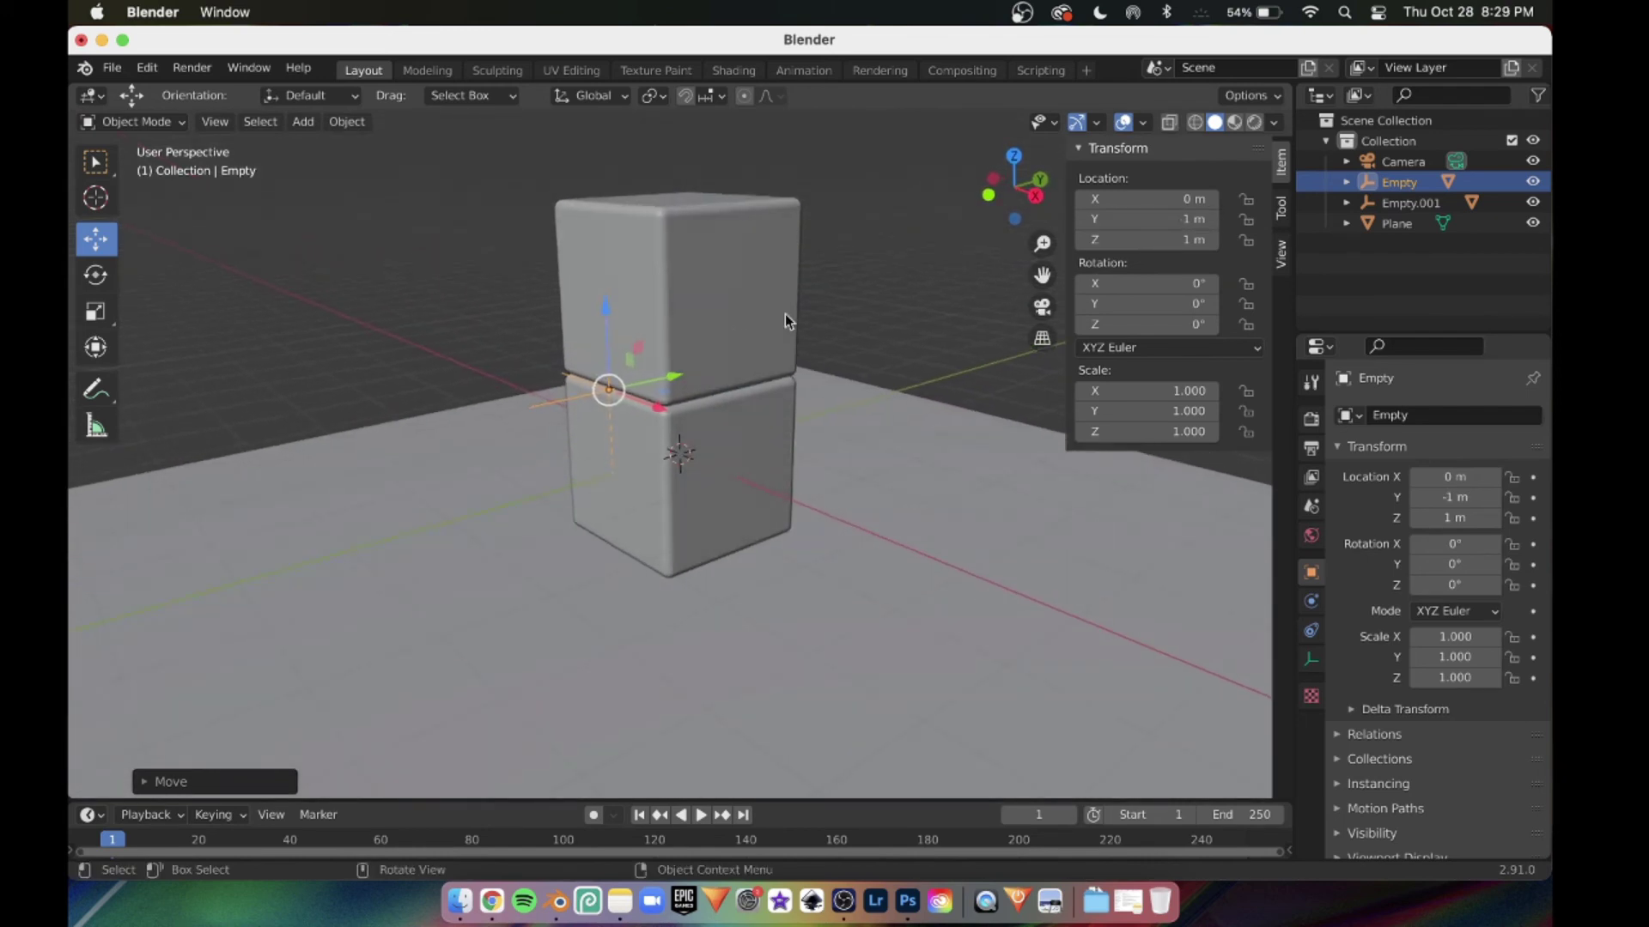
{"action": "mouse_move", "coordinate": [846, 258]}
{"action": "middle_mouse_down"}
{"action": "mouse_move", "coordinate": [803, 225]}
{"action": "mouse_move", "coordinate": [854, 230]}
{"action": "mouse_move", "coordinate": [836, 247]}
{"action": "middle_mouse_up"}
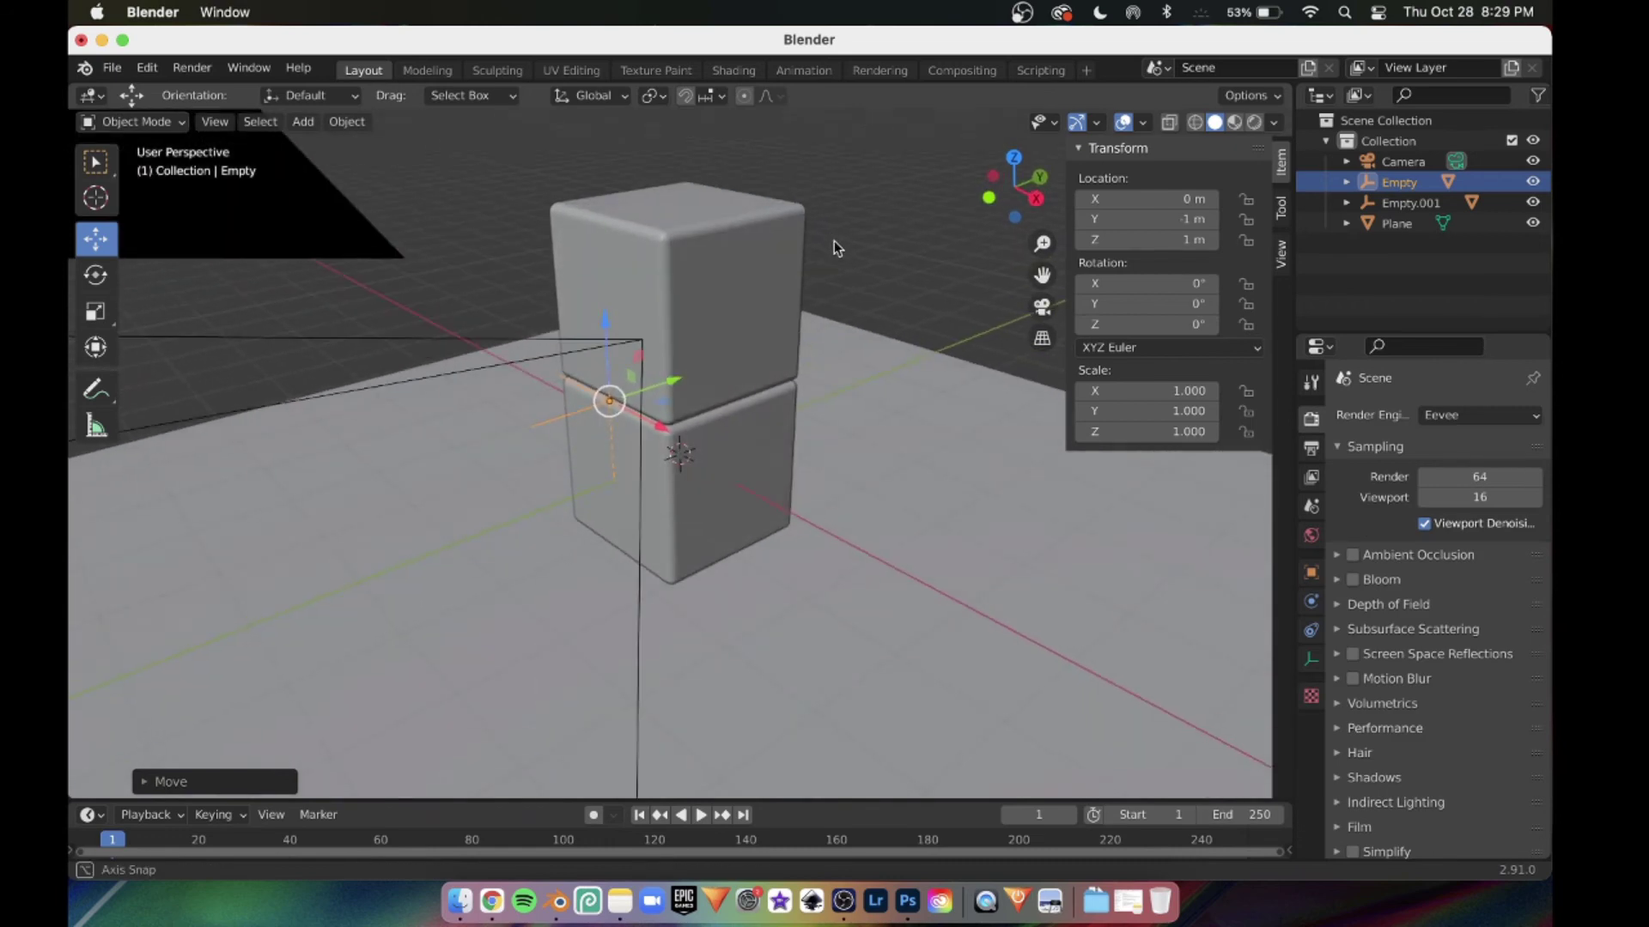
{"action": "left_click", "coordinate": [1311, 448]}
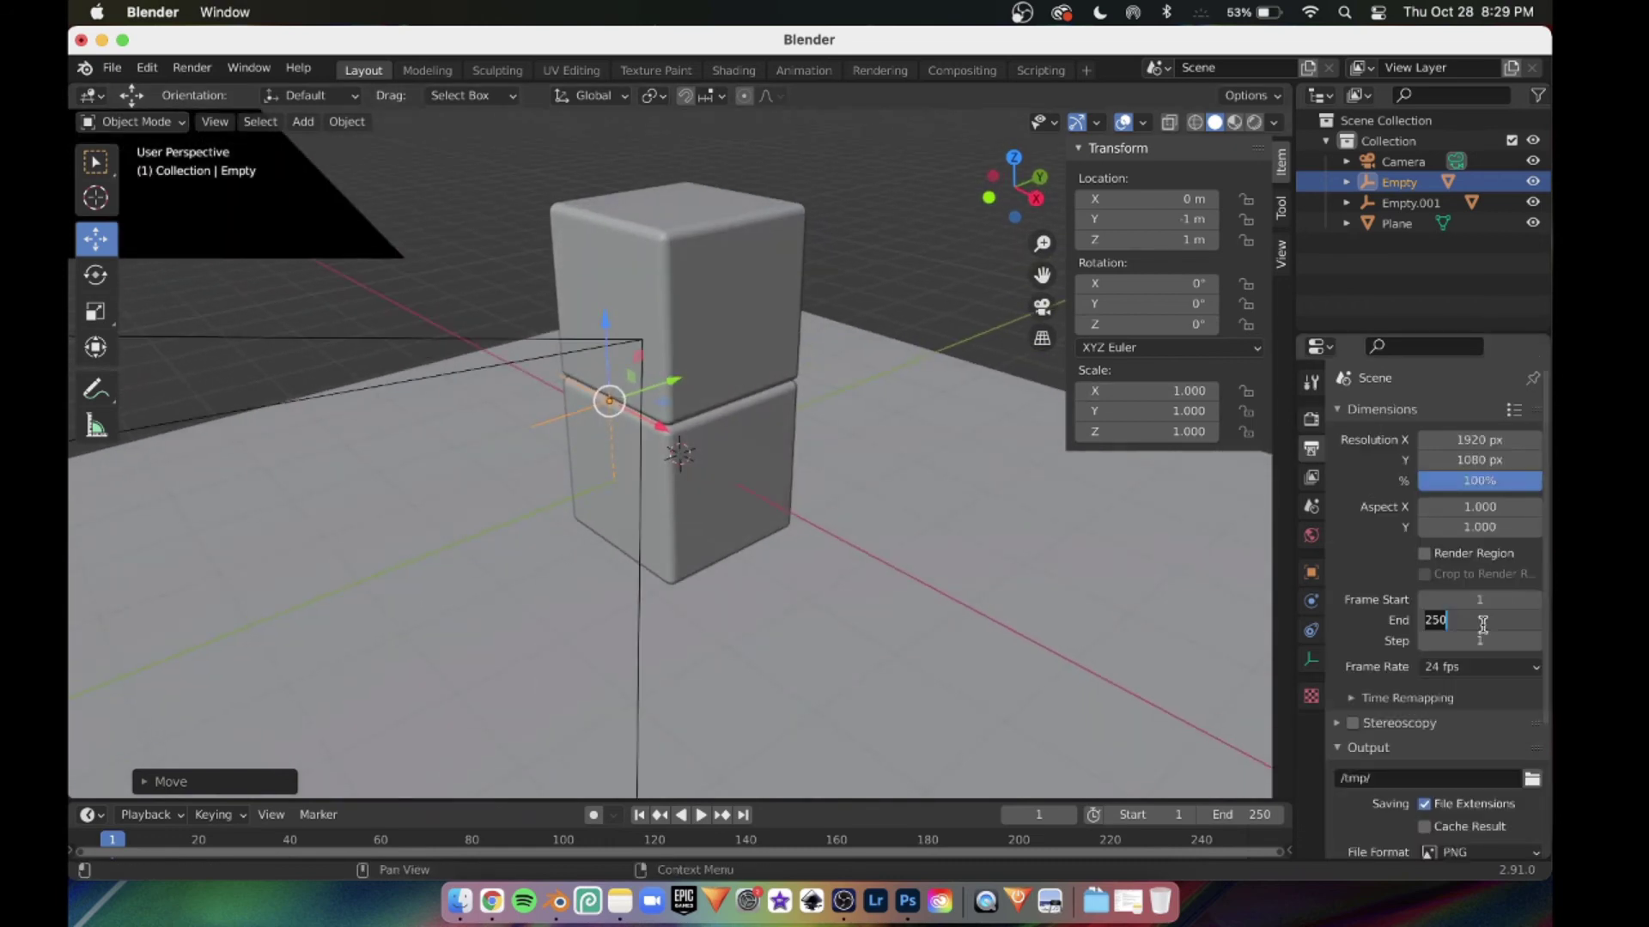
{"action": "middle_click_drag", "start_coordinate": [864, 341], "coordinate": [807, 341]}
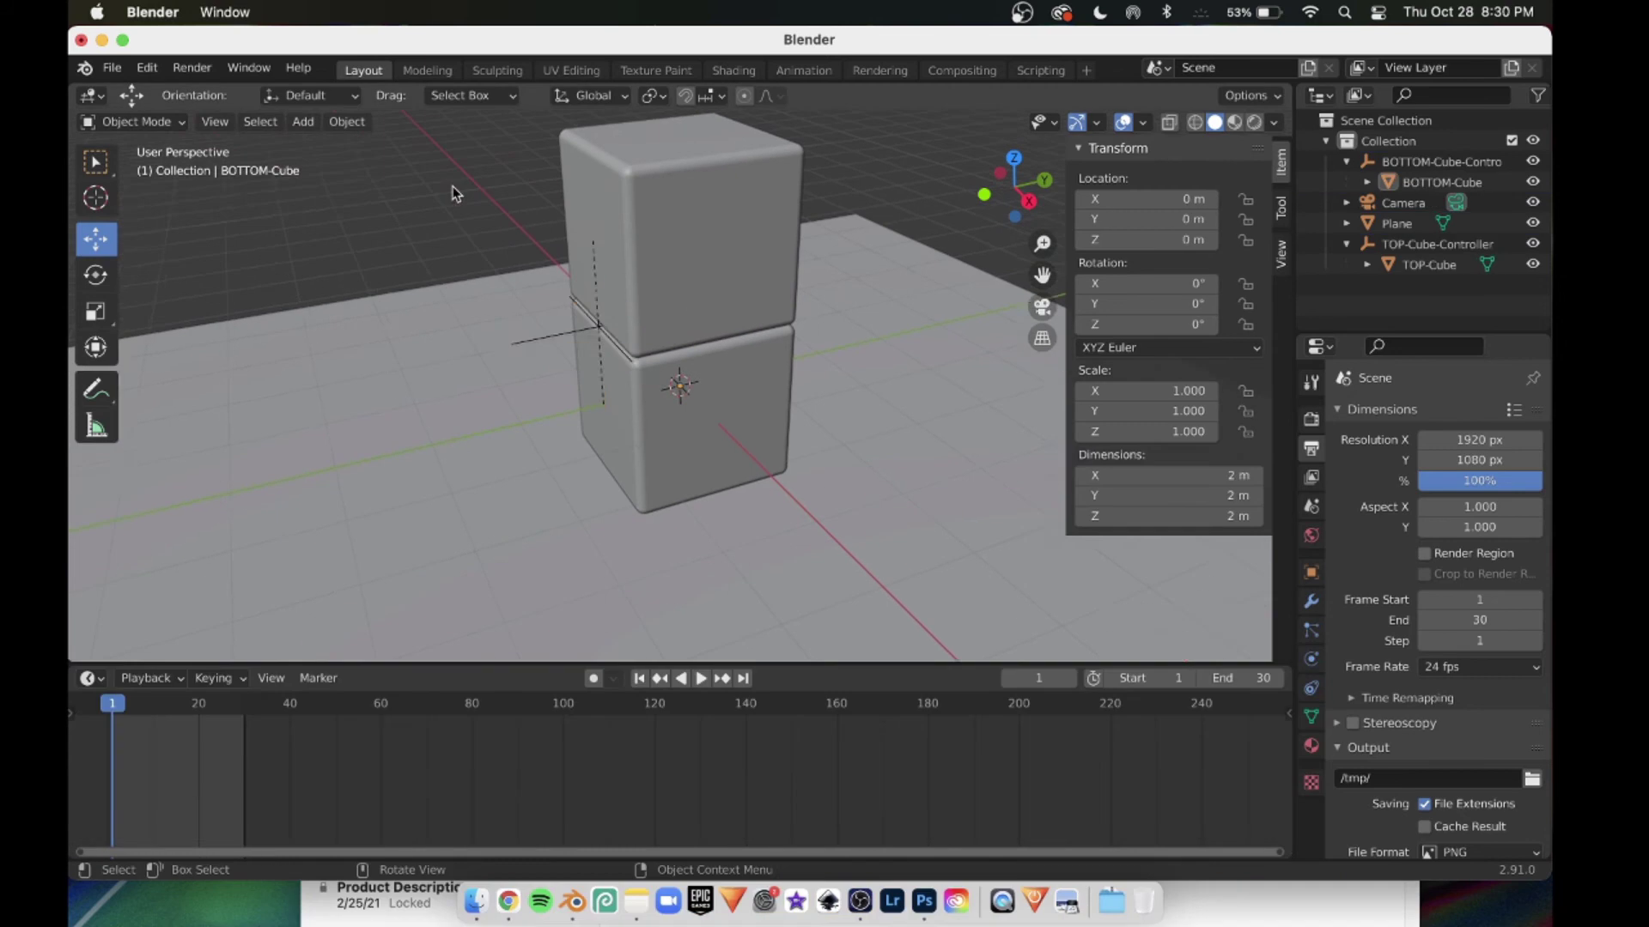
Try moving BOTTOM-Cube-Controller along Y and undo the move.
{"action": "mouse_move", "coordinate": [452, 192]}
{"action": "middle_mouse_down"}
{"action": "mouse_move", "coordinate": [496, 192]}
{"action": "mouse_move", "coordinate": [439, 189]}
{"action": "middle_mouse_up"}
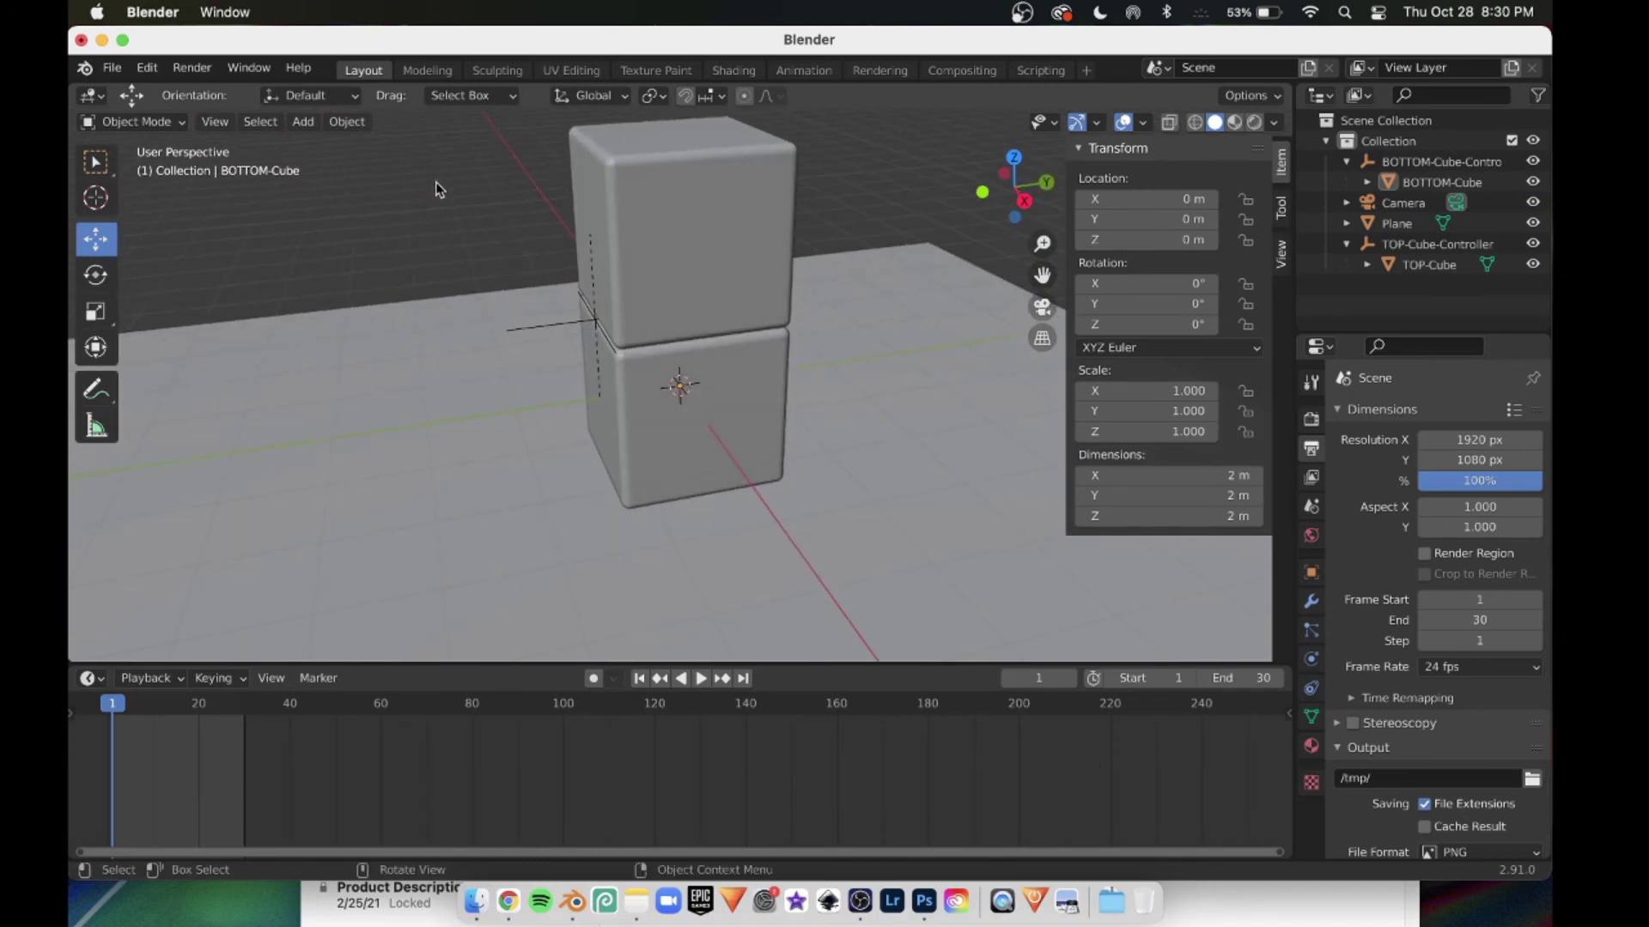
{"action": "left_click", "coordinate": [562, 327]}
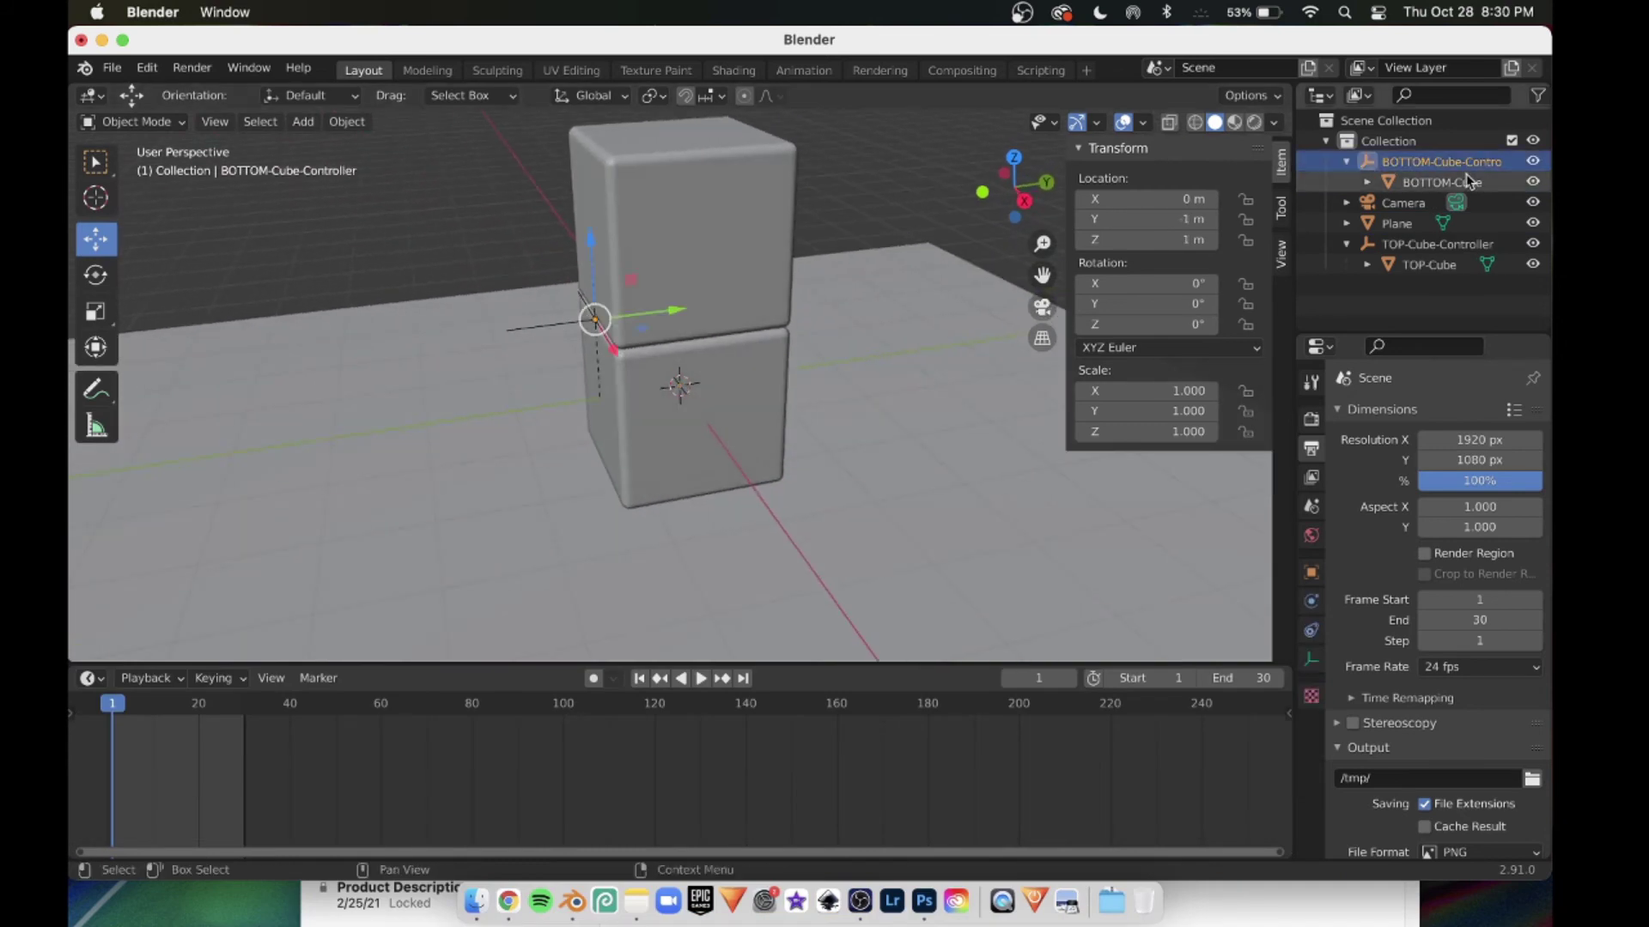
{"action": "left_click_drag", "start_coordinate": [674, 319], "coordinate": [909, 268]}
{"action": "key", "text": "super+z"}
Select TOP-Cube-Controller and try moving it along Y twice, undoing each move.
{"action": "left_click", "coordinate": [1417, 248]}
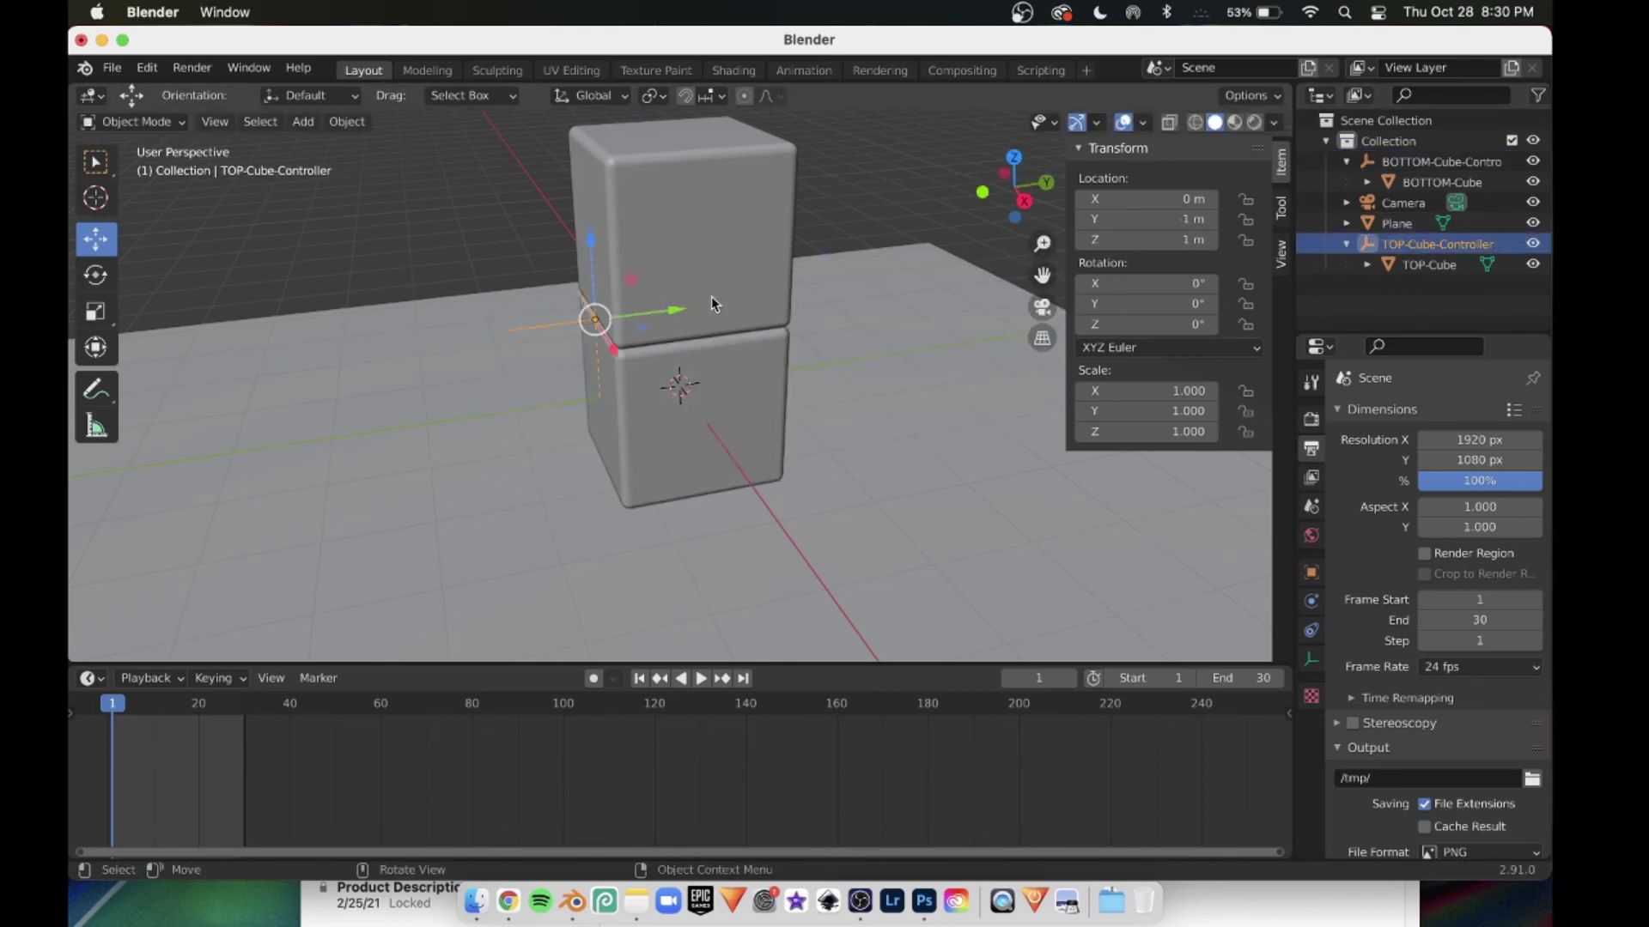
{"action": "left_click_drag", "start_coordinate": [669, 309], "coordinate": [624, 280]}
{"action": "middle_click_drag", "start_coordinate": [626, 279], "coordinate": [698, 300]}
{"action": "key", "text": "super+z"}
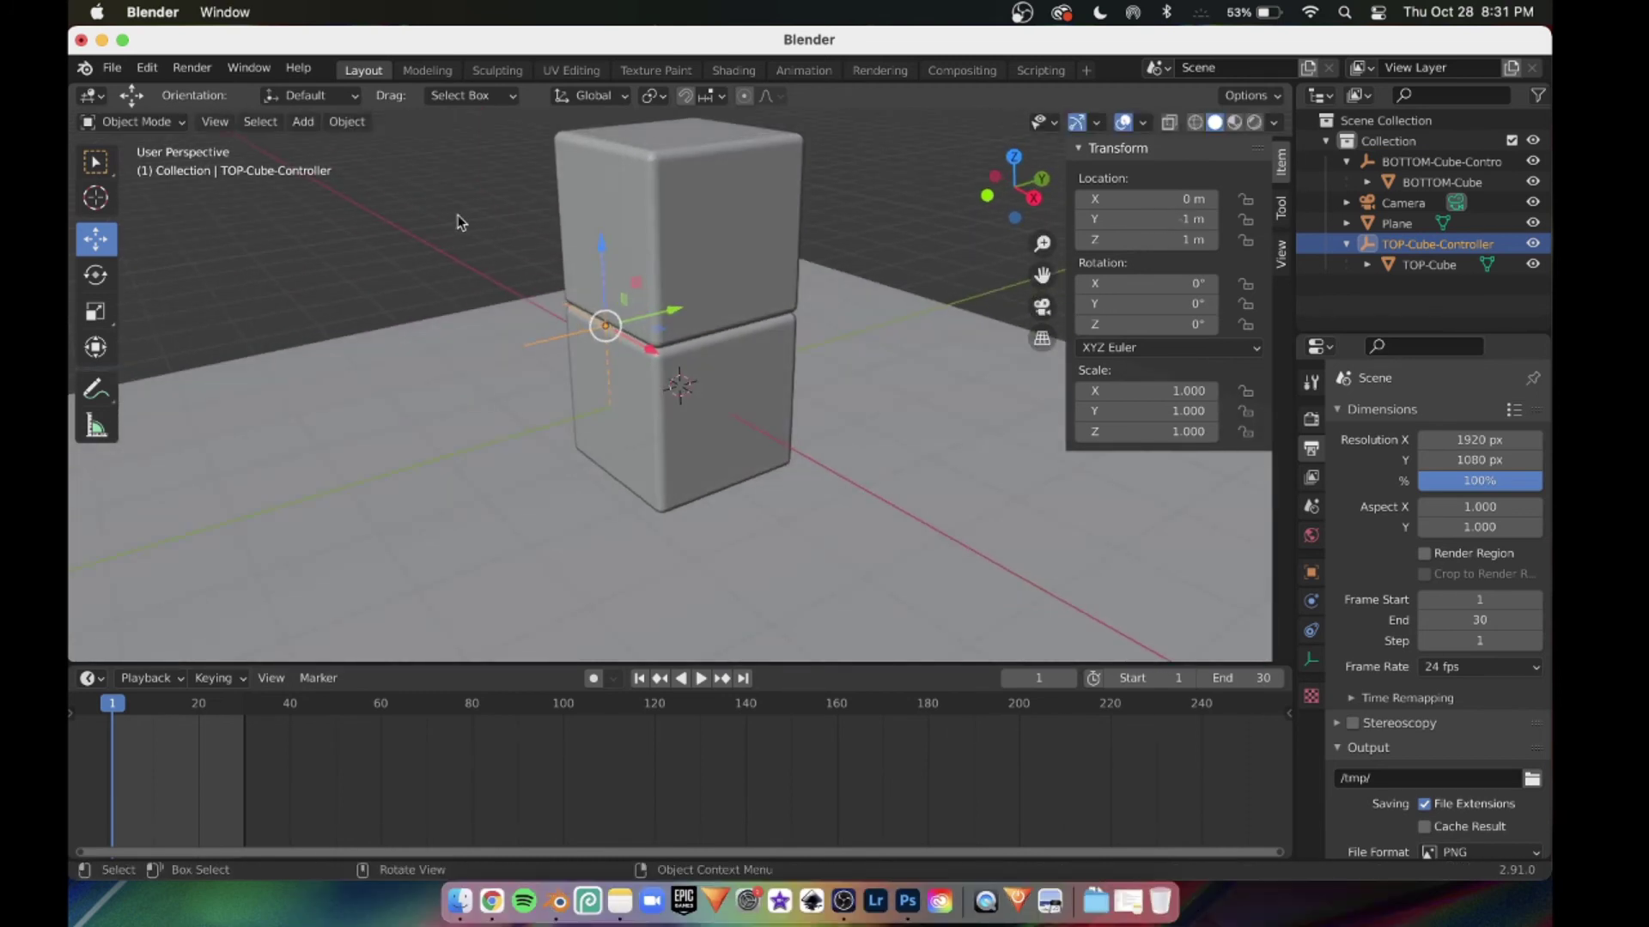
{"action": "middle_click_drag", "start_coordinate": [456, 215], "coordinate": [522, 225]}
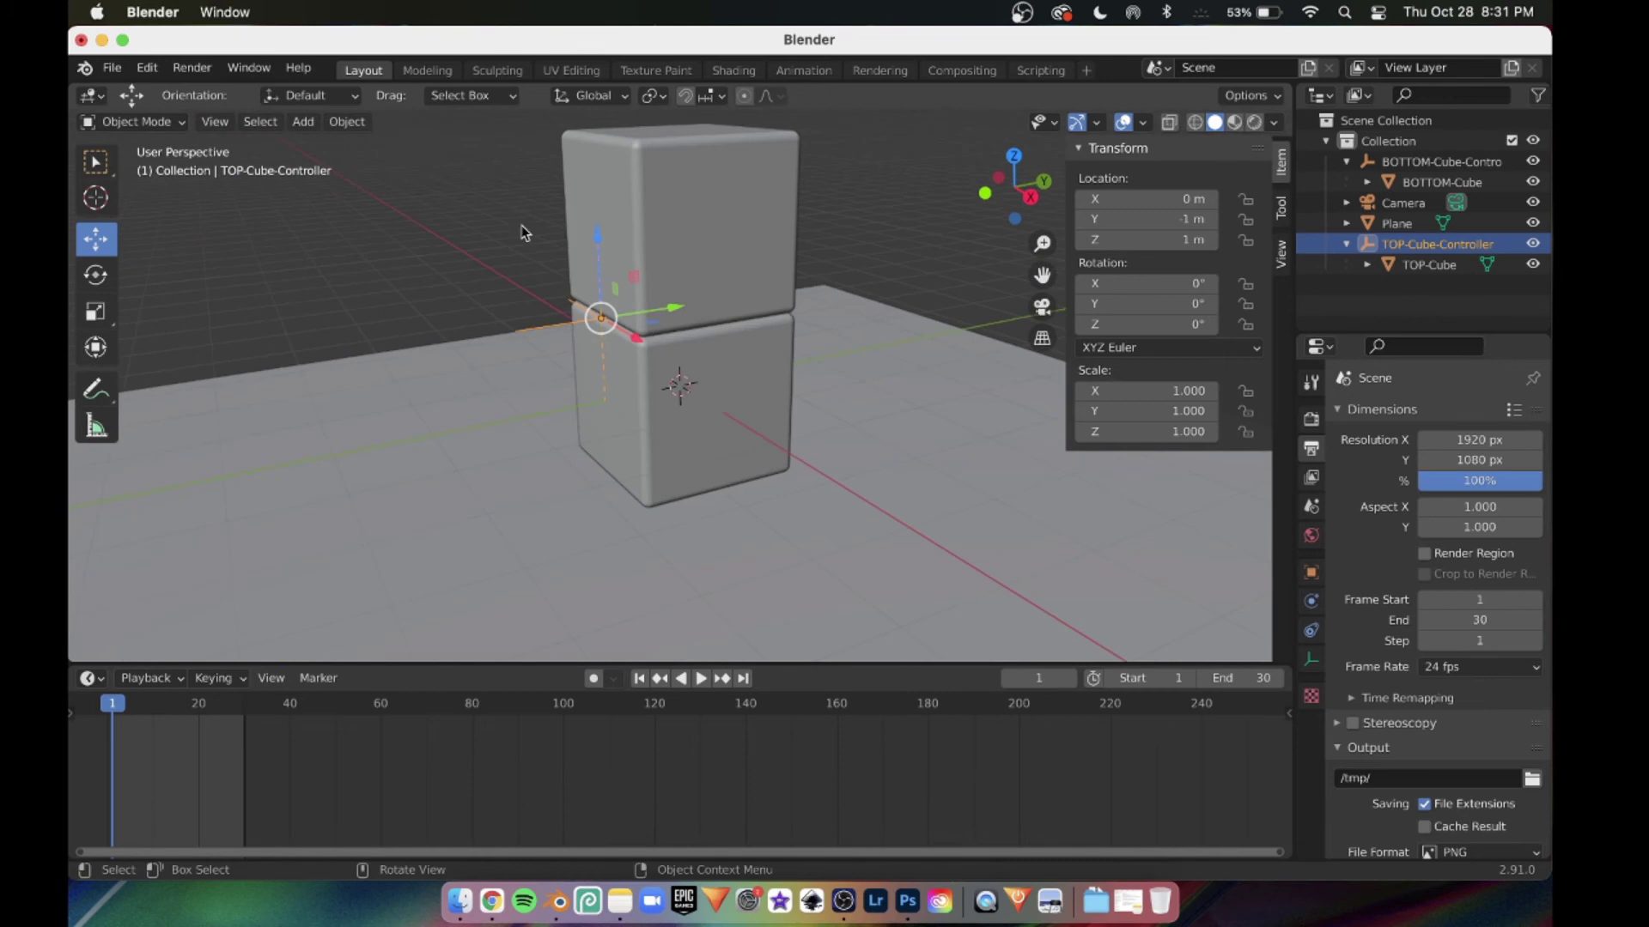
{"action": "left_click", "coordinate": [1419, 265]}
{"action": "left_click", "coordinate": [1417, 244]}
{"action": "mouse_move", "coordinate": [674, 308]}
{"action": "left_mouse_down"}
{"action": "mouse_move", "coordinate": [737, 301]}
{"action": "mouse_move", "coordinate": [663, 305]}
{"action": "left_mouse_up"}
{"action": "key", "text": "super+z"}
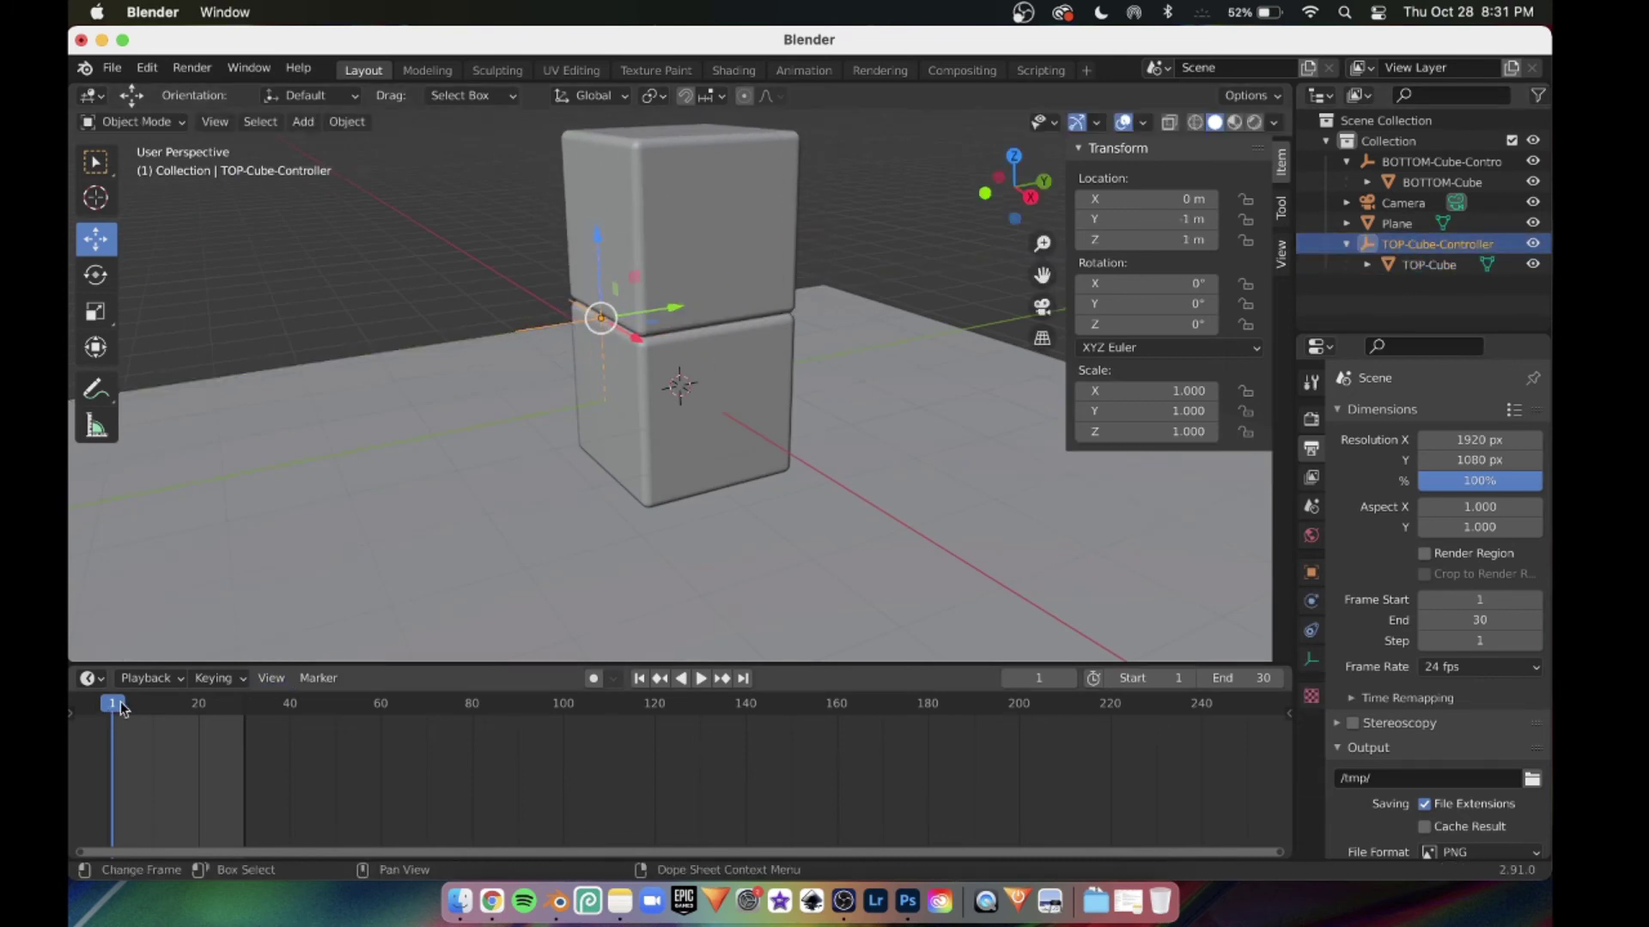
Insert a Location & Rotation keyframe for TOP-Cube-Controller at frame 1.
{"action": "scroll", "coordinate": [164, 767], "scroll_direction": "up", "scroll_amount": 4}
{"action": "middle_click_drag", "start_coordinate": [183, 768], "coordinate": [681, 774]}
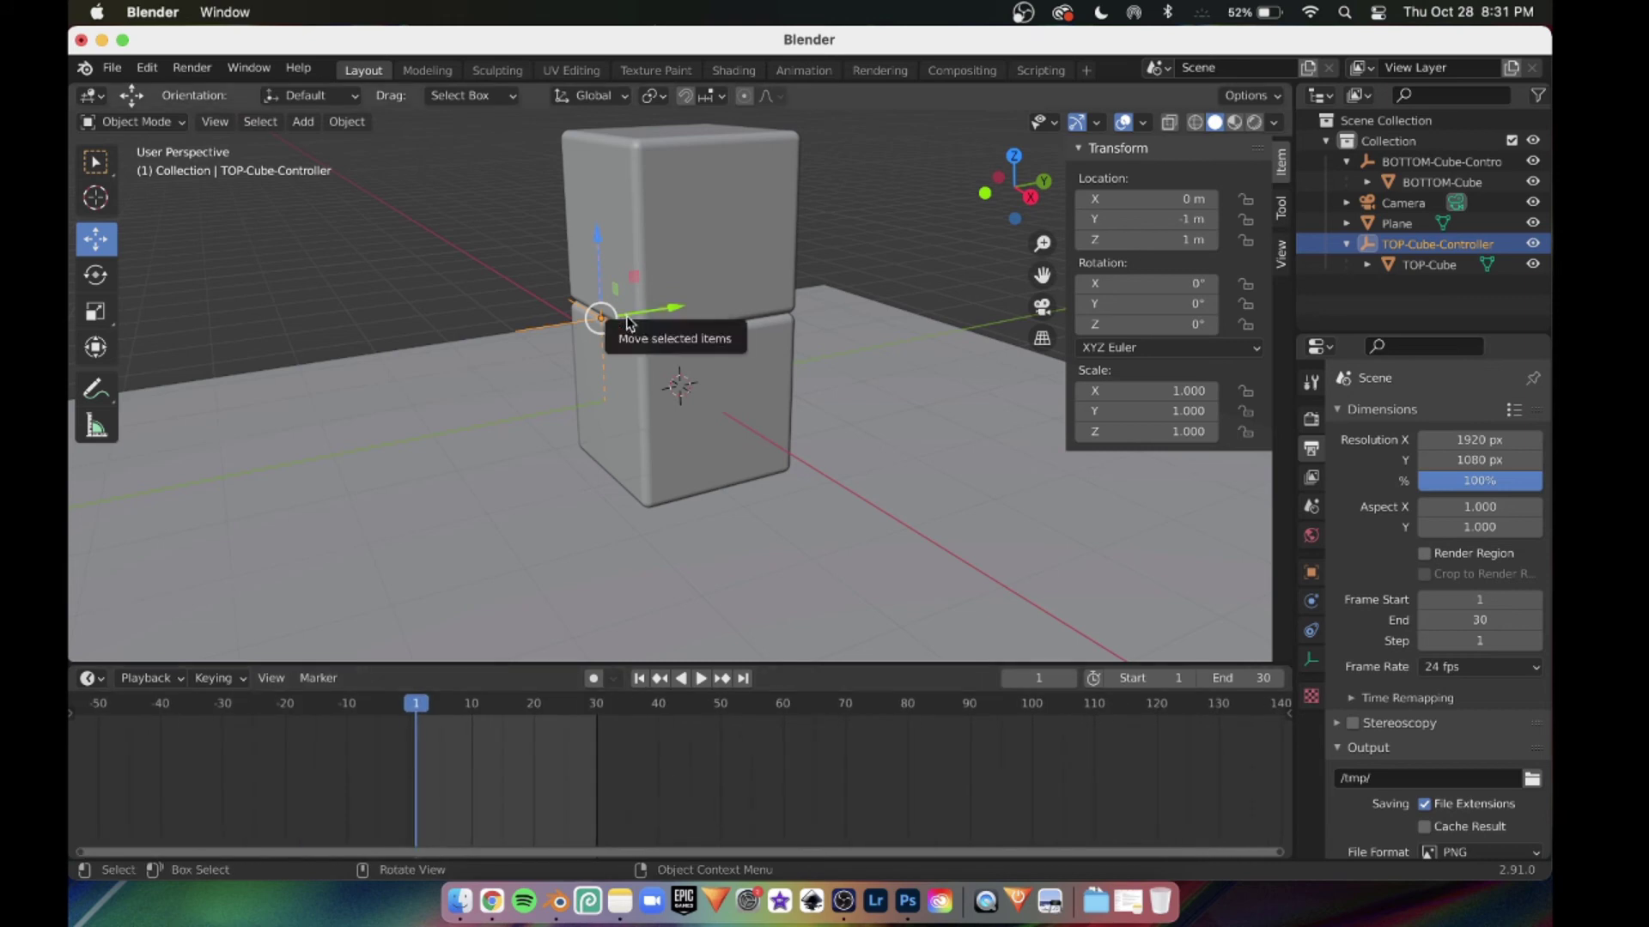
{"action": "key", "text": "i"}
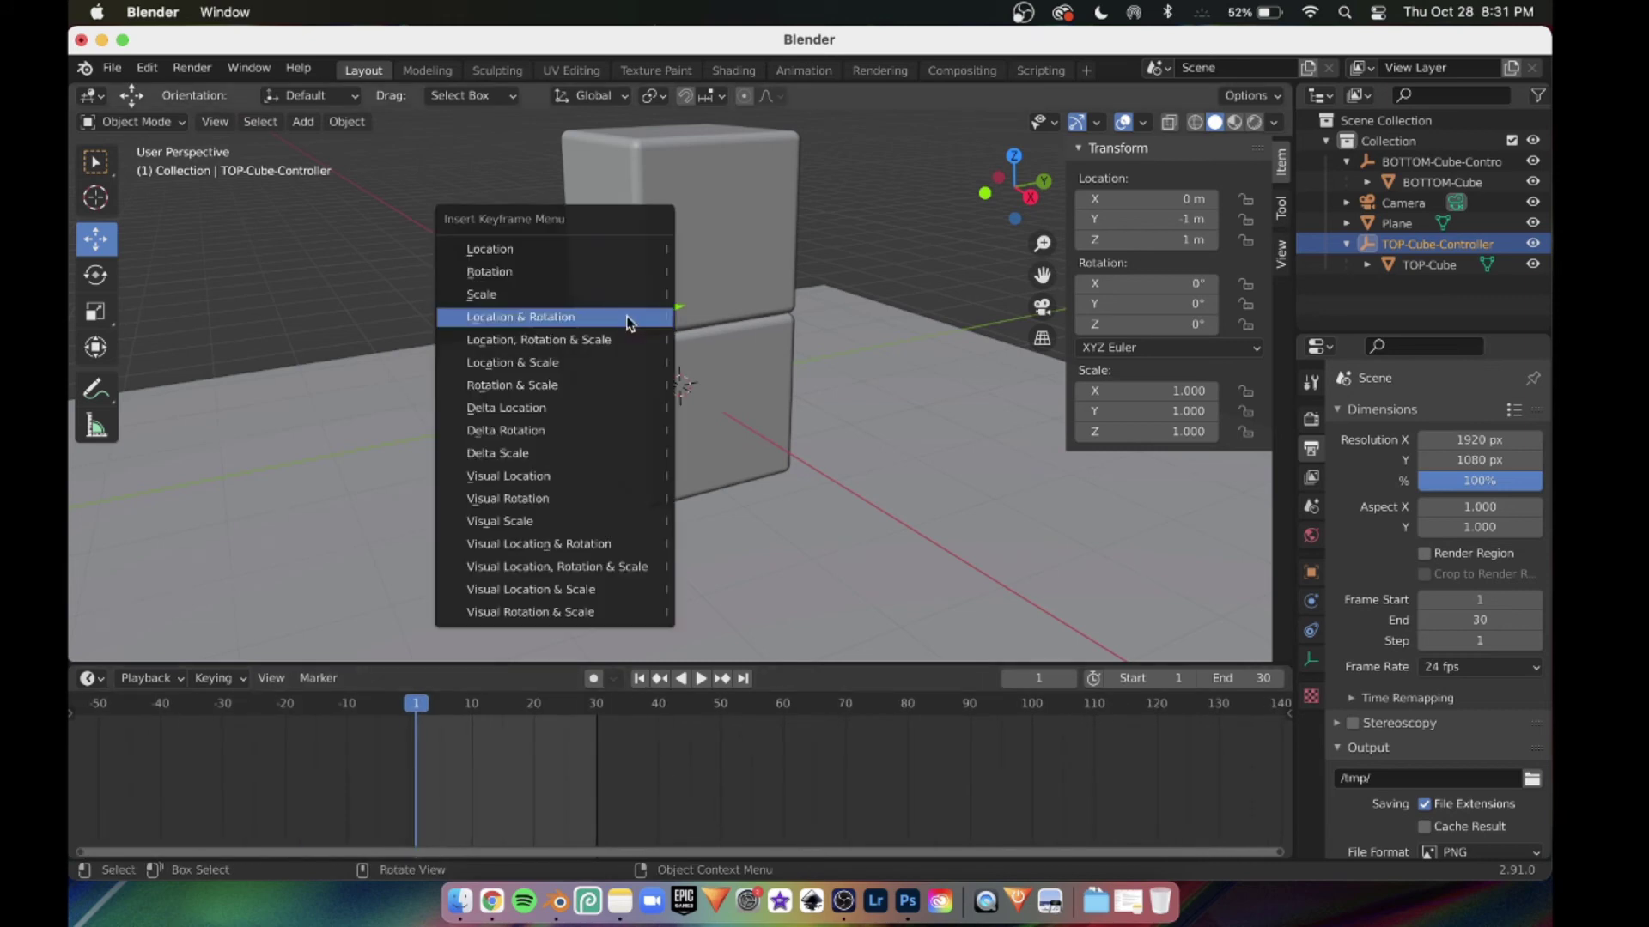
{"action": "left_click", "coordinate": [622, 318]}
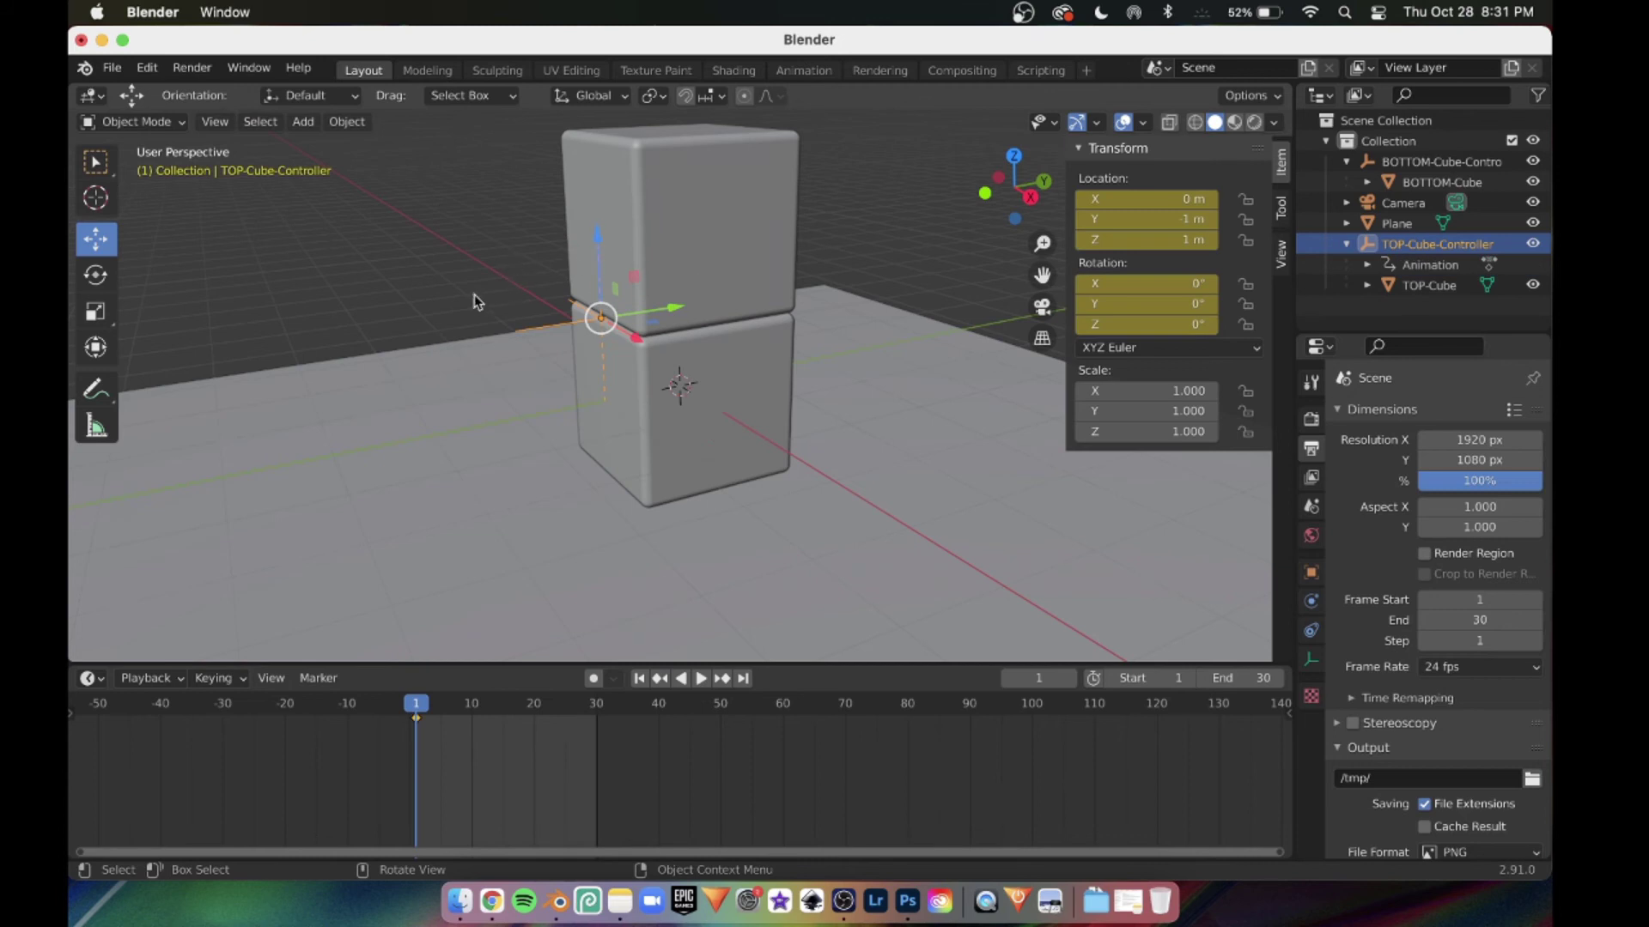
Go to frame 30 and set TOP-Cube-Controller's Y location to 1 m.
{"action": "middle_click_drag", "start_coordinate": [474, 295], "coordinate": [499, 307]}
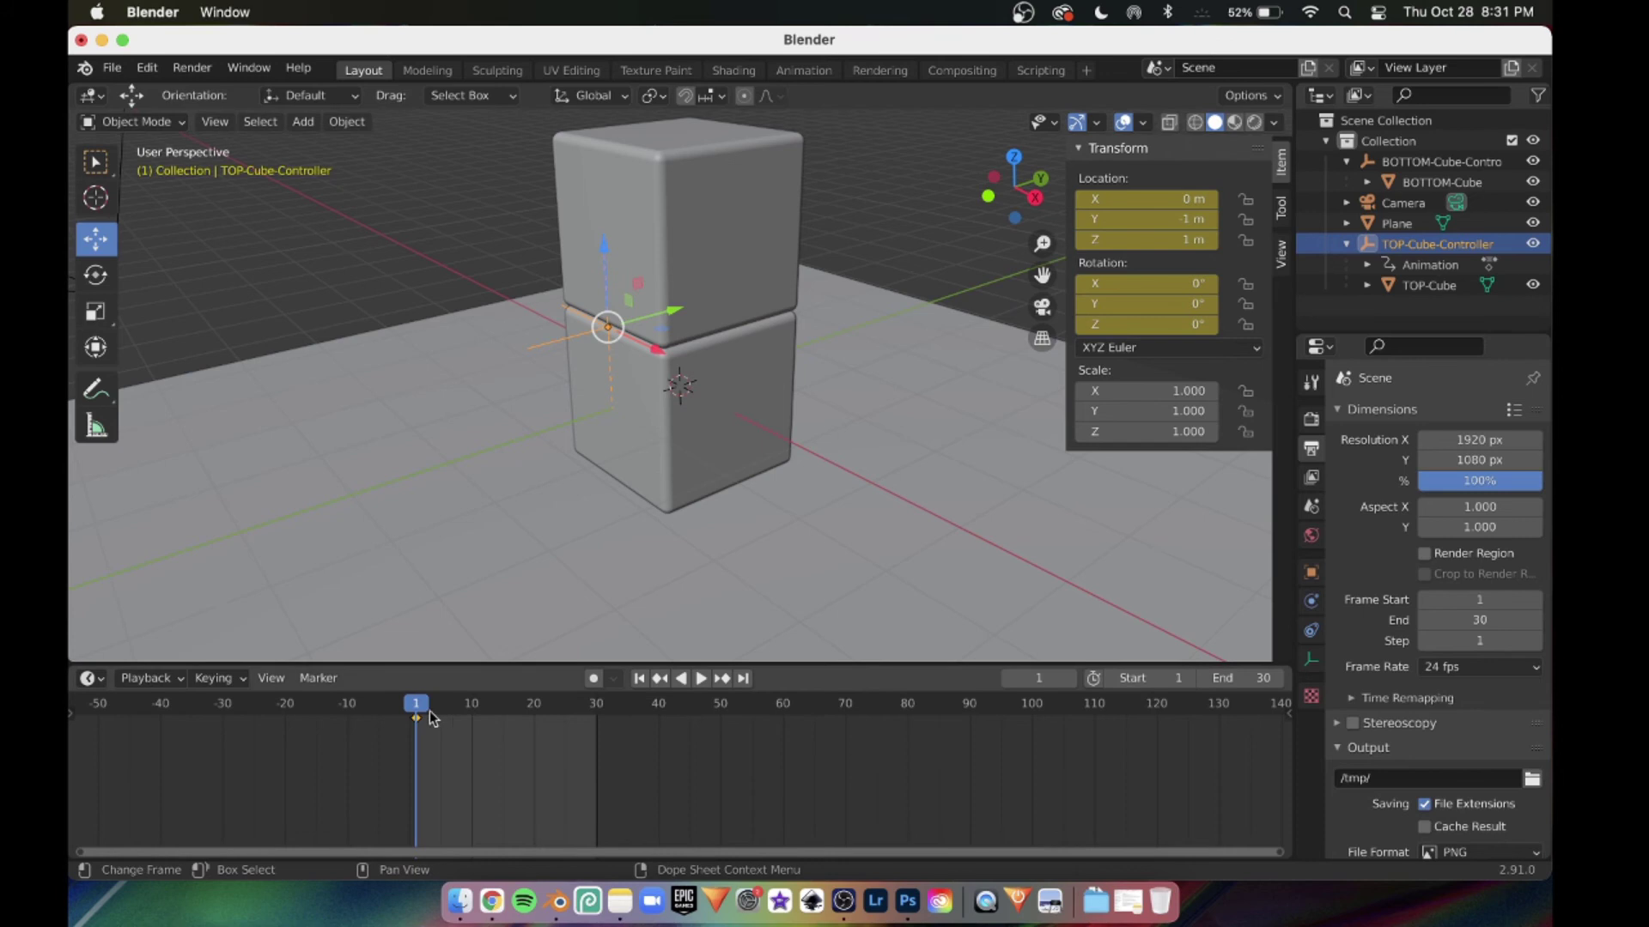
{"action": "key", "text": "space"}
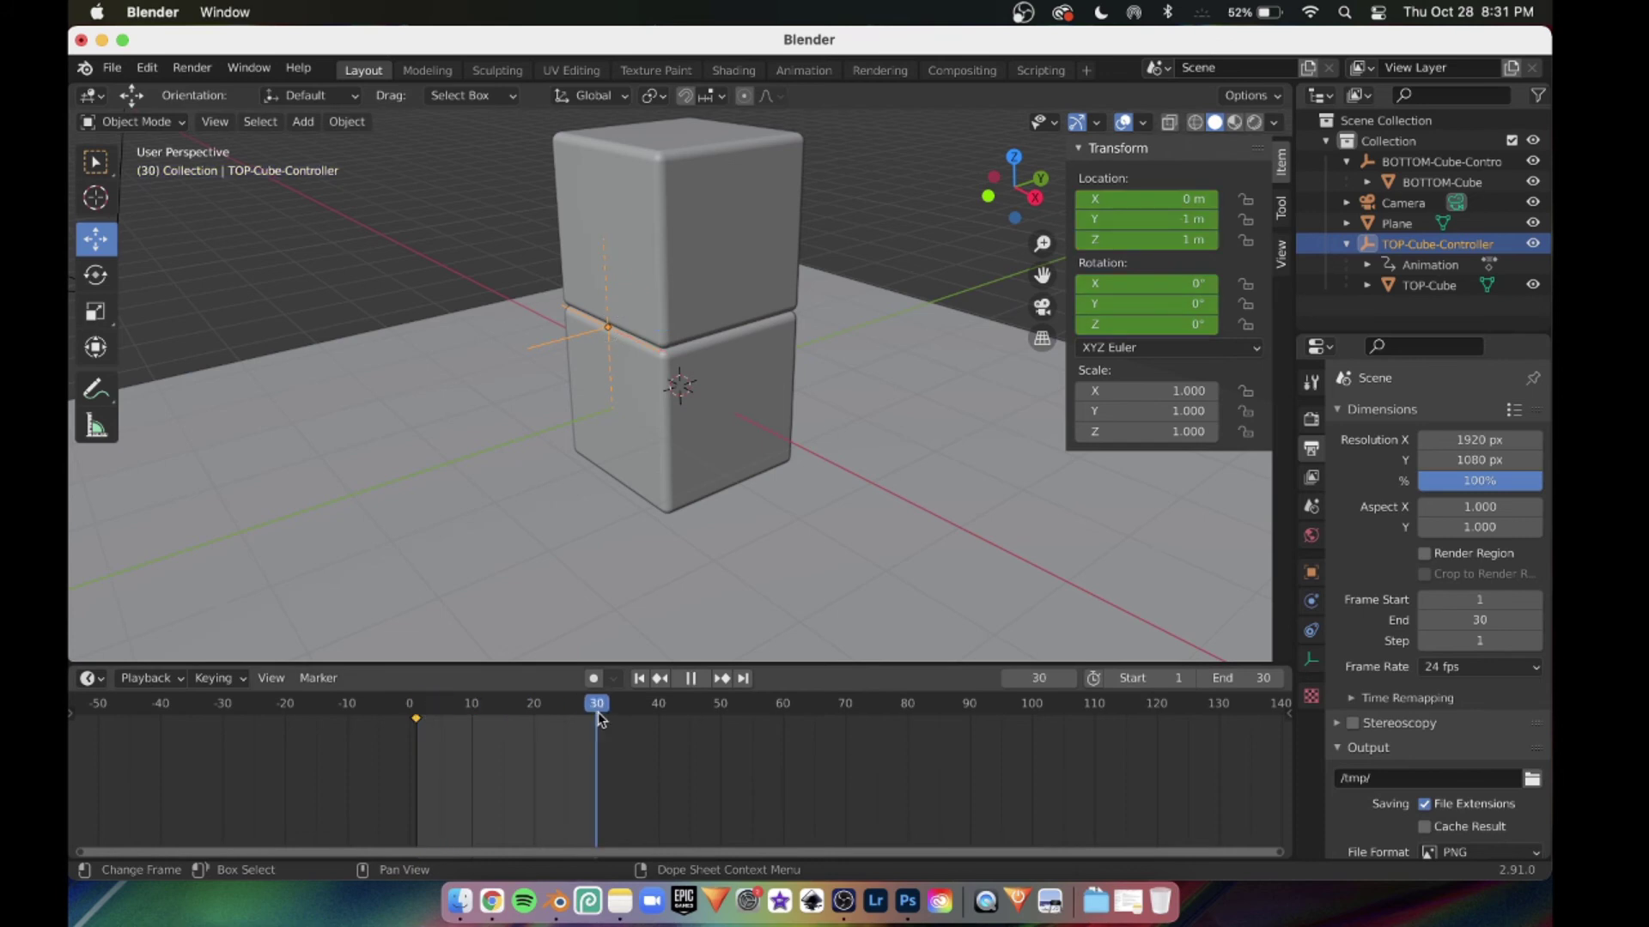
{"action": "key", "text": "space"}
{"action": "middle_click_drag", "start_coordinate": [678, 390], "coordinate": [572, 347]}
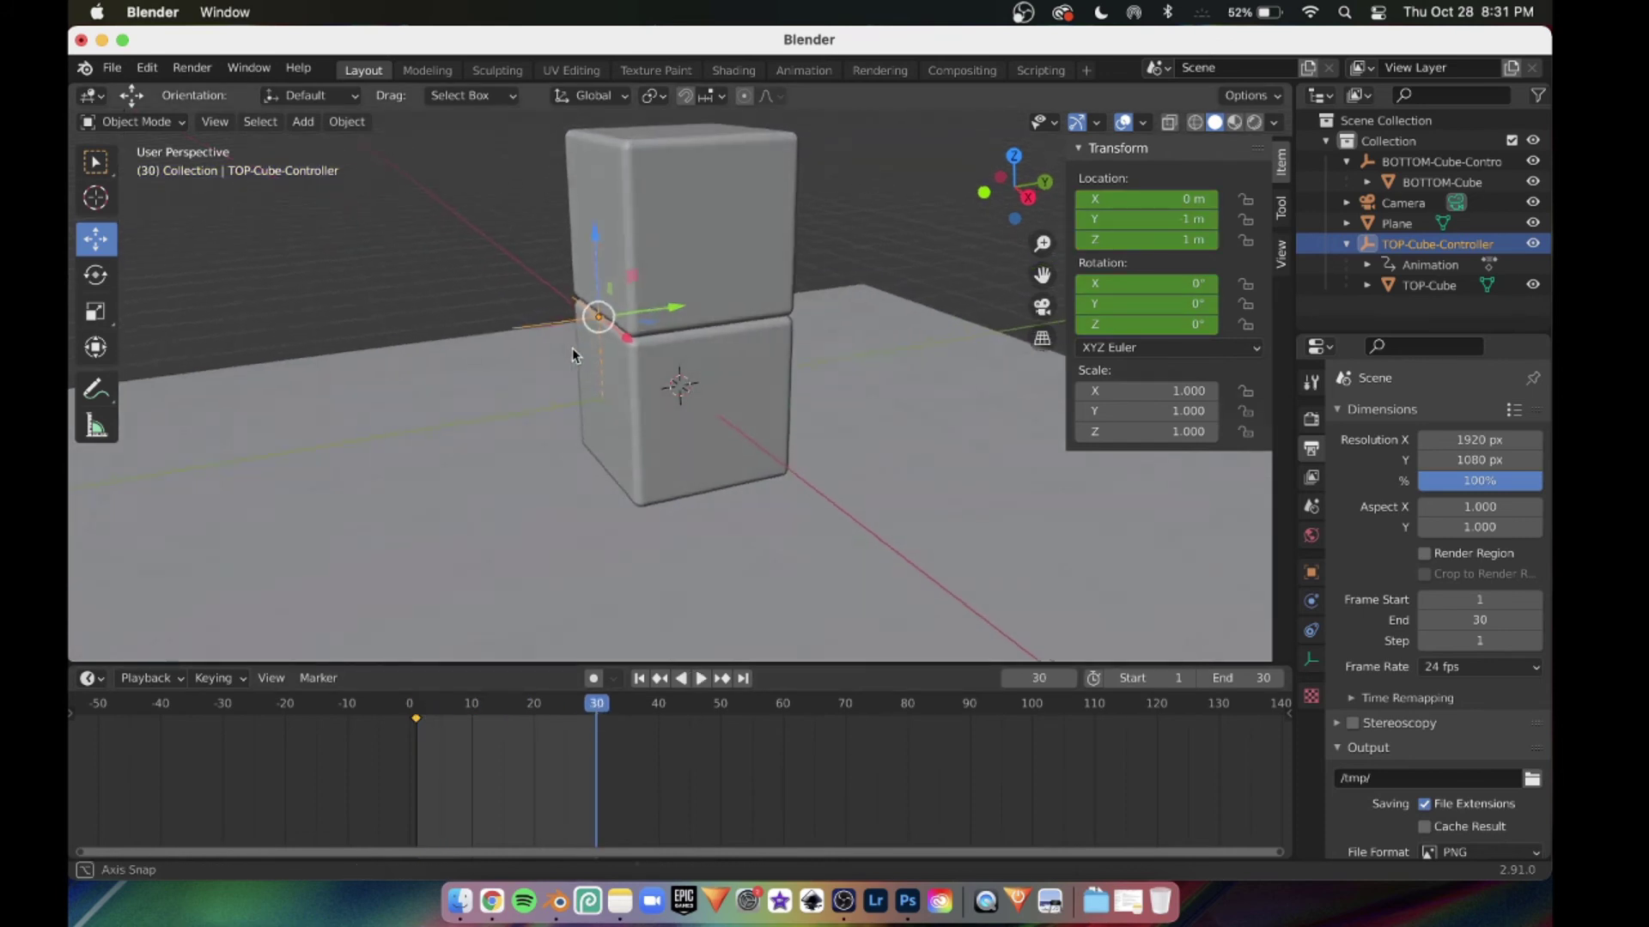
{"action": "left_click_drag", "start_coordinate": [674, 310], "coordinate": [837, 284]}
{"action": "left_click", "coordinate": [1171, 220]}
{"action": "type", "text": "1"}
{"action": "key", "text": "Return"}
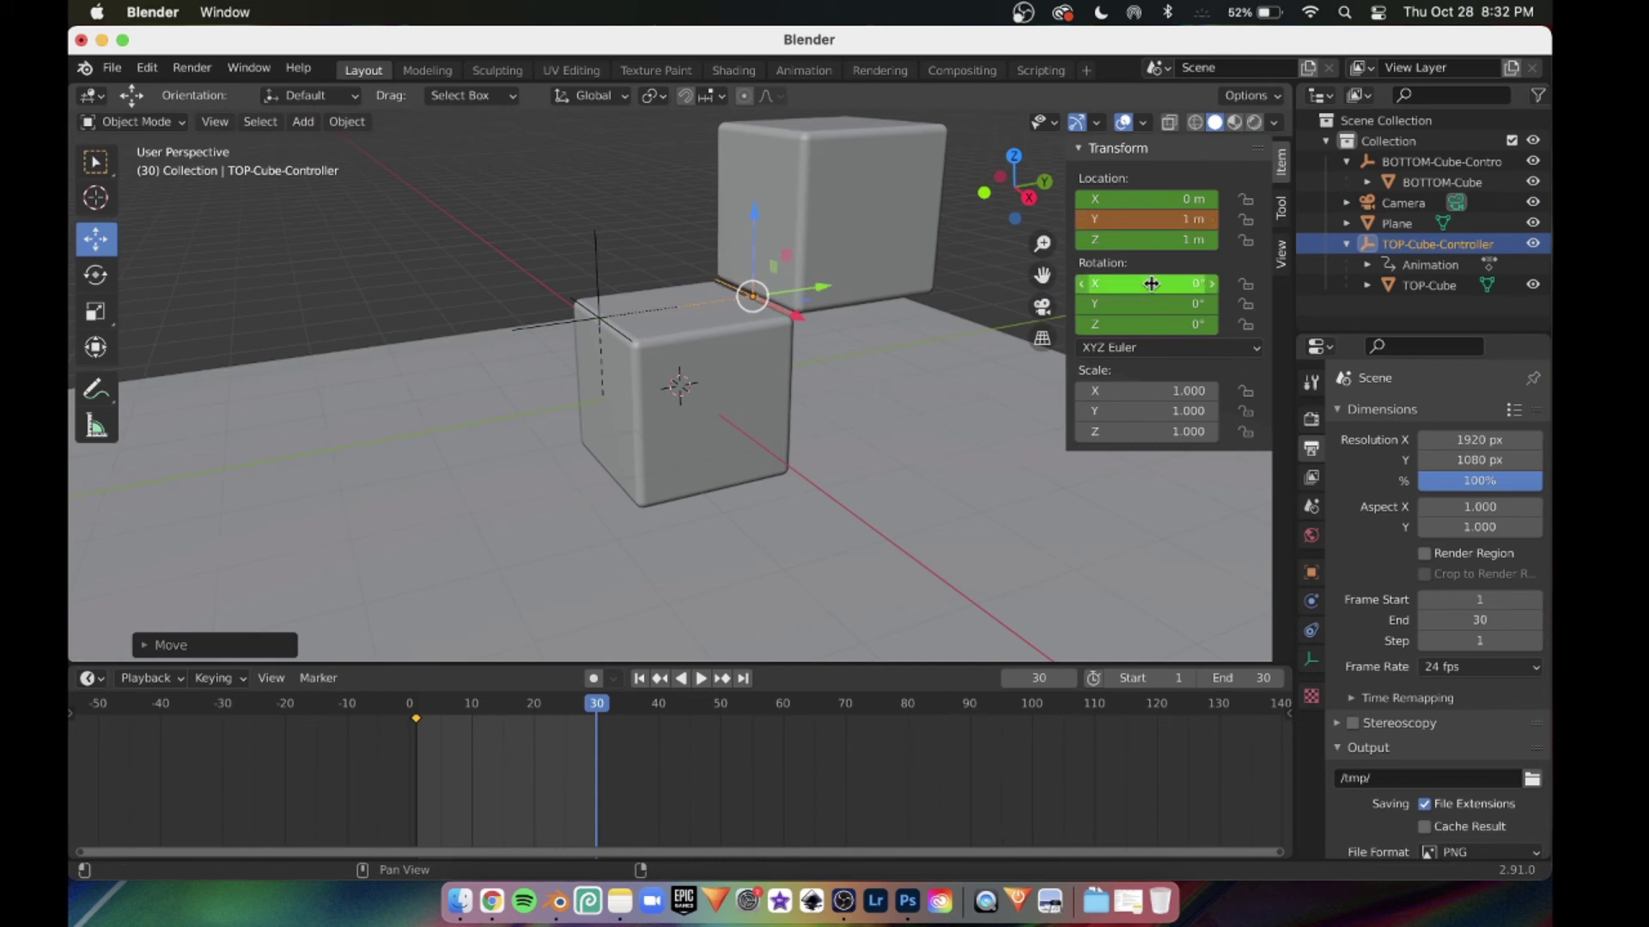
Set TOP-Cube-Controller's X rotation to 90° and insert a Location & Rotation keyframe at frame 30.
{"action": "left_click_drag", "start_coordinate": [1152, 283], "coordinate": [1204, 283]}
{"action": "type", "text": "90"}
{"action": "key", "text": "Return"}
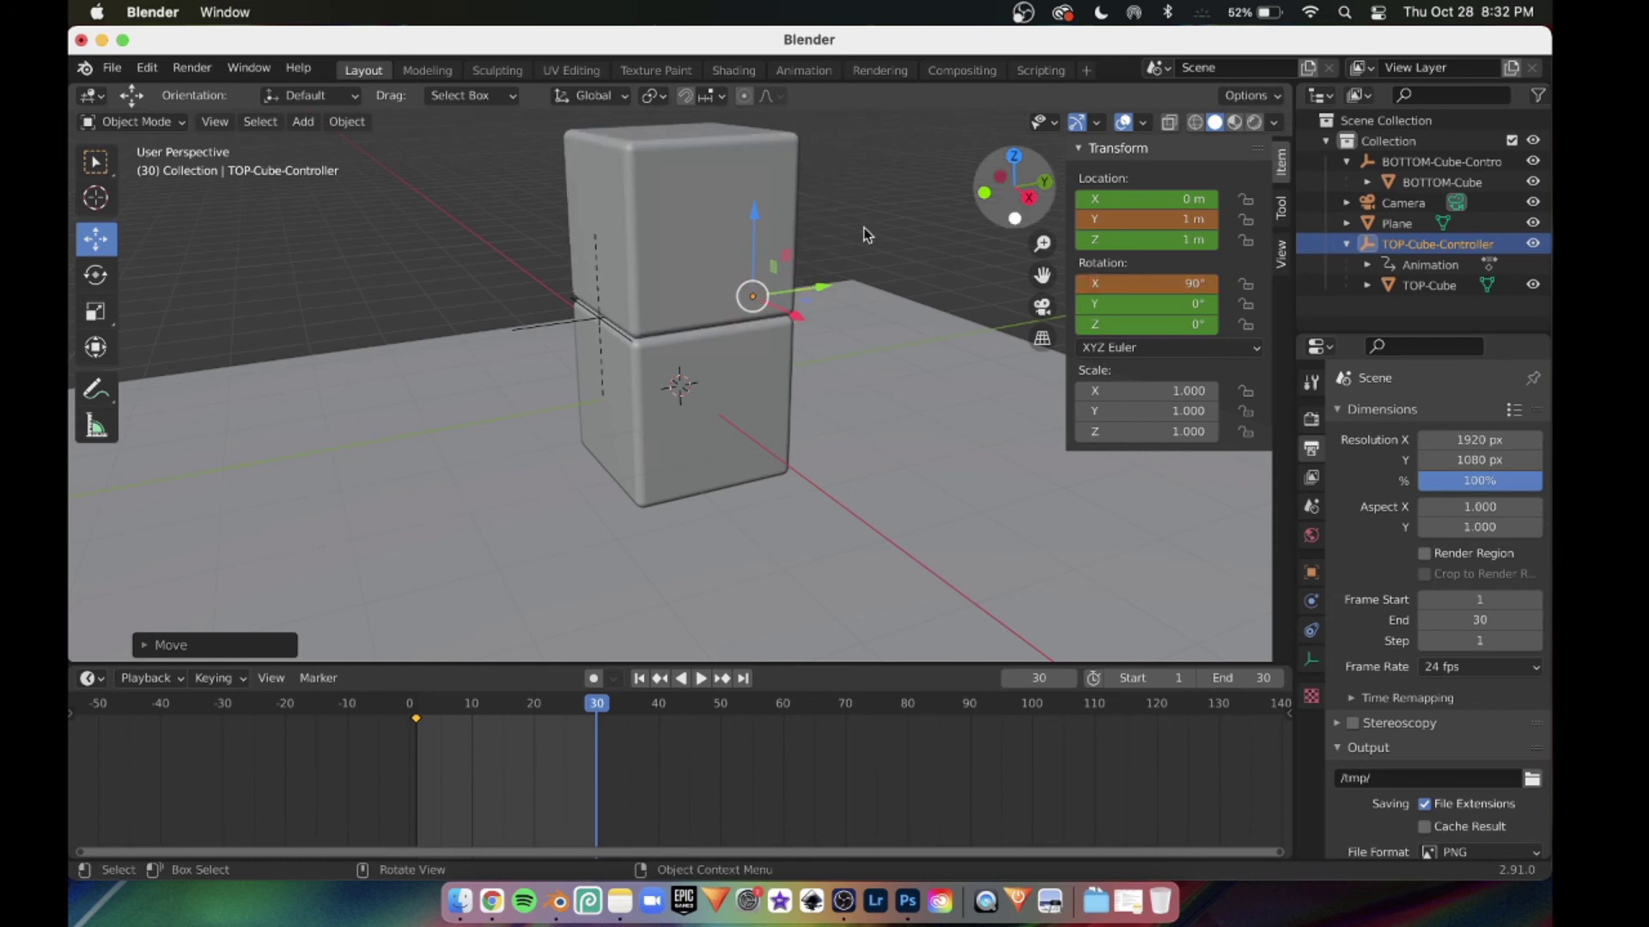
{"action": "key", "text": "i"}
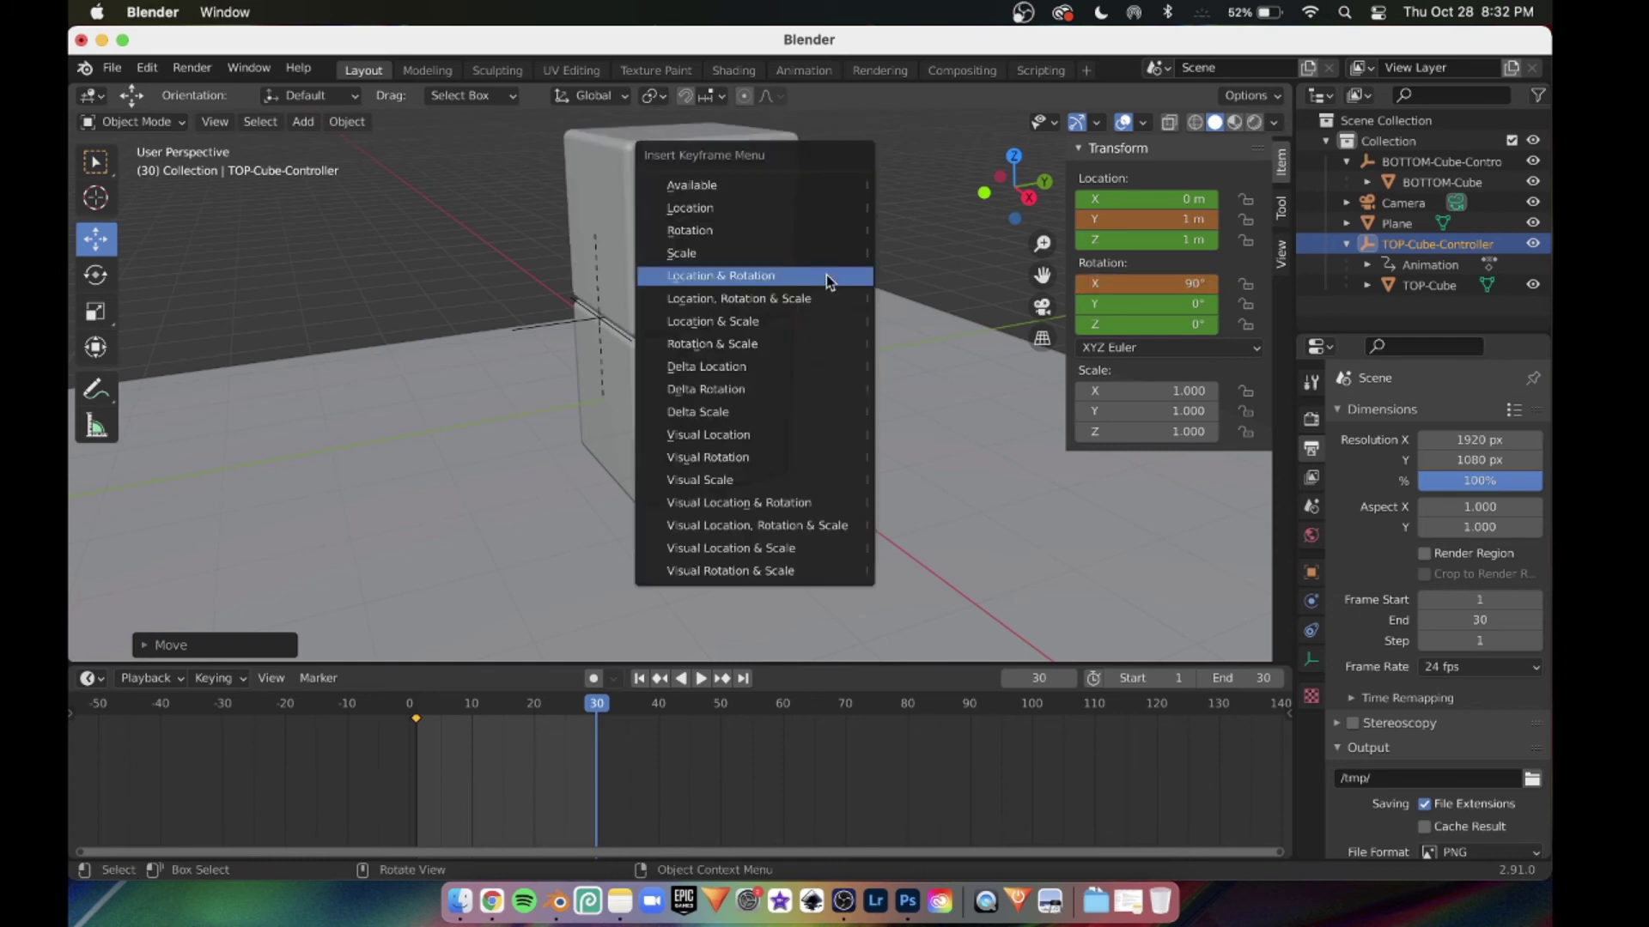
{"action": "left_click", "coordinate": [826, 275]}
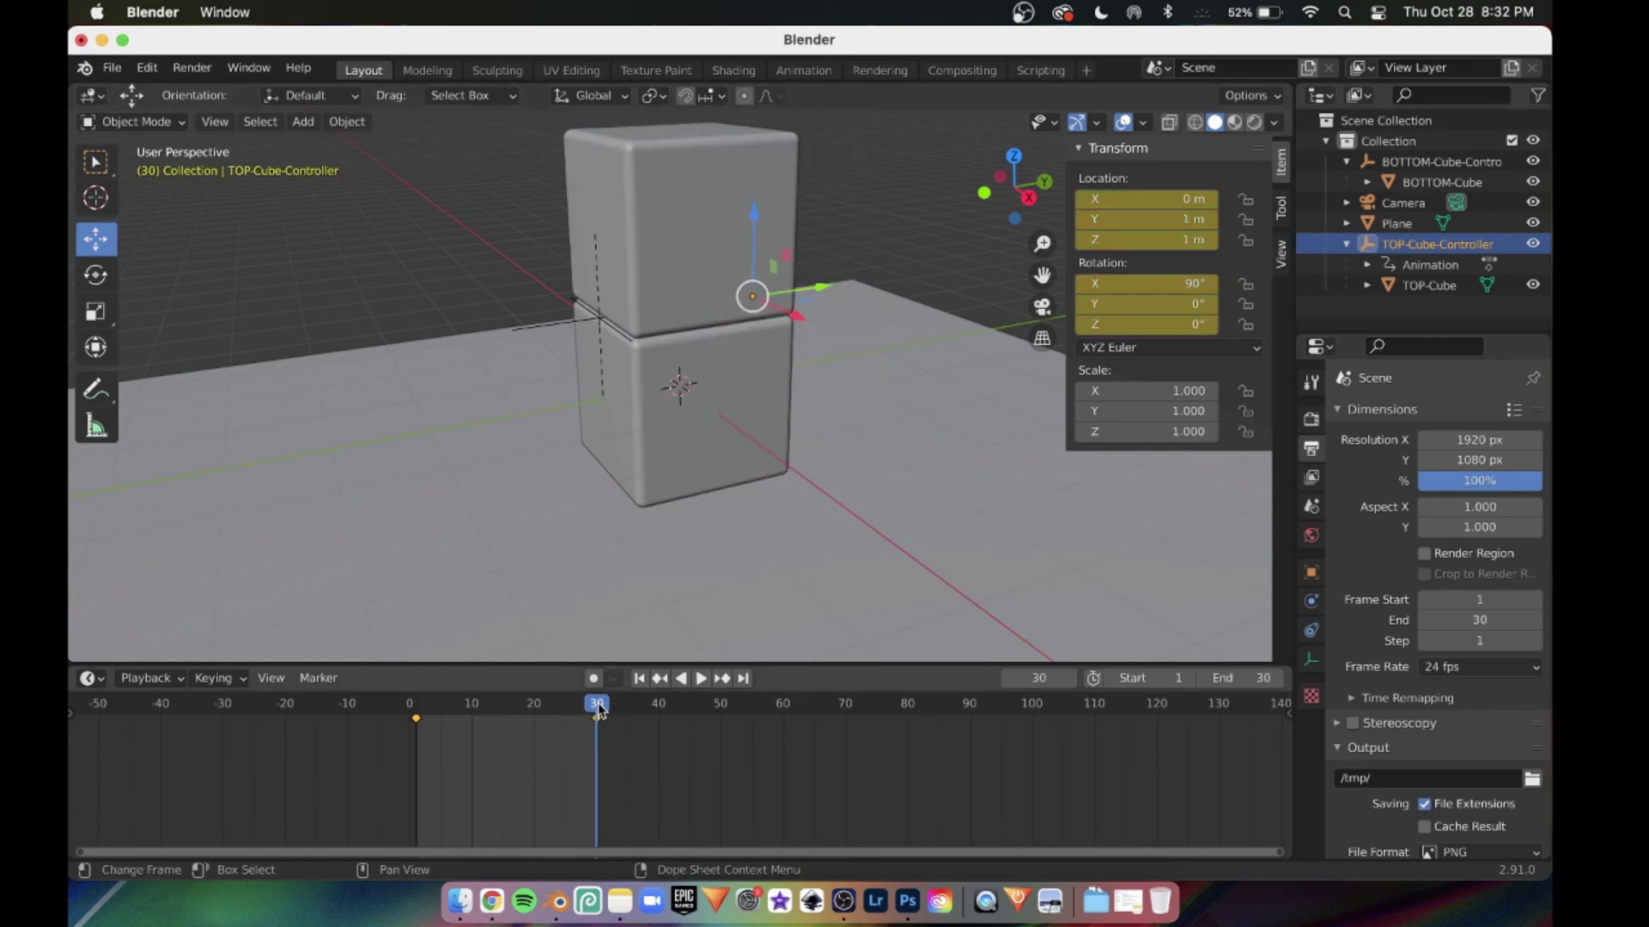
Scrub back through the timeline to review the top cube's rolling motion around frame 16.
{"action": "left_click_drag", "start_coordinate": [599, 706], "coordinate": [509, 707]}
{"action": "mouse_move", "coordinate": [681, 496]}
{"action": "middle_mouse_down"}
{"action": "mouse_move", "coordinate": [738, 517]}
{"action": "mouse_move", "coordinate": [713, 492]}
{"action": "middle_mouse_up"}
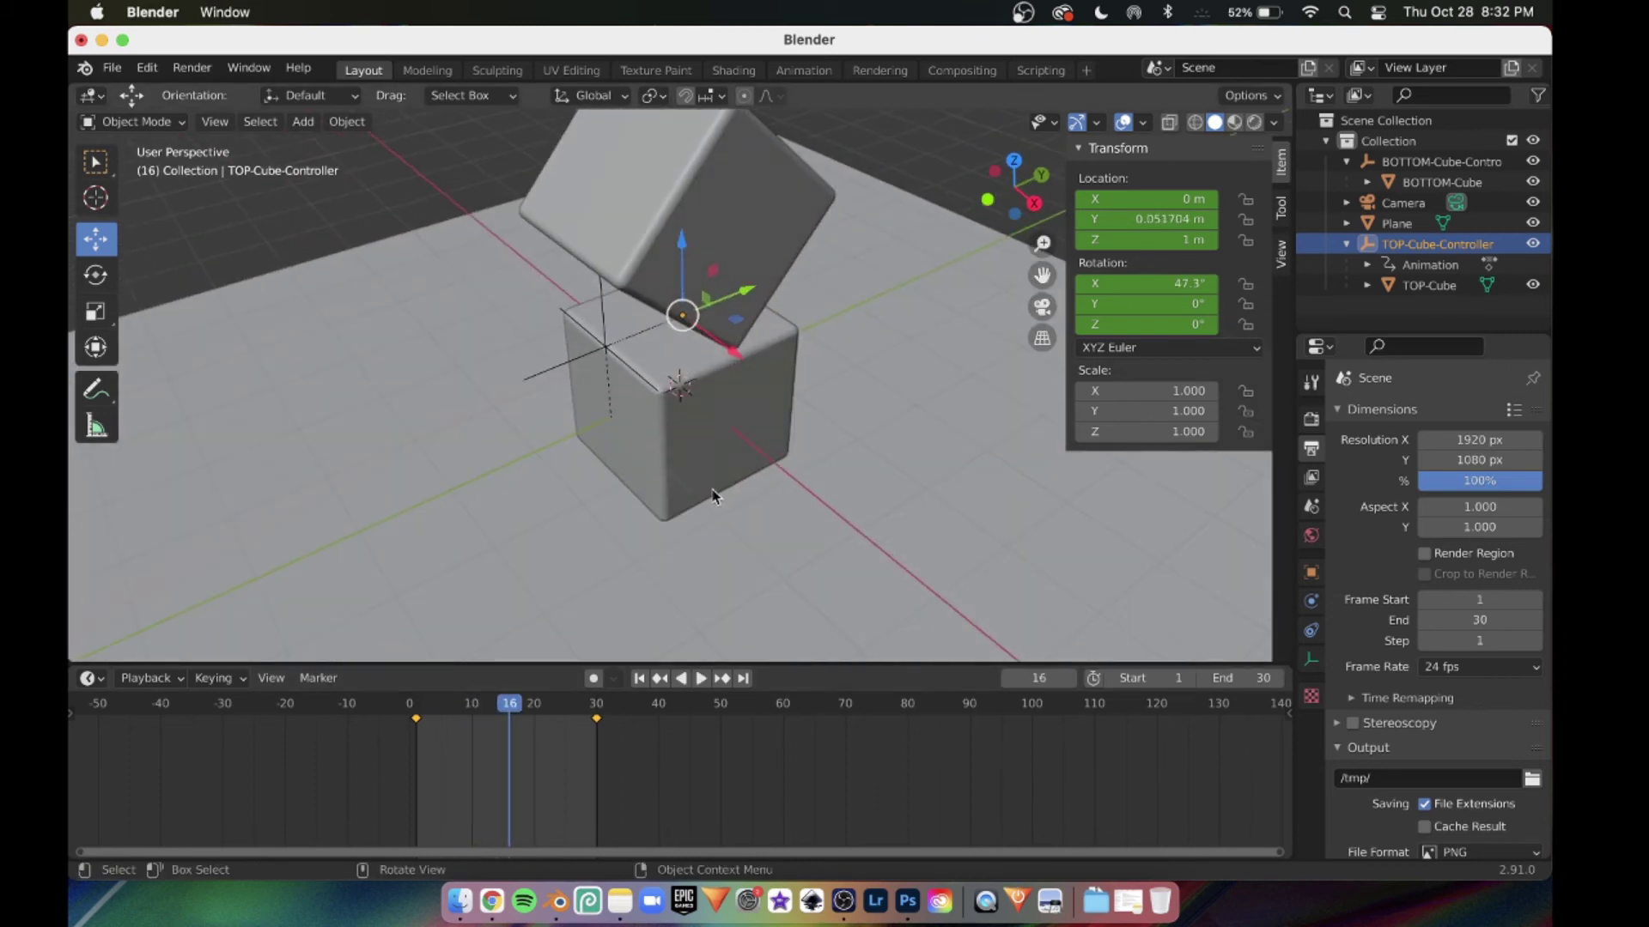
{"action": "scroll", "coordinate": [717, 495], "scroll_direction": "down", "scroll_amount": 3}
{"action": "mouse_move", "coordinate": [723, 382]}
{"action": "middle_mouse_down", "text": "shift"}
{"action": "mouse_move", "coordinate": [728, 443]}
{"action": "mouse_move", "coordinate": [720, 395]}
{"action": "middle_mouse_up", "text": "shift"}
Return to frame 1 and insert a Location & Rotation keyframe for BOTTOM-Cube-Controller.
{"action": "left_click_drag", "start_coordinate": [476, 706], "coordinate": [415, 704]}
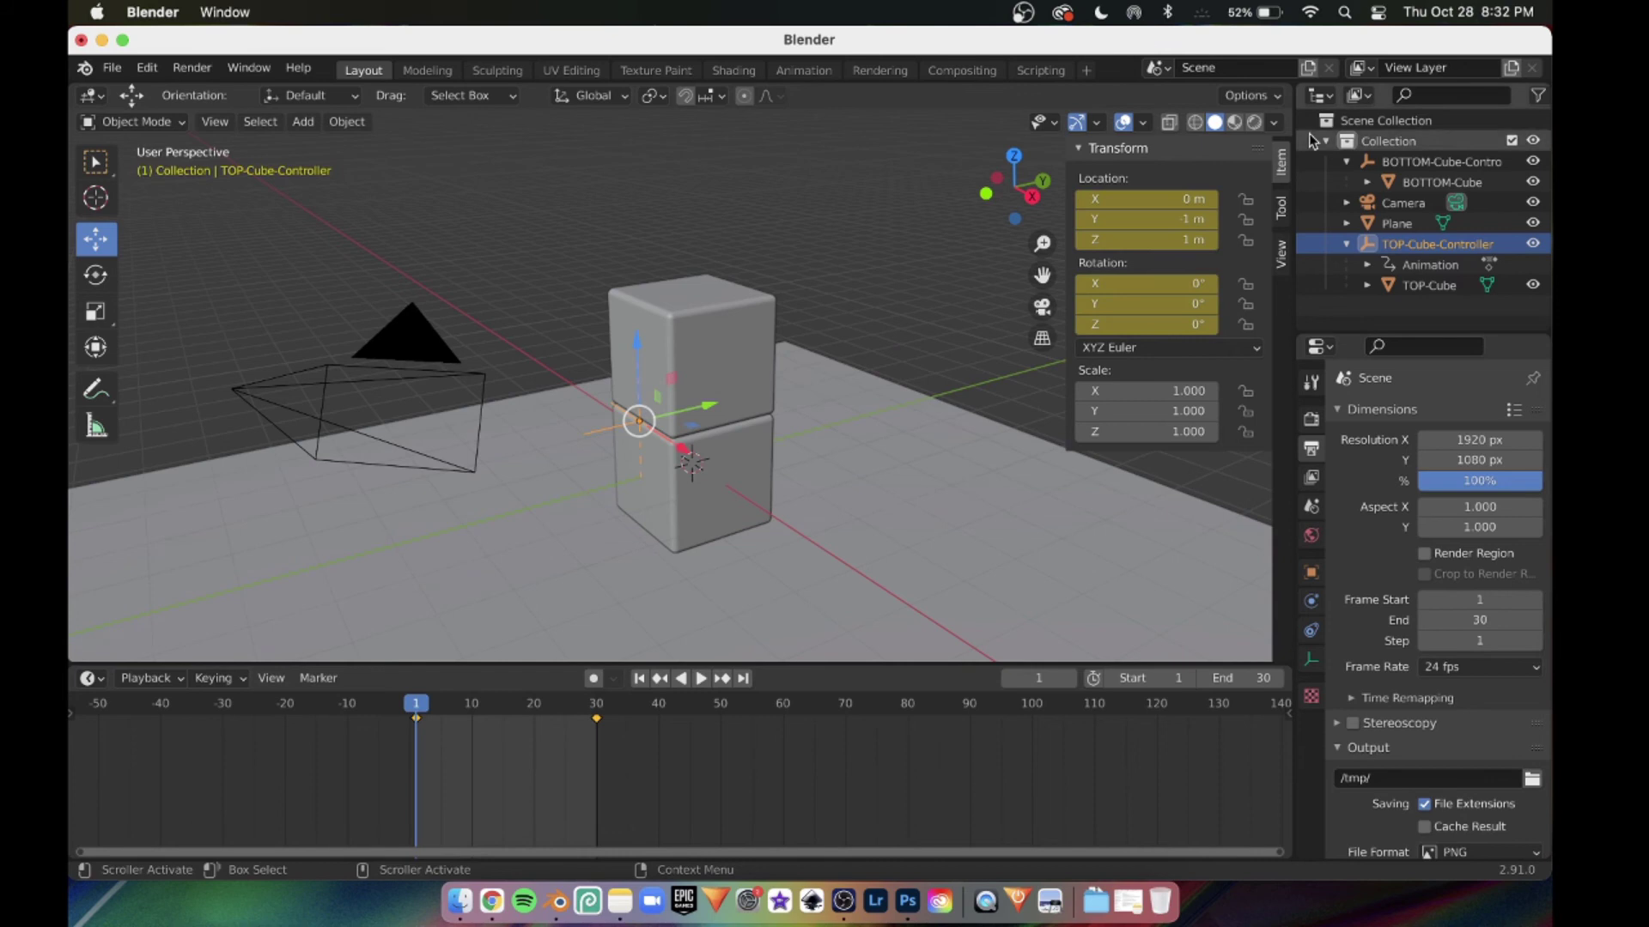
{"action": "left_click", "coordinate": [1425, 161]}
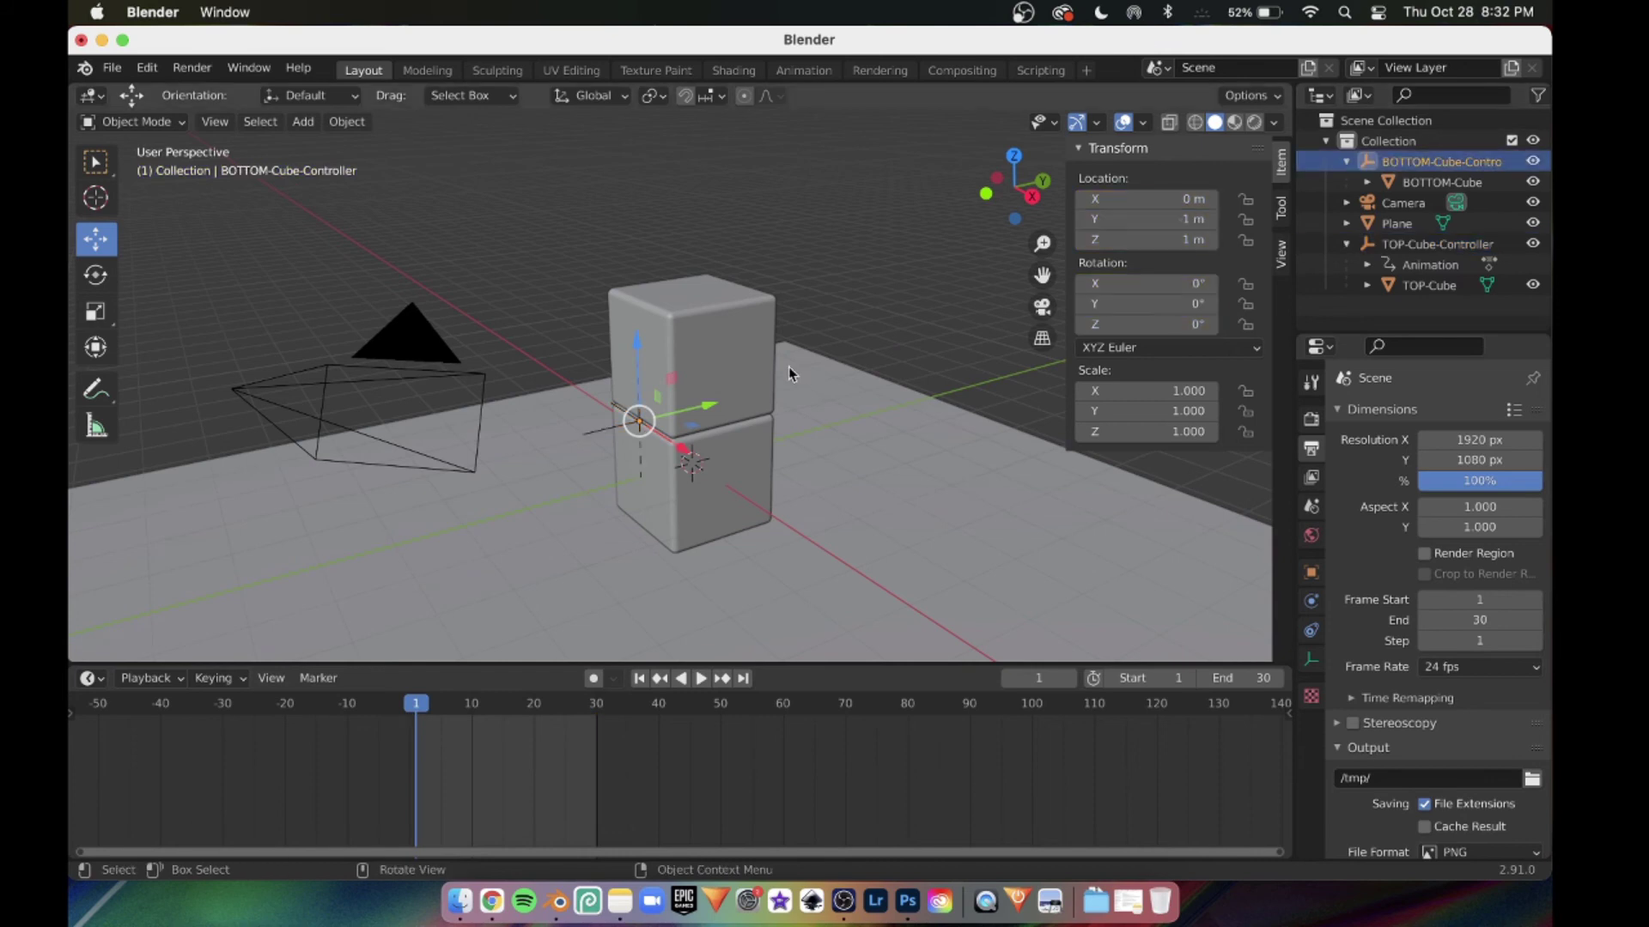
{"action": "key", "text": "i"}
{"action": "left_click", "coordinate": [669, 438]}
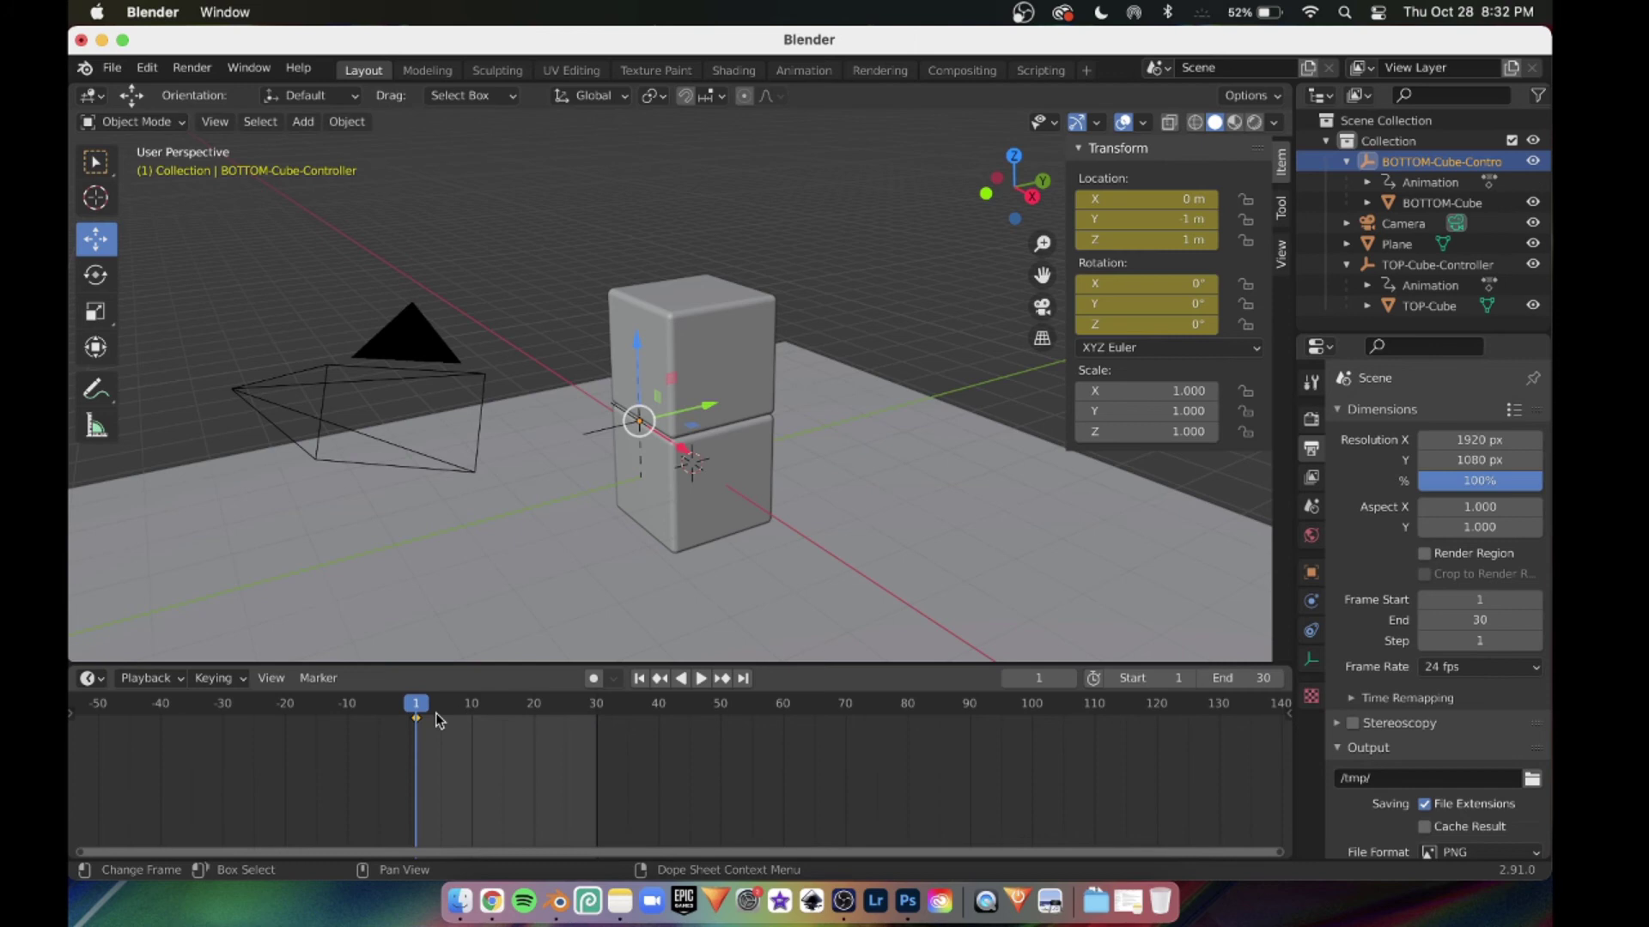
Keyframe BOTTOM-Cube-Controller's Location & Rotation at frame 30 with a Y location of 1 m and an X rotation of -90°.
{"action": "left_click_drag", "start_coordinate": [416, 708], "coordinate": [586, 714]}
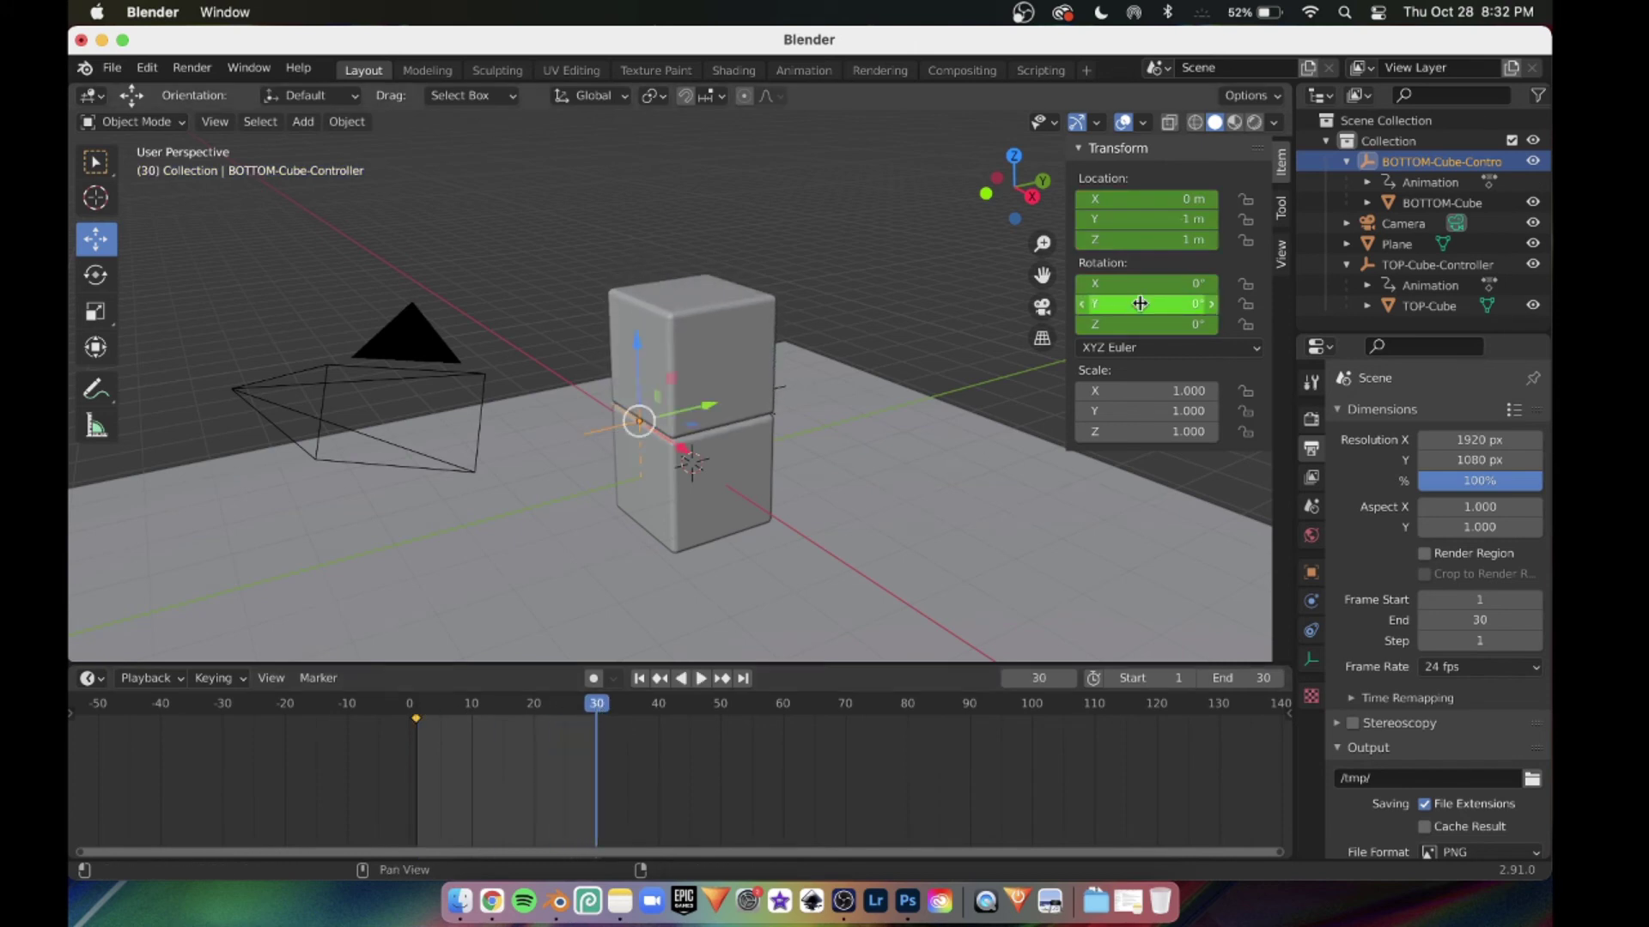
{"action": "left_click_drag", "start_coordinate": [671, 423], "coordinate": [815, 391]}
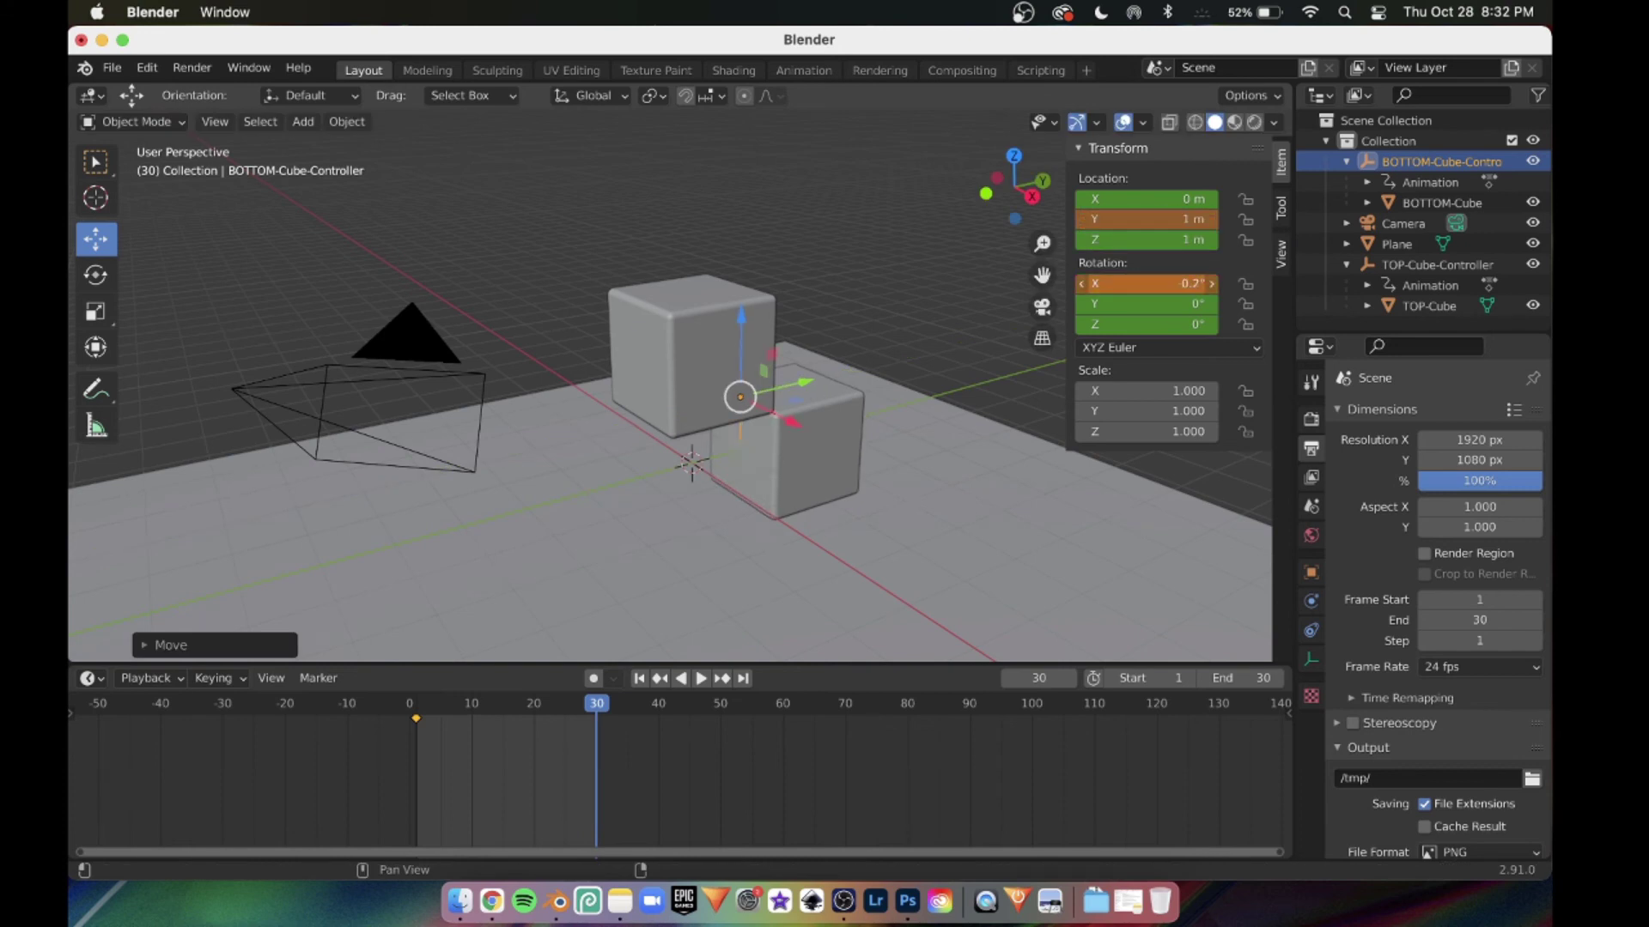
{"action": "left_click_drag", "start_coordinate": [1146, 284], "coordinate": [1090, 285]}
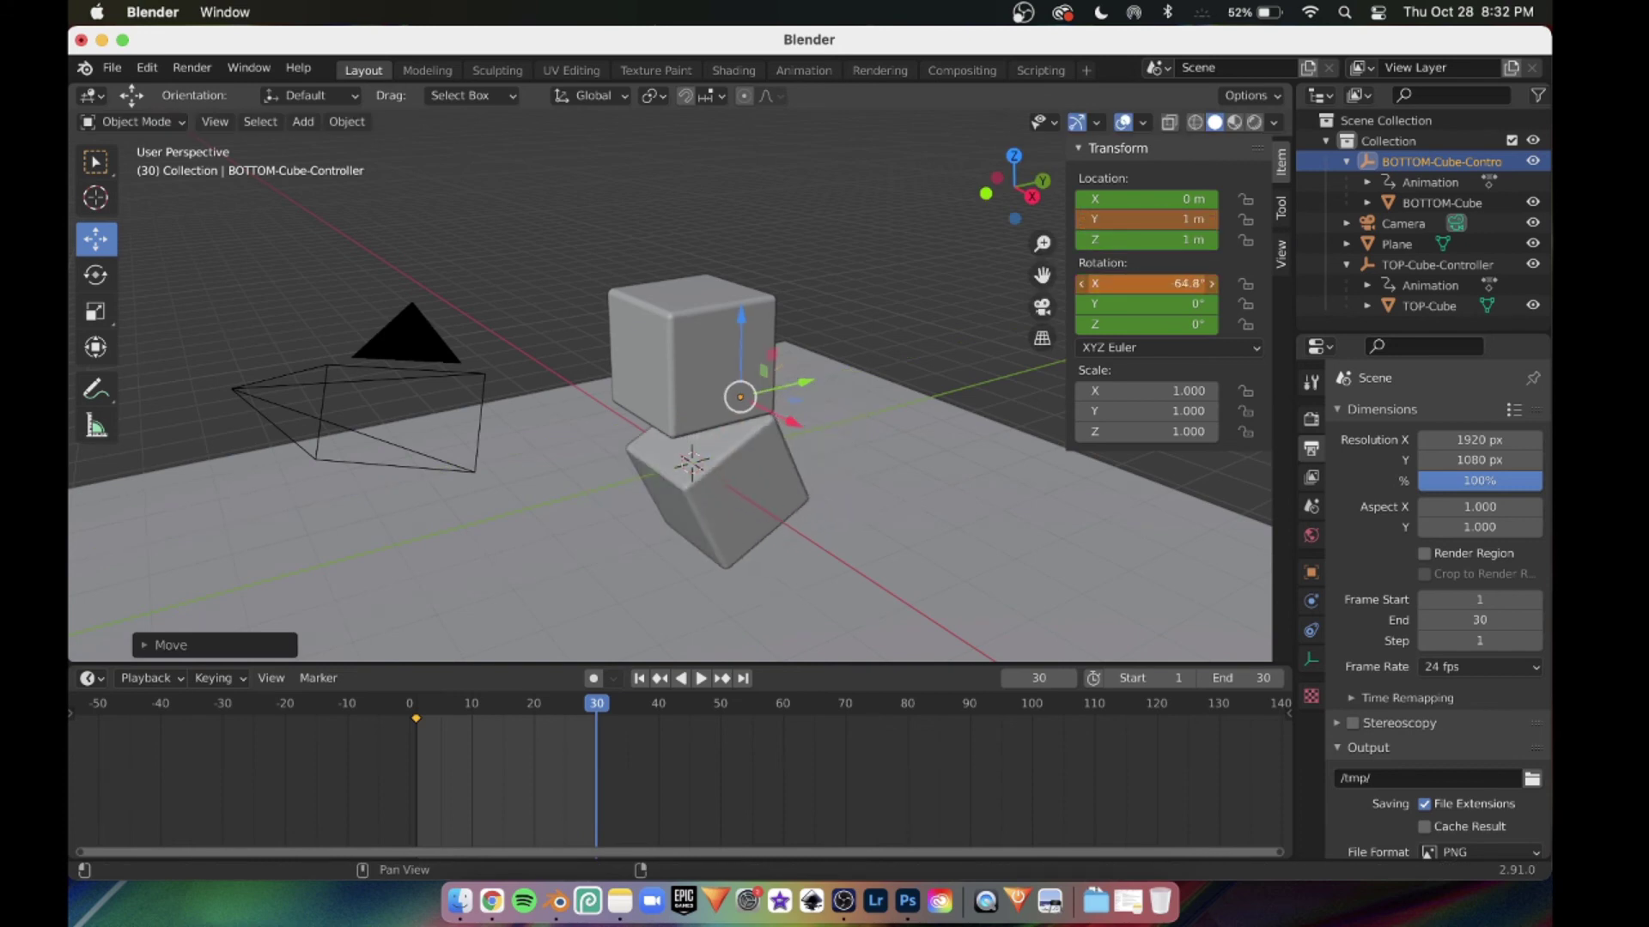
{"action": "type", "text": "90"}
{"action": "key", "text": "Return"}
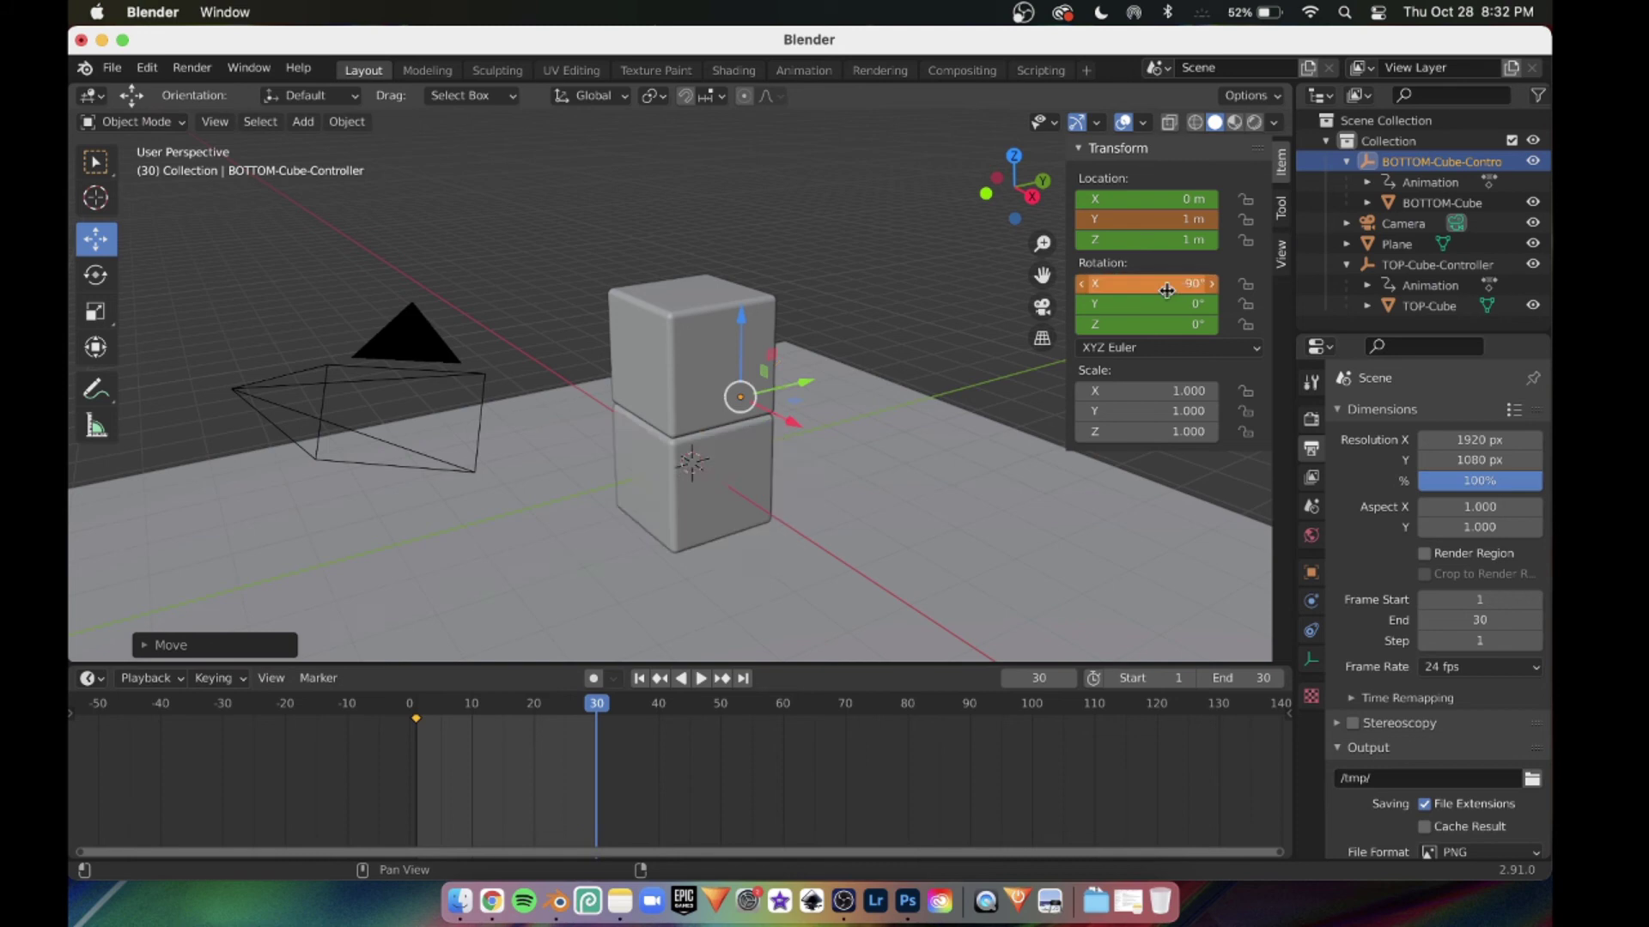
{"action": "key", "text": "i"}
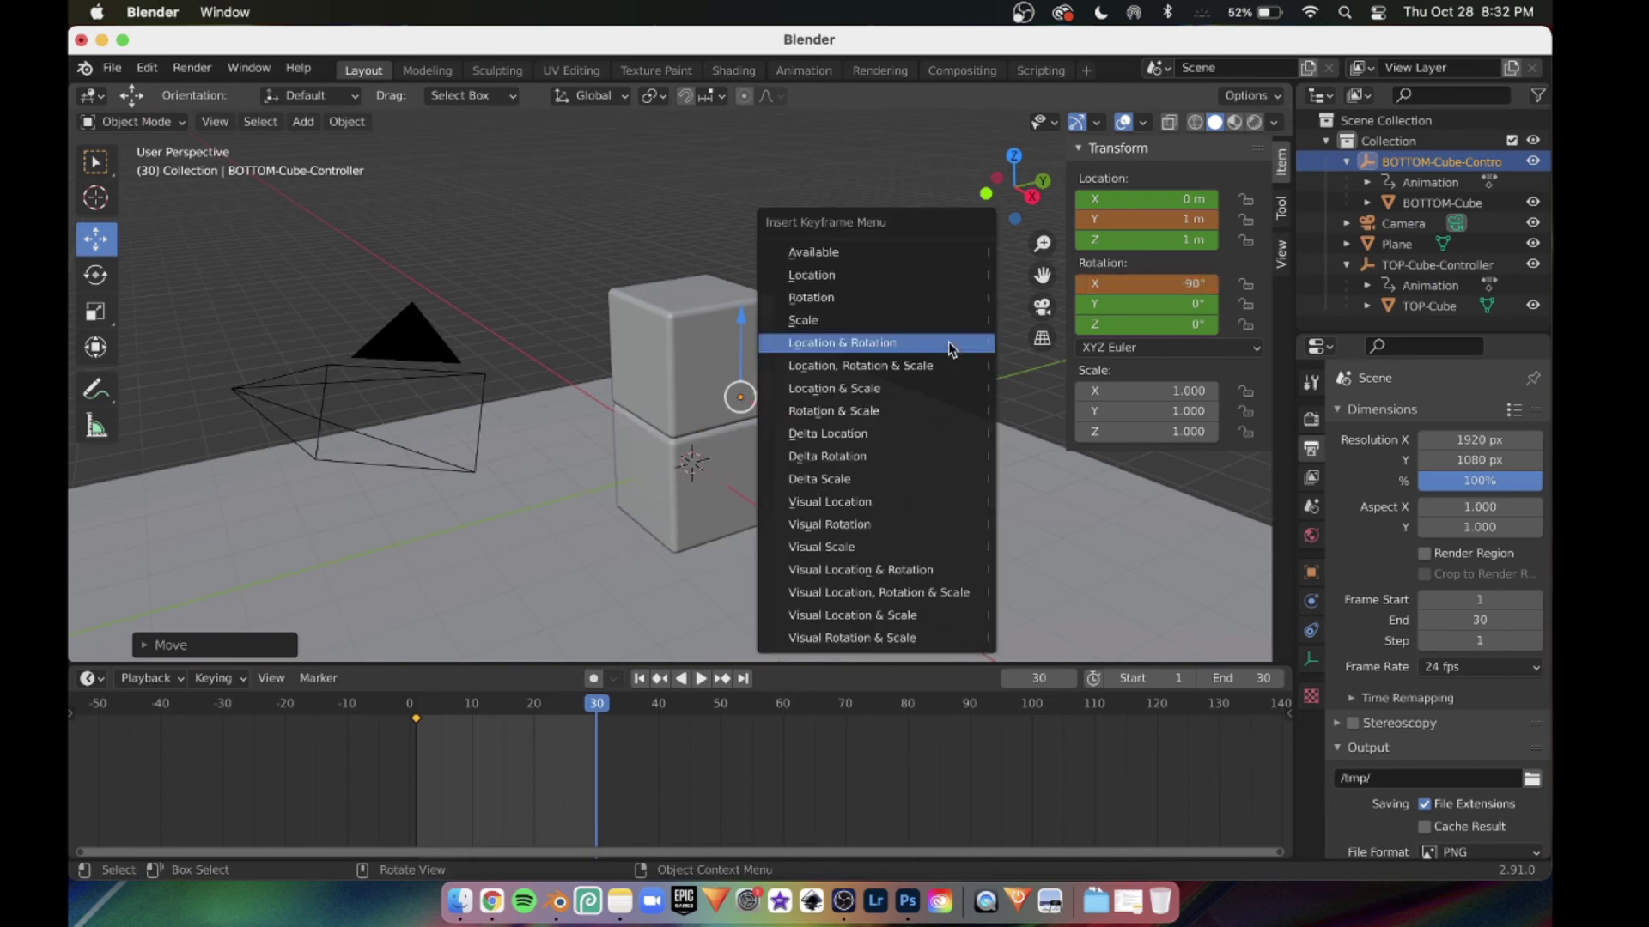
{"action": "left_click", "coordinate": [951, 348]}
Play the animation back from frame 1 and review how both stacked cubes roll from different viewing angles.
{"action": "middle_click_drag", "start_coordinate": [861, 361], "coordinate": [812, 455]}
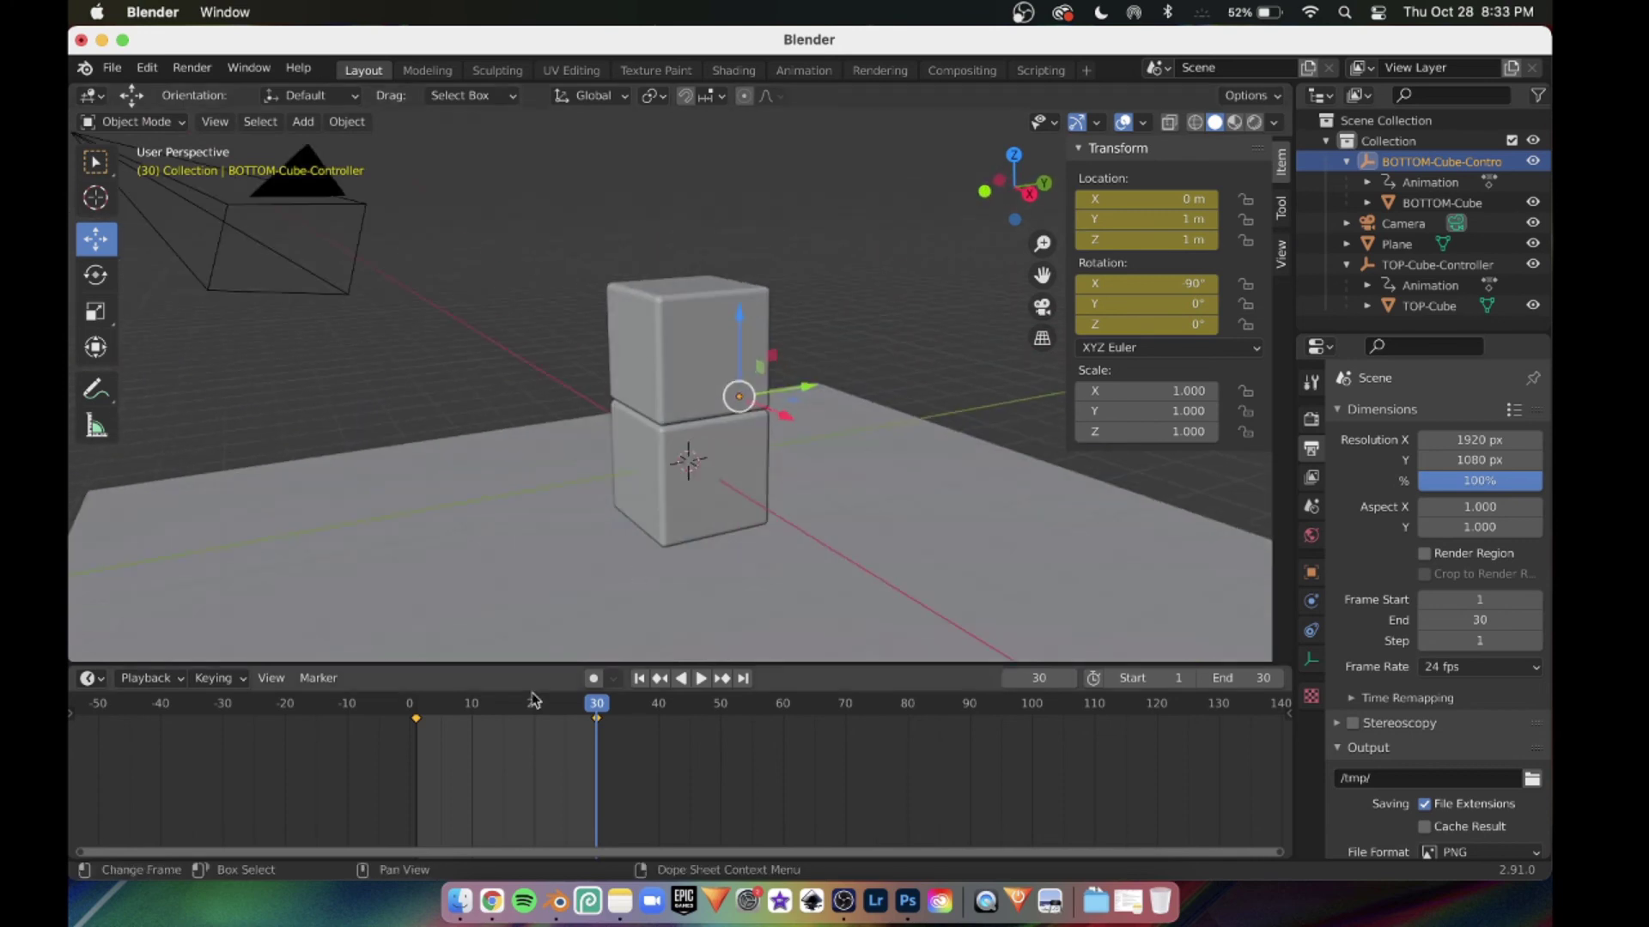
{"action": "left_click_drag", "start_coordinate": [595, 706], "coordinate": [423, 704]}
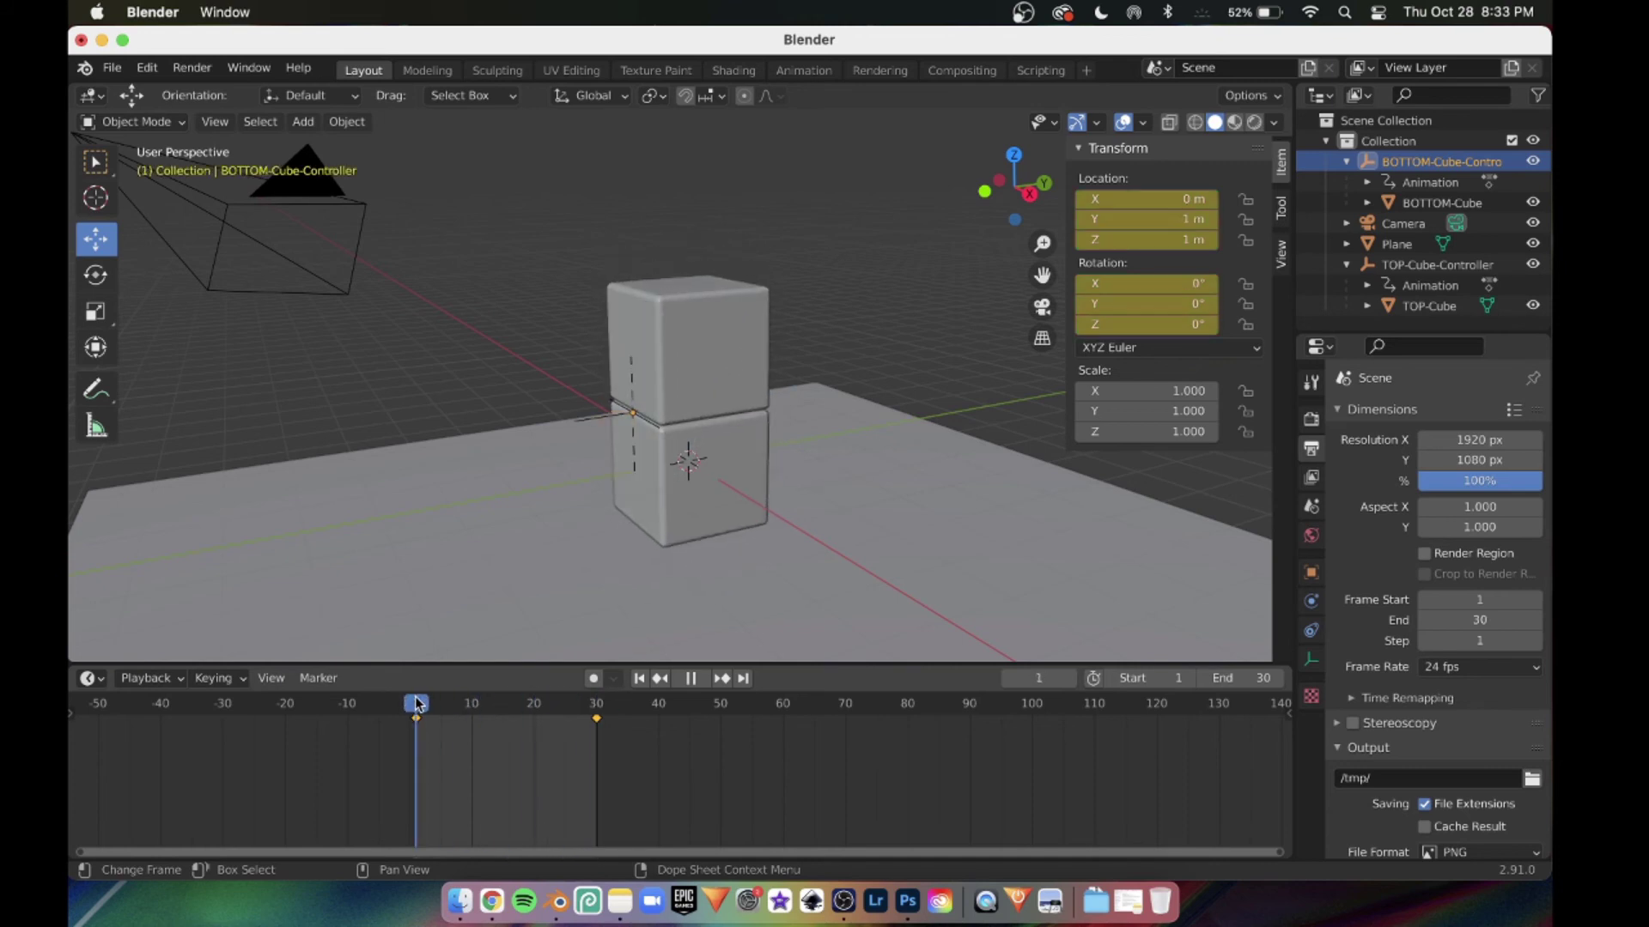
{"action": "key", "text": "space"}
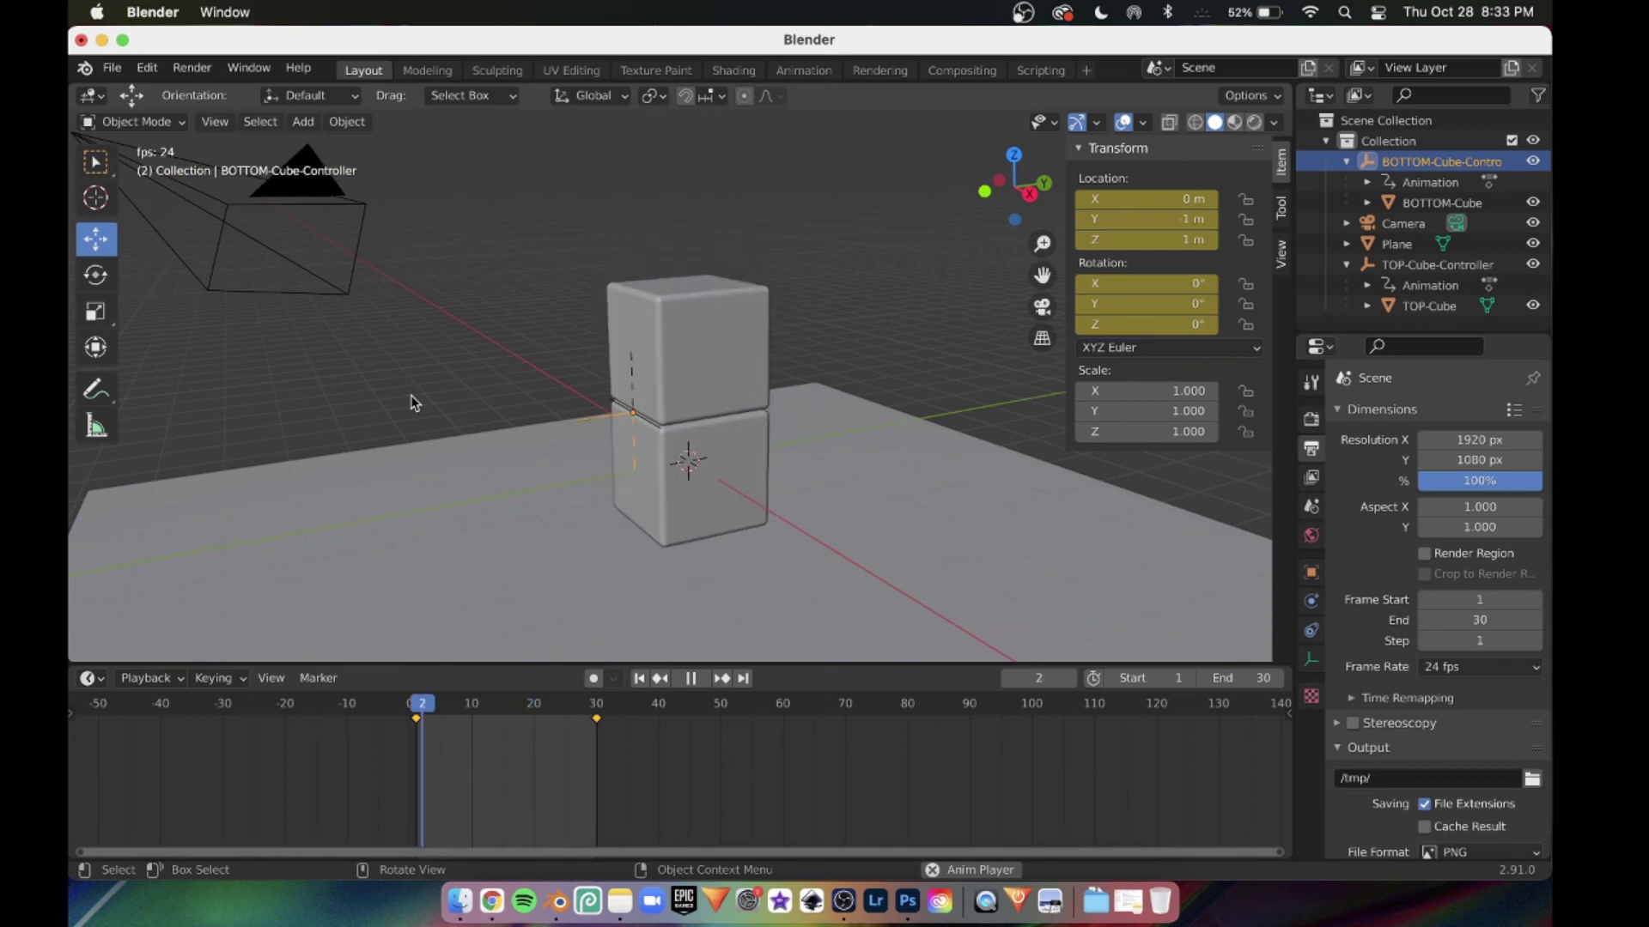
{"action": "mouse_move", "coordinate": [408, 395]}
{"action": "middle_mouse_down"}
{"action": "mouse_move", "coordinate": [439, 421]}
{"action": "mouse_move", "coordinate": [423, 416]}
{"action": "middle_mouse_up"}
{"action": "key", "text": "space"}
{"action": "key", "text": "space"}
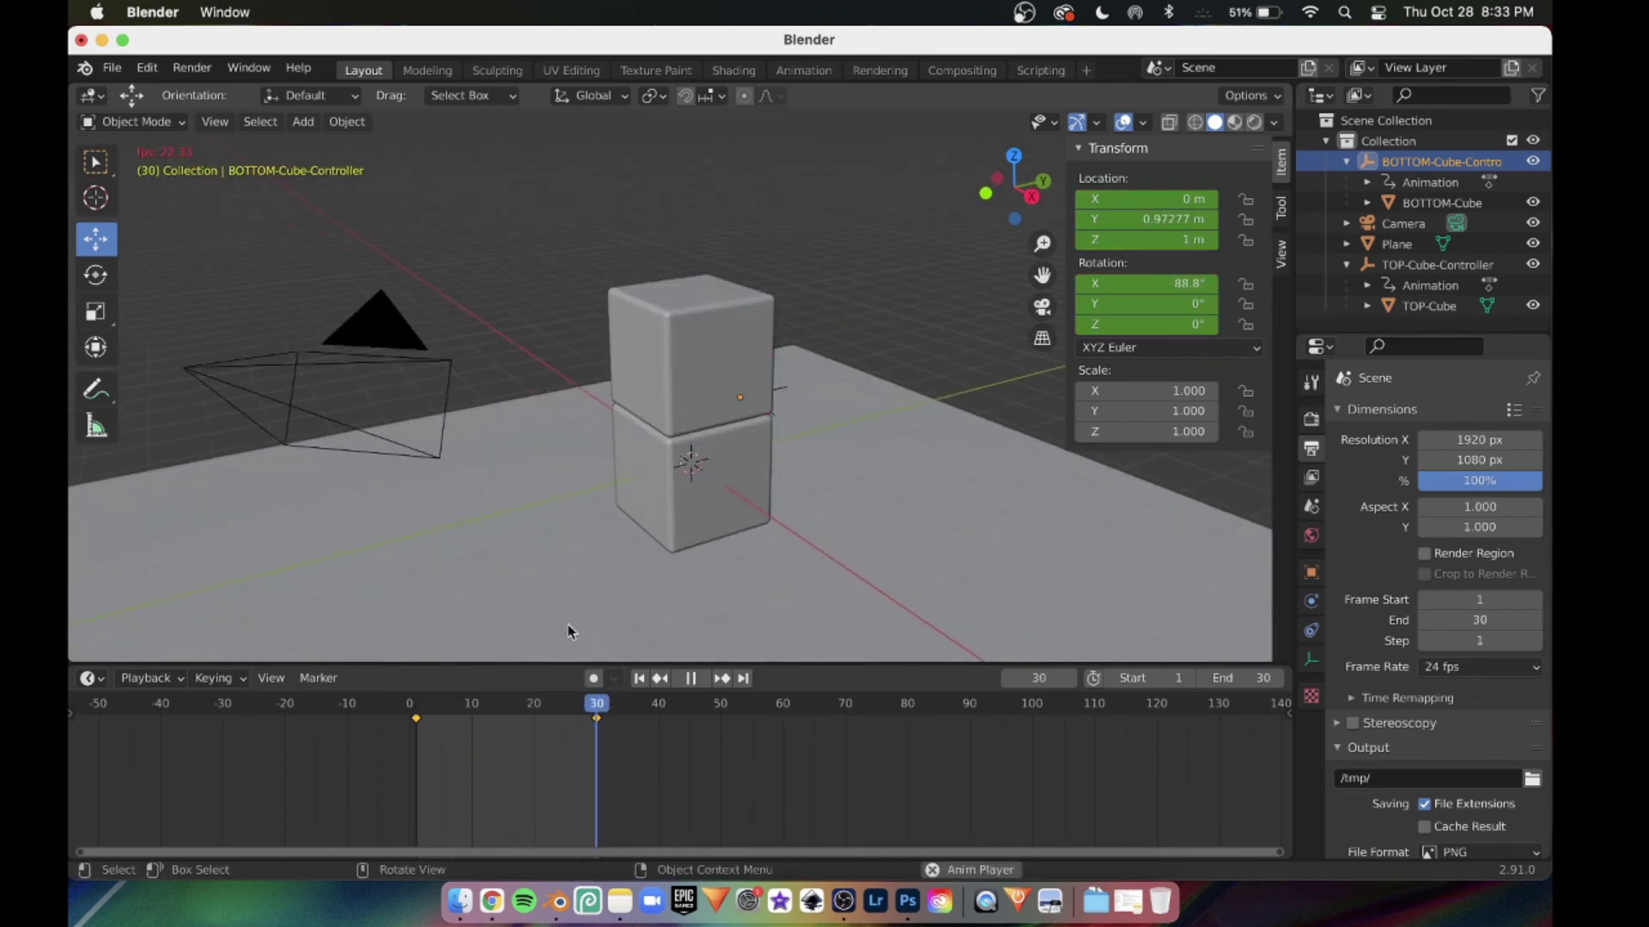
{"action": "mouse_move", "coordinate": [876, 273]}
{"action": "middle_mouse_down"}
{"action": "mouse_move", "coordinate": [656, 256]}
{"action": "mouse_move", "coordinate": [780, 250]}
{"action": "mouse_move", "coordinate": [858, 285]}
{"action": "middle_mouse_up"}
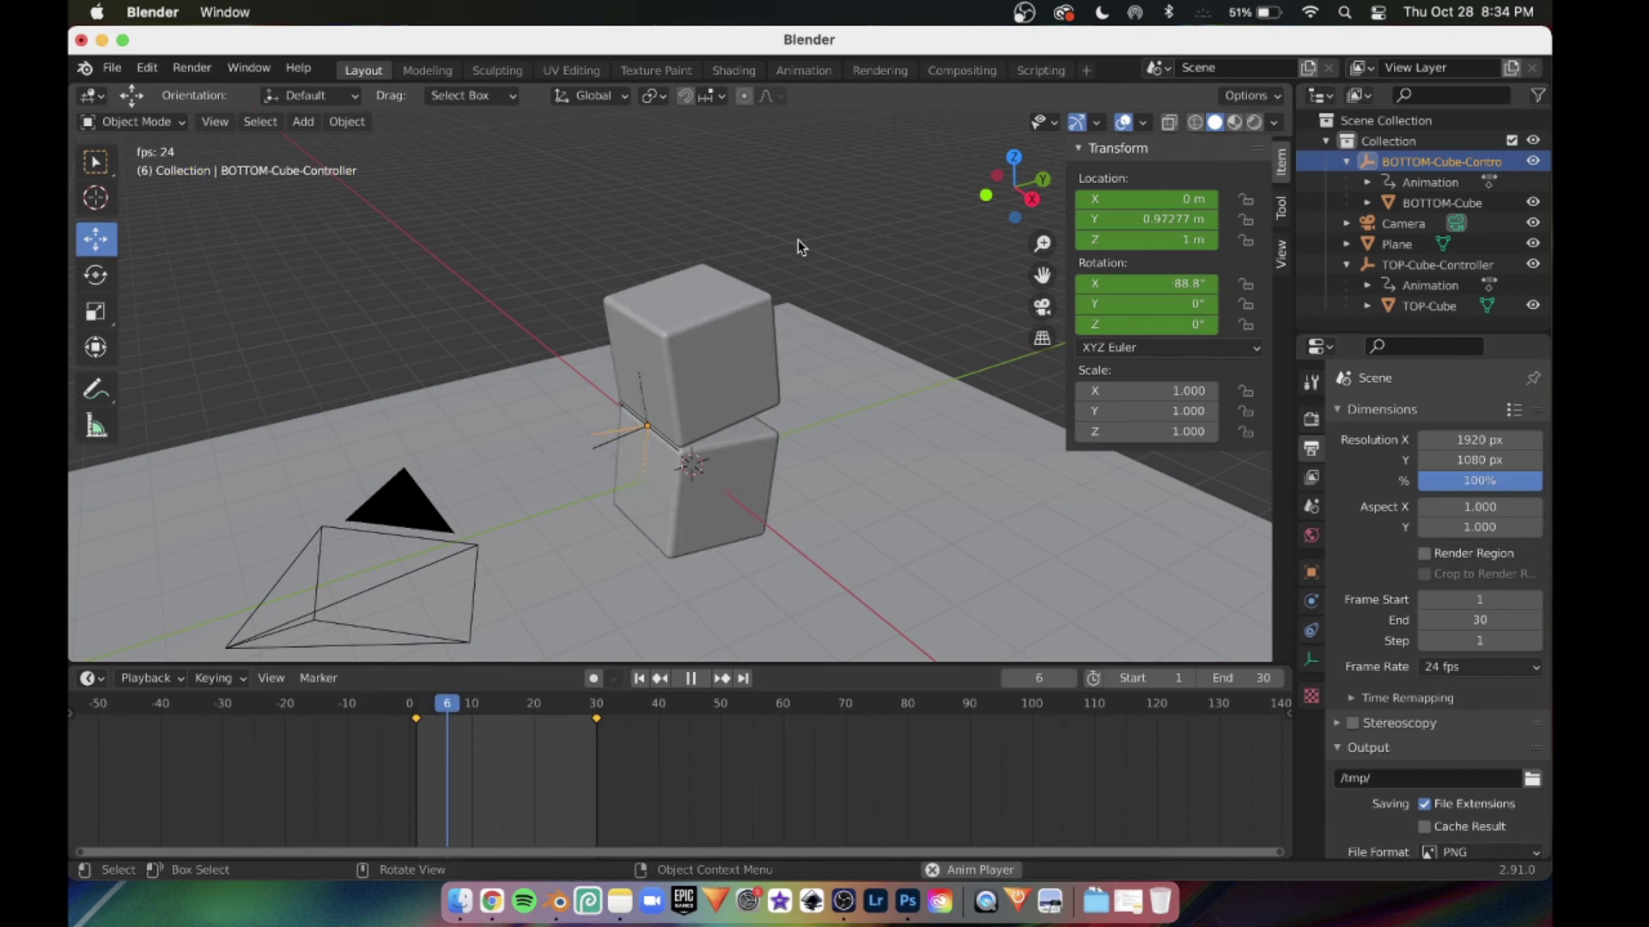
{"action": "key", "text": "space"}
{"action": "middle_click_drag", "start_coordinate": [862, 258], "coordinate": [824, 245]}
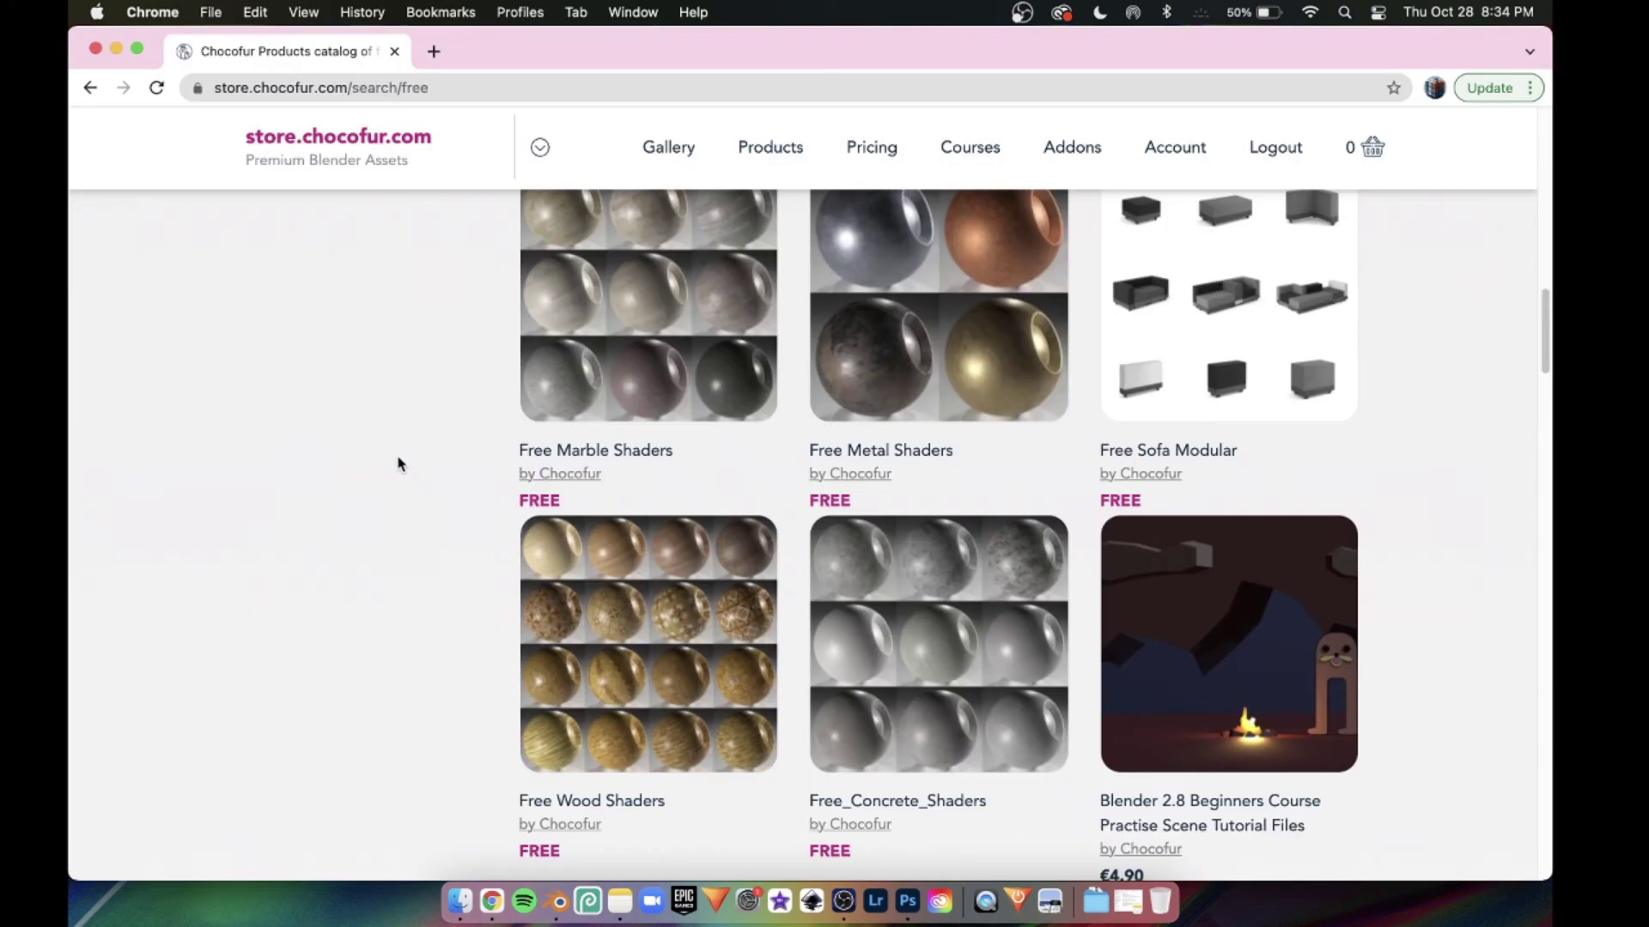
In Chrome, browse the free products in the Chocofur store, from the shader packs to the brick patterns.
{"action": "scroll", "coordinate": [402, 463], "scroll_direction": "up", "scroll_amount": 3}
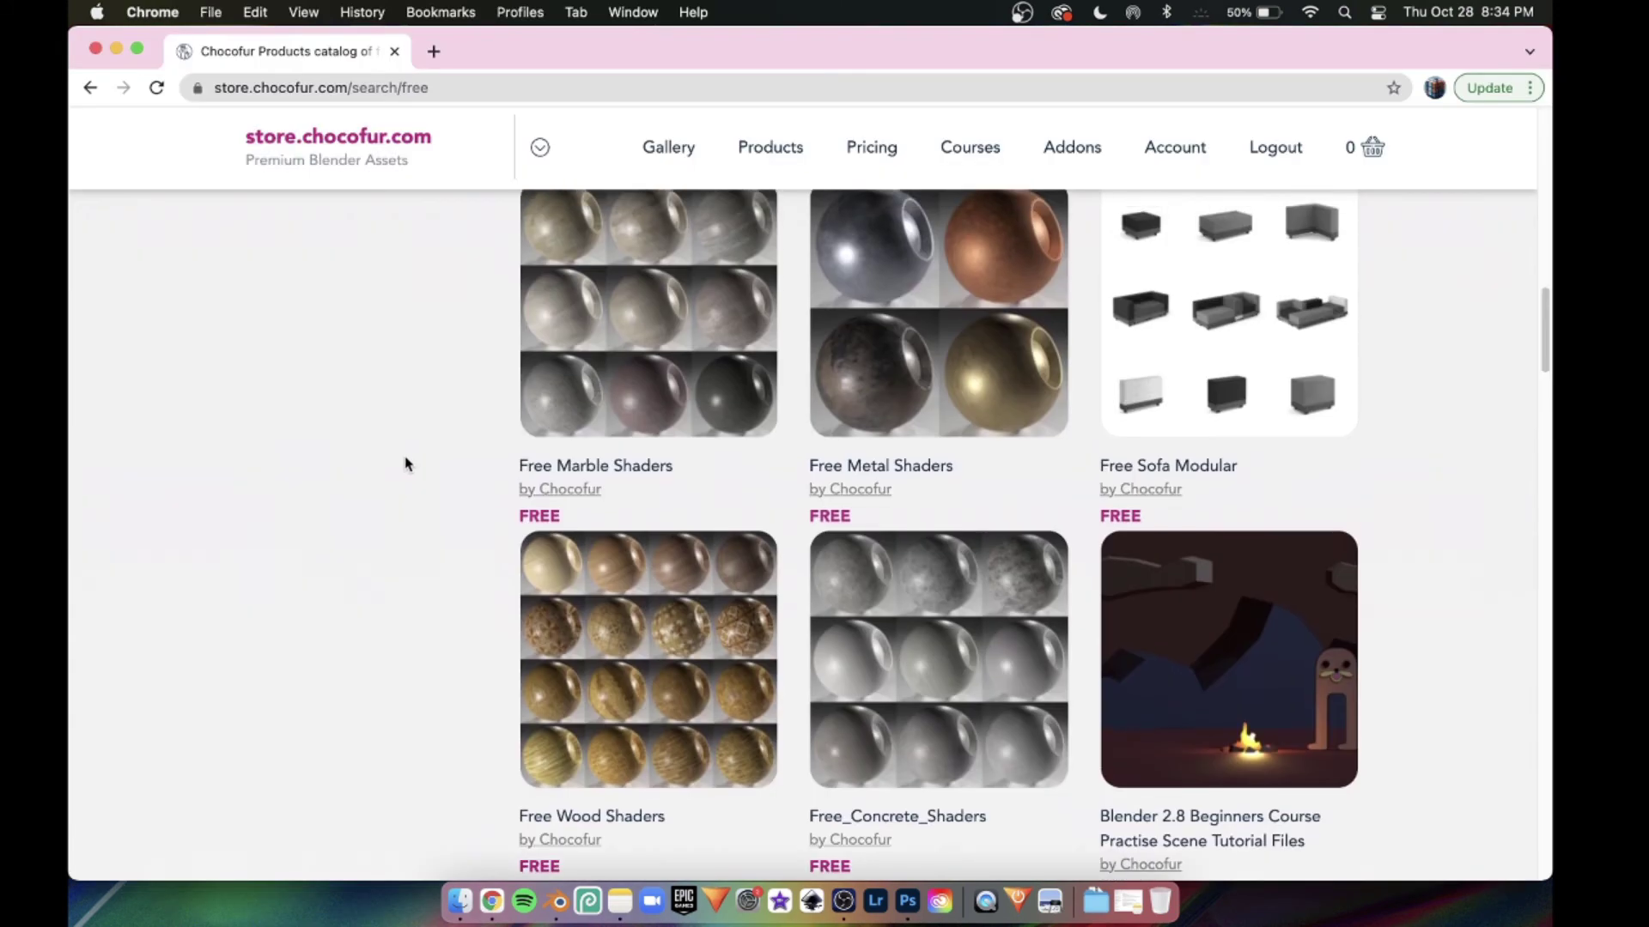
{"action": "scroll", "coordinate": [407, 464], "scroll_direction": "down", "scroll_amount": 8}
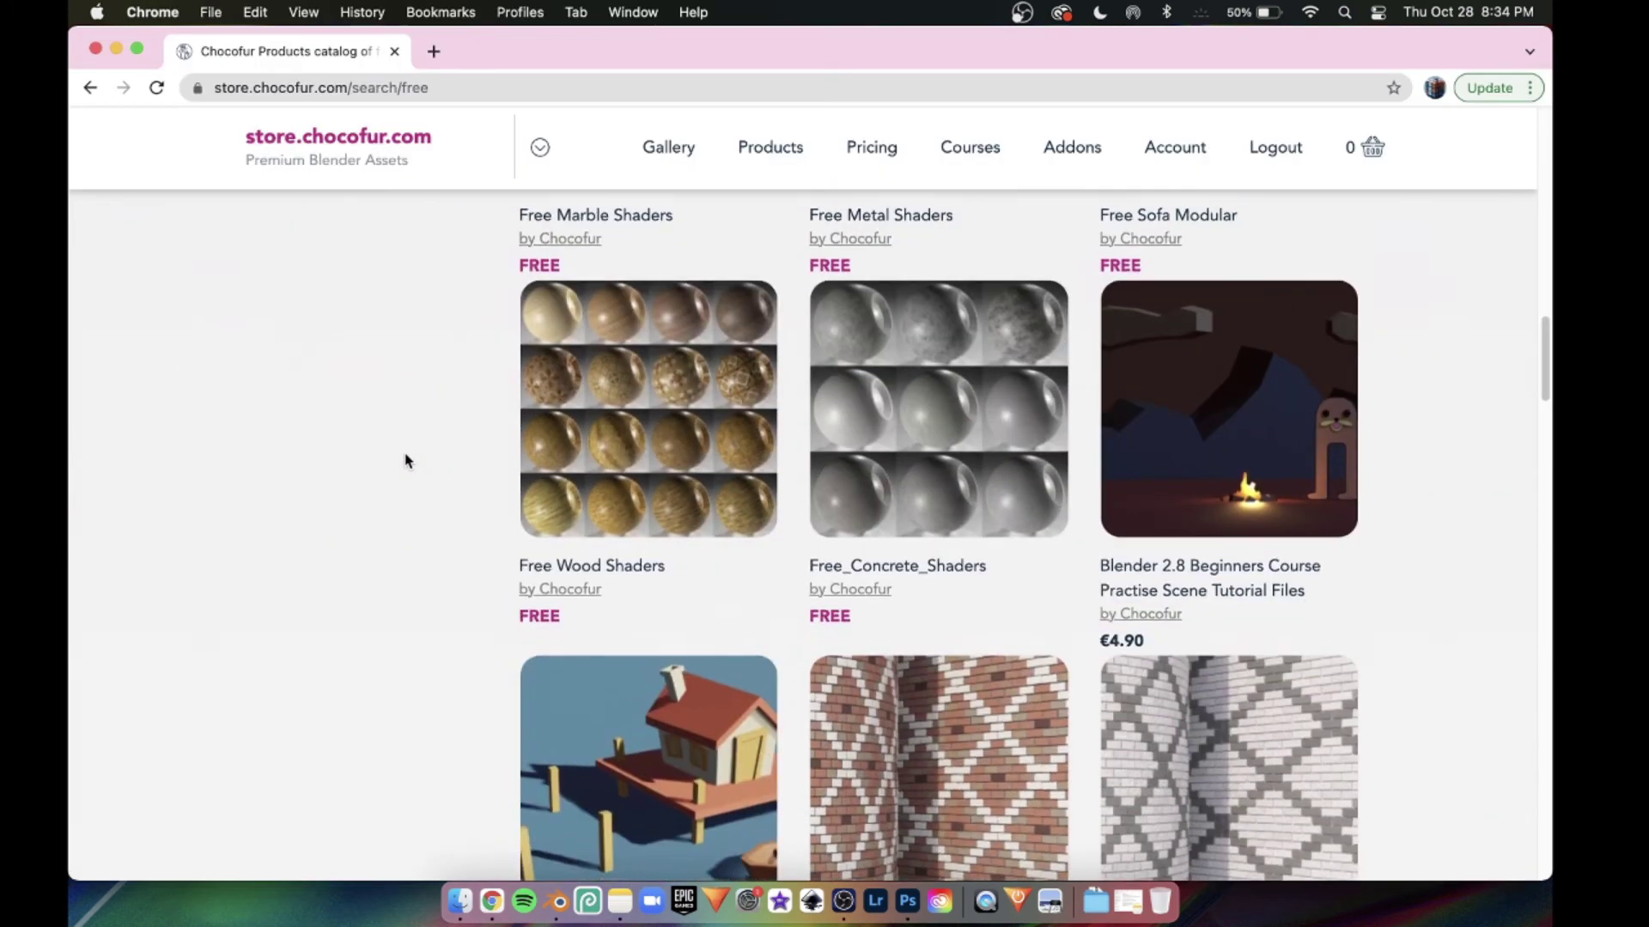
{"action": "scroll", "coordinate": [407, 462], "scroll_direction": "down", "scroll_amount": 9}
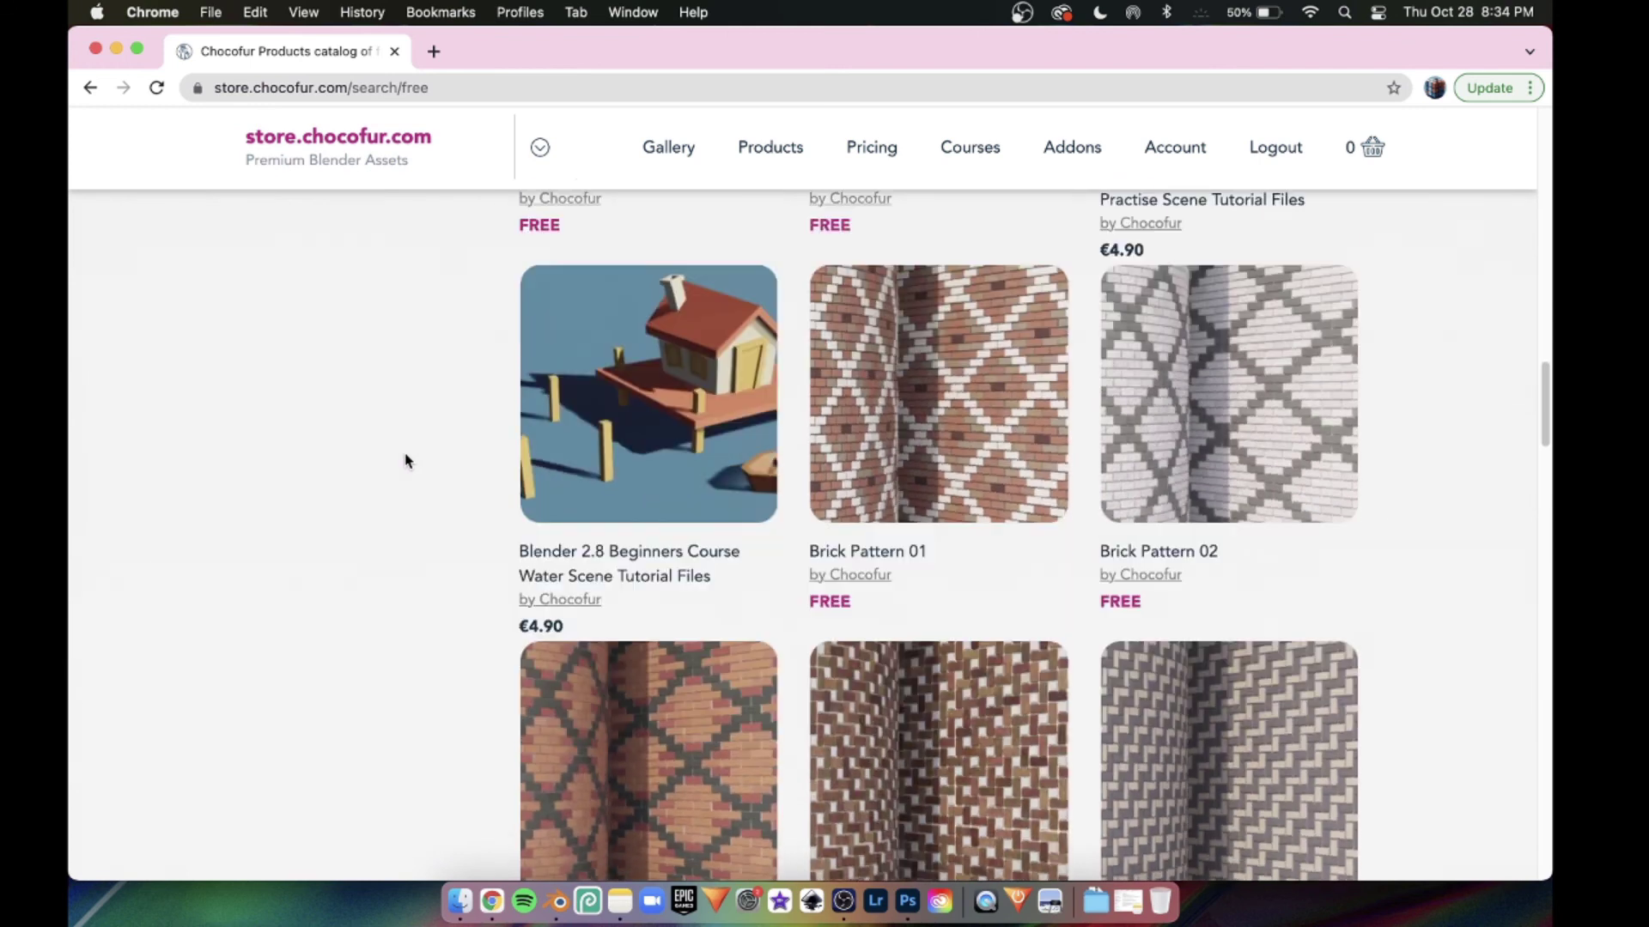
{"action": "scroll", "coordinate": [407, 462], "scroll_direction": "down", "scroll_amount": 5}
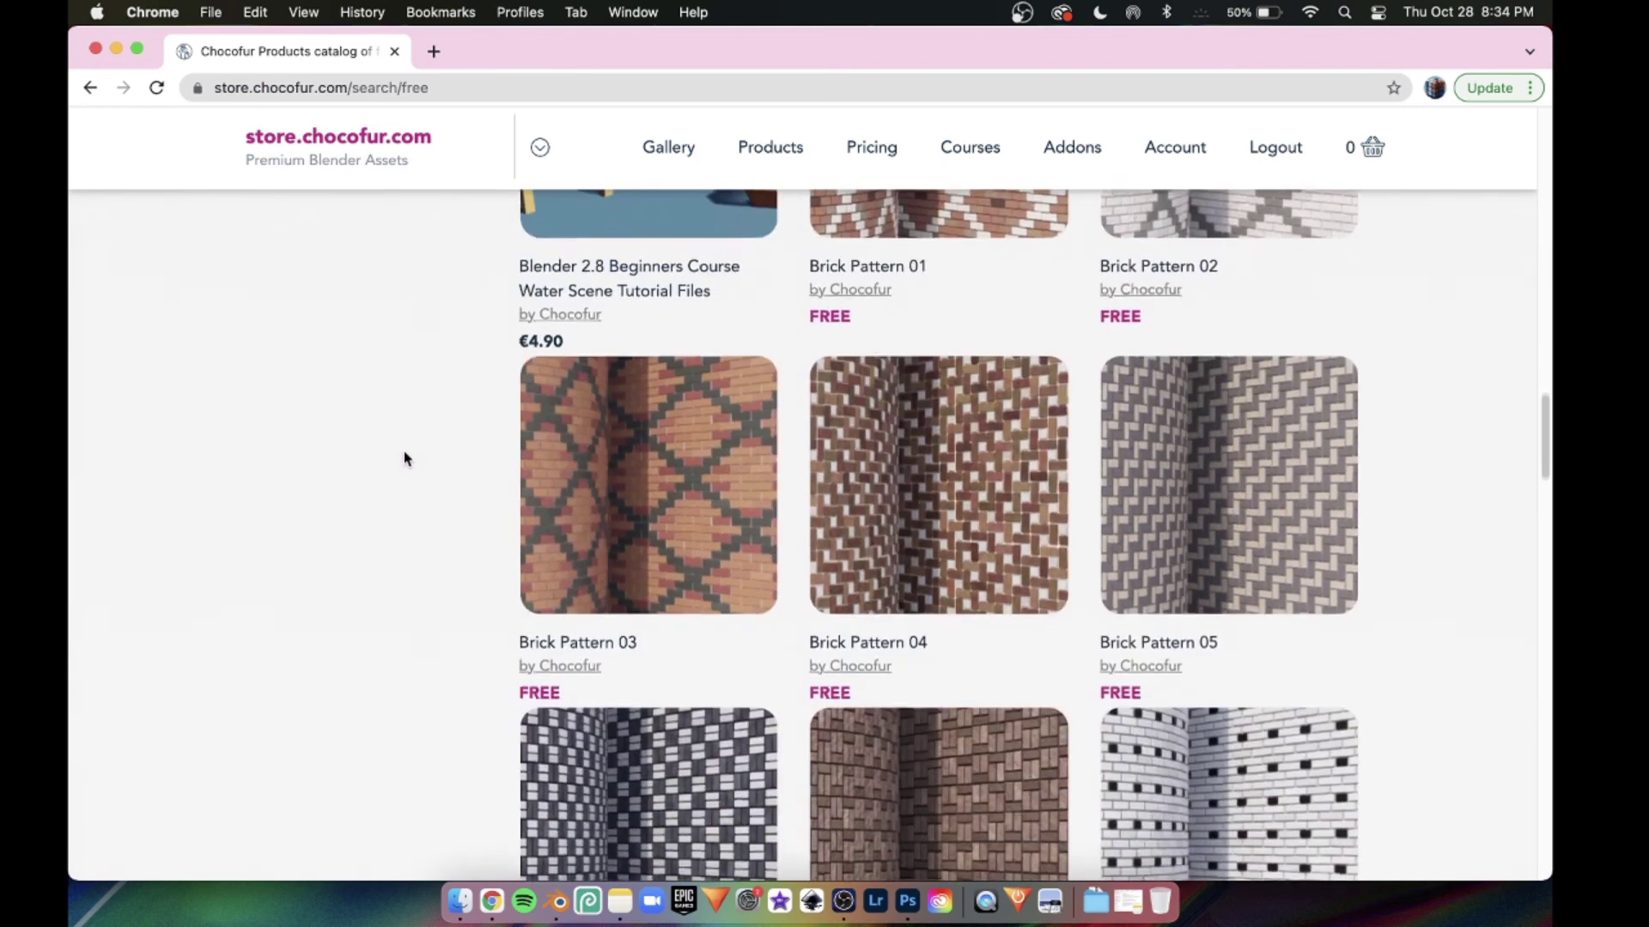
{"action": "scroll", "coordinate": [407, 457], "scroll_direction": "down", "scroll_amount": 10}
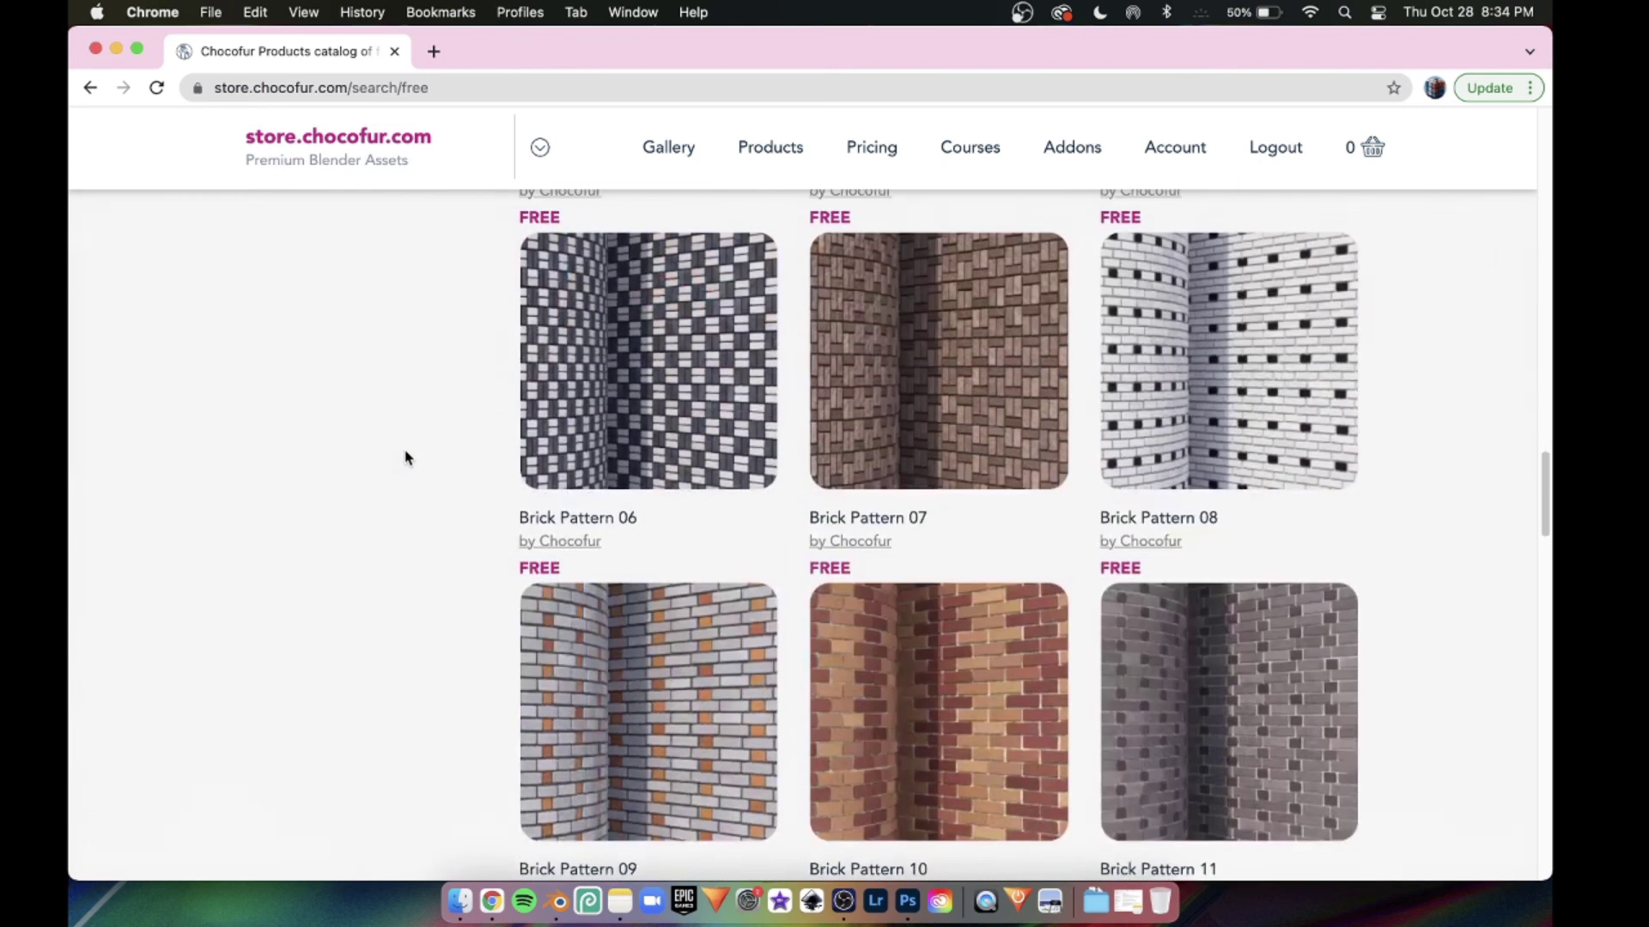
{"action": "scroll", "coordinate": [407, 458], "scroll_direction": "up", "scroll_amount": 13}
{"action": "scroll", "coordinate": [407, 458], "scroll_direction": "up", "scroll_amount": 20}
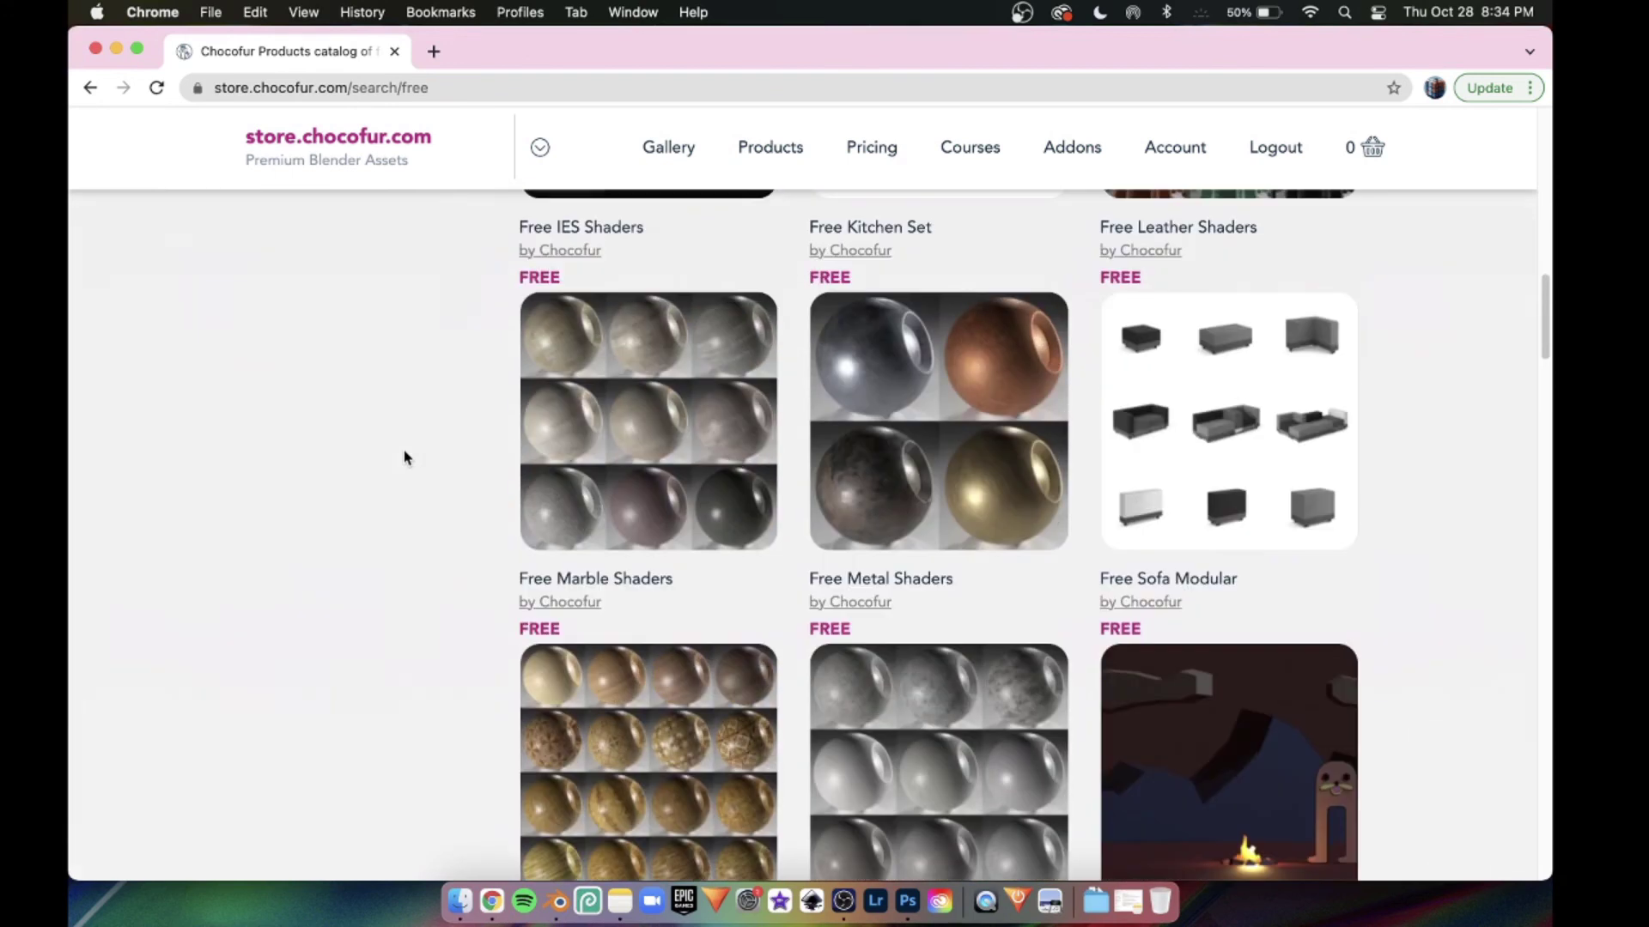
{"action": "scroll", "coordinate": [407, 459], "scroll_direction": "up", "scroll_amount": 13}
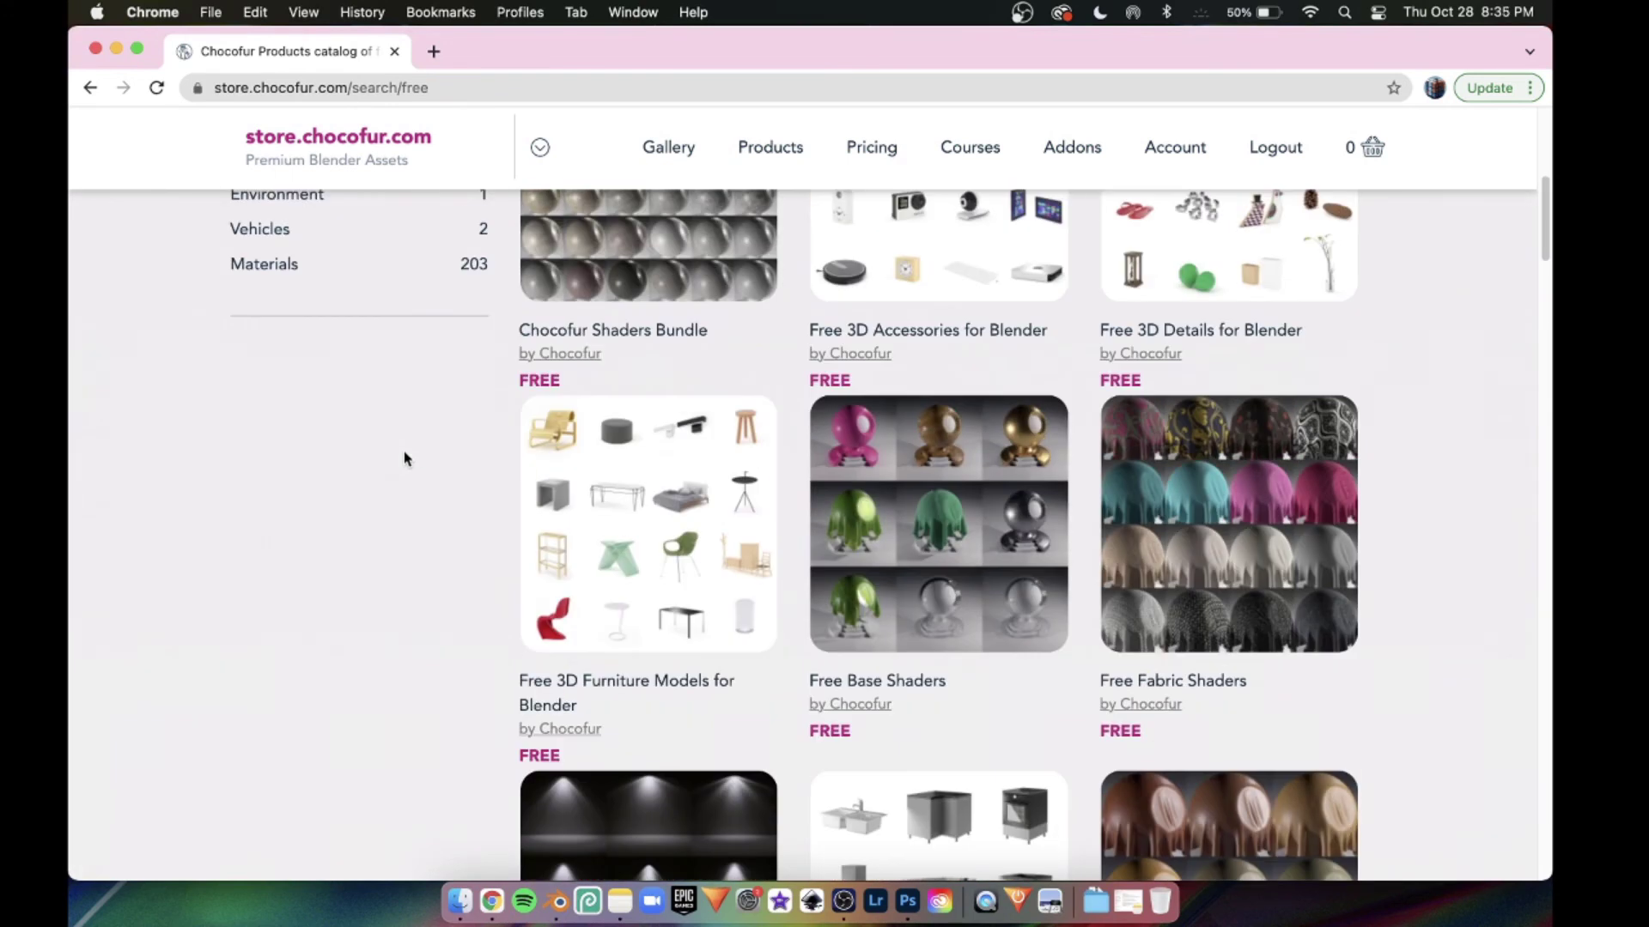
{"action": "scroll", "coordinate": [407, 461], "scroll_direction": "up", "scroll_amount": 6}
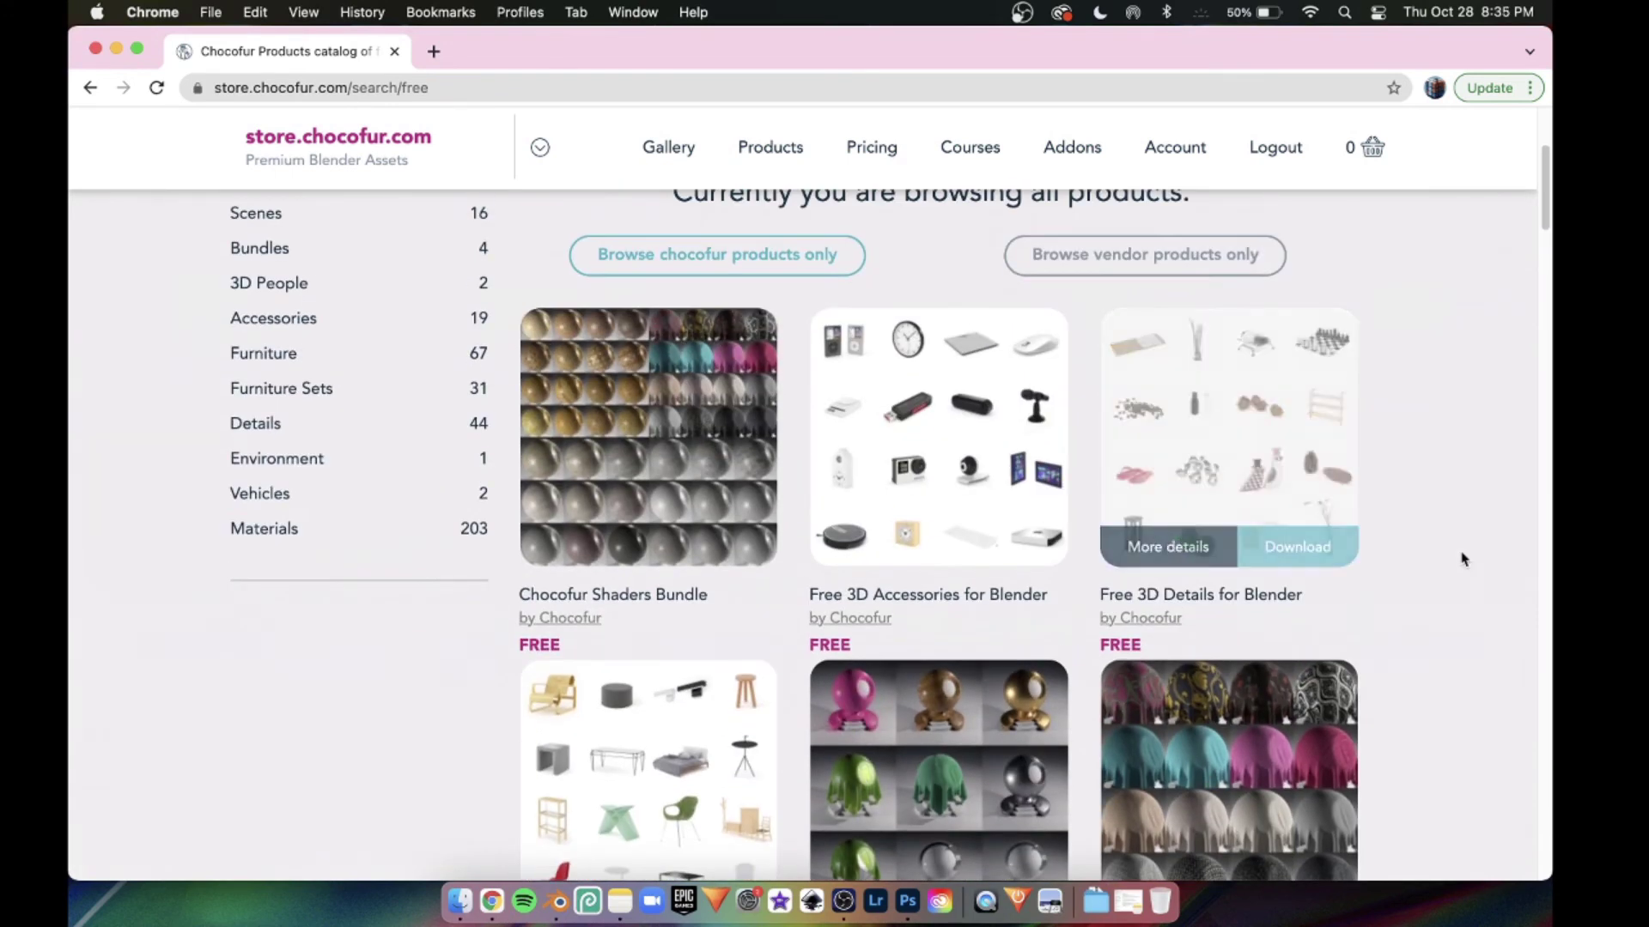
{"action": "scroll", "coordinate": [1417, 440], "scroll_direction": "down", "scroll_amount": 3}
{"action": "scroll", "coordinate": [1415, 446], "scroll_direction": "down", "scroll_amount": 7}
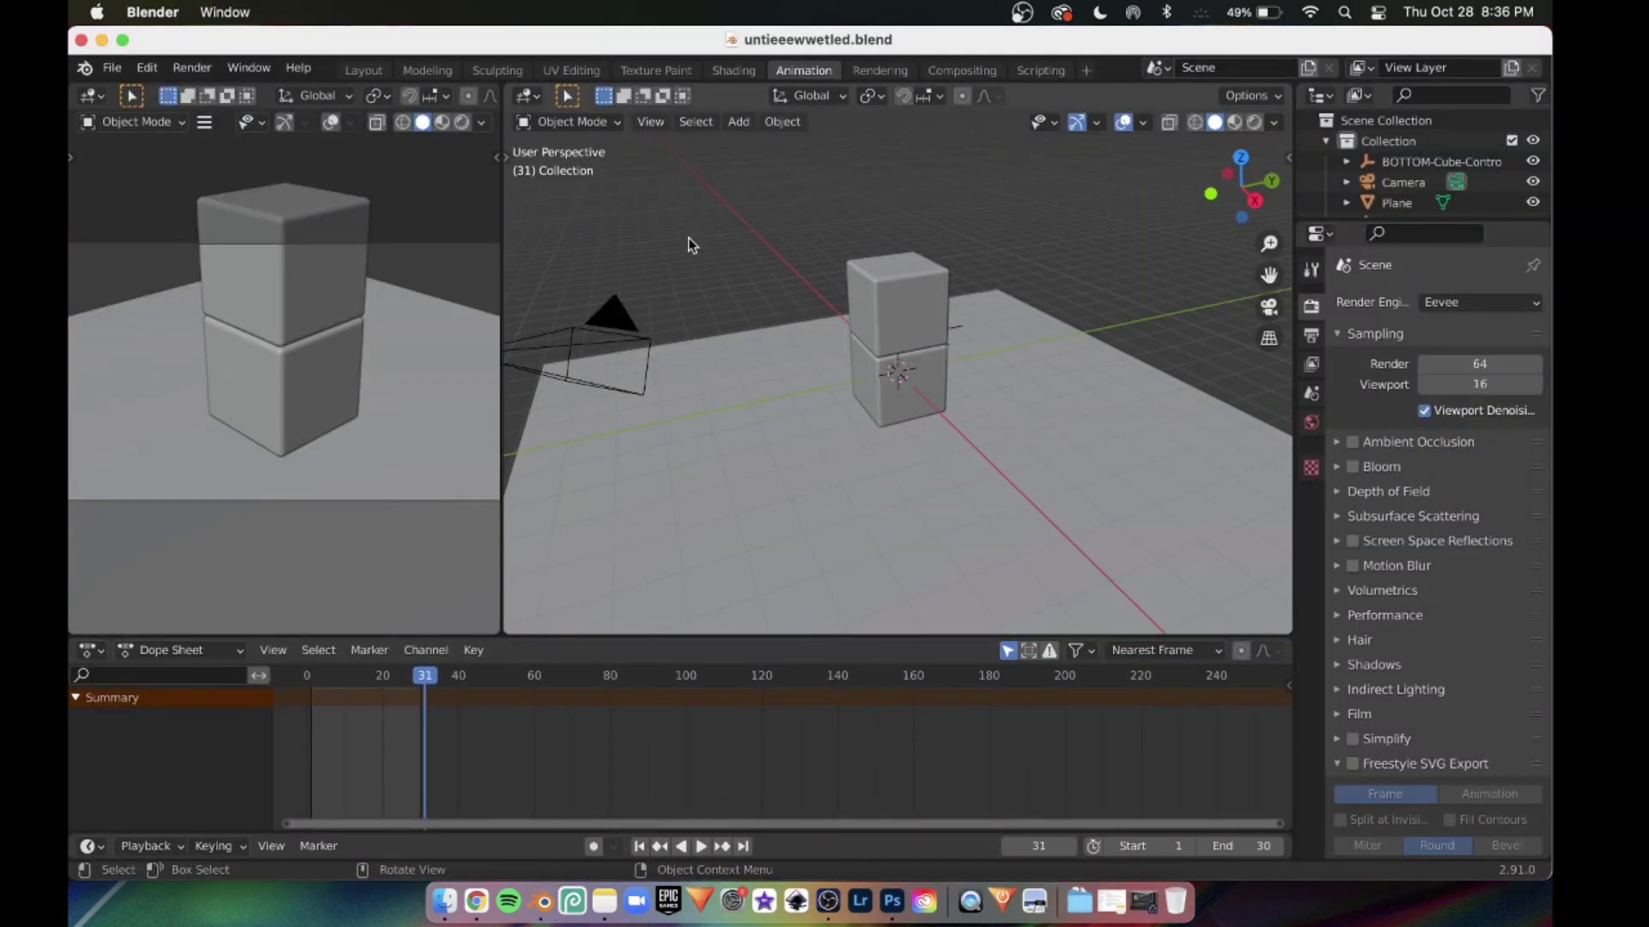
In Blender, switch the camera view to rendered shading and set the render engine to Cycles.
{"action": "scroll", "coordinate": [747, 256], "scroll_direction": "down", "scroll_amount": 3}
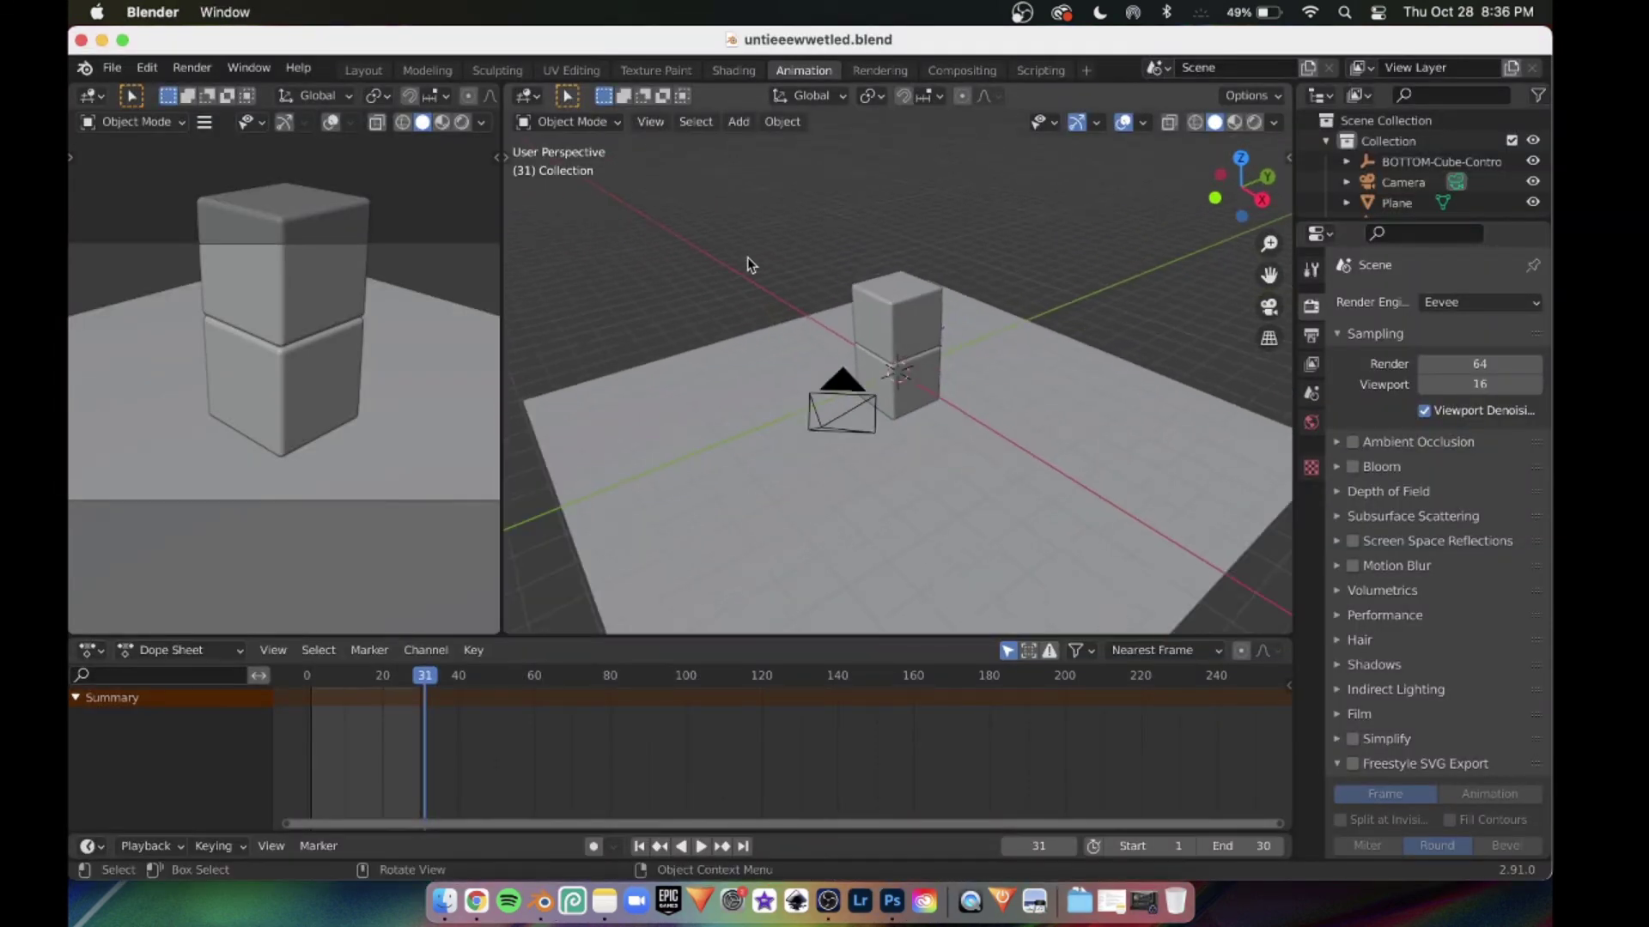
{"action": "scroll", "coordinate": [383, 316], "scroll_direction": "down", "scroll_amount": 2}
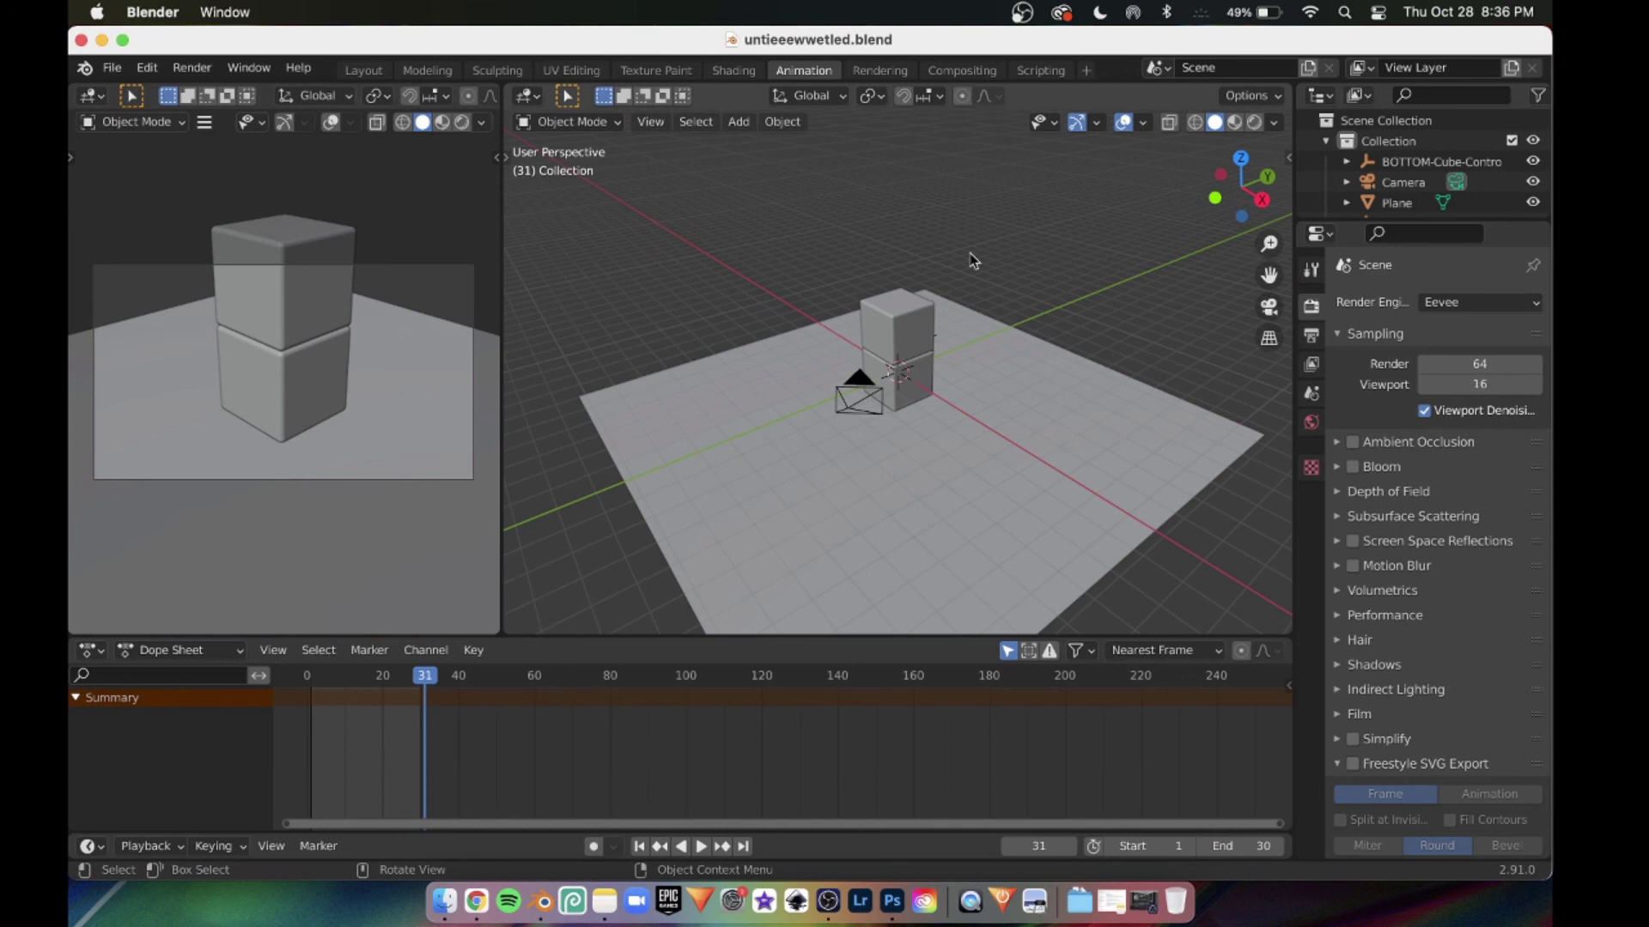
{"action": "middle_click_drag", "start_coordinate": [904, 350], "coordinate": [899, 367]}
{"action": "left_click", "coordinate": [462, 123]}
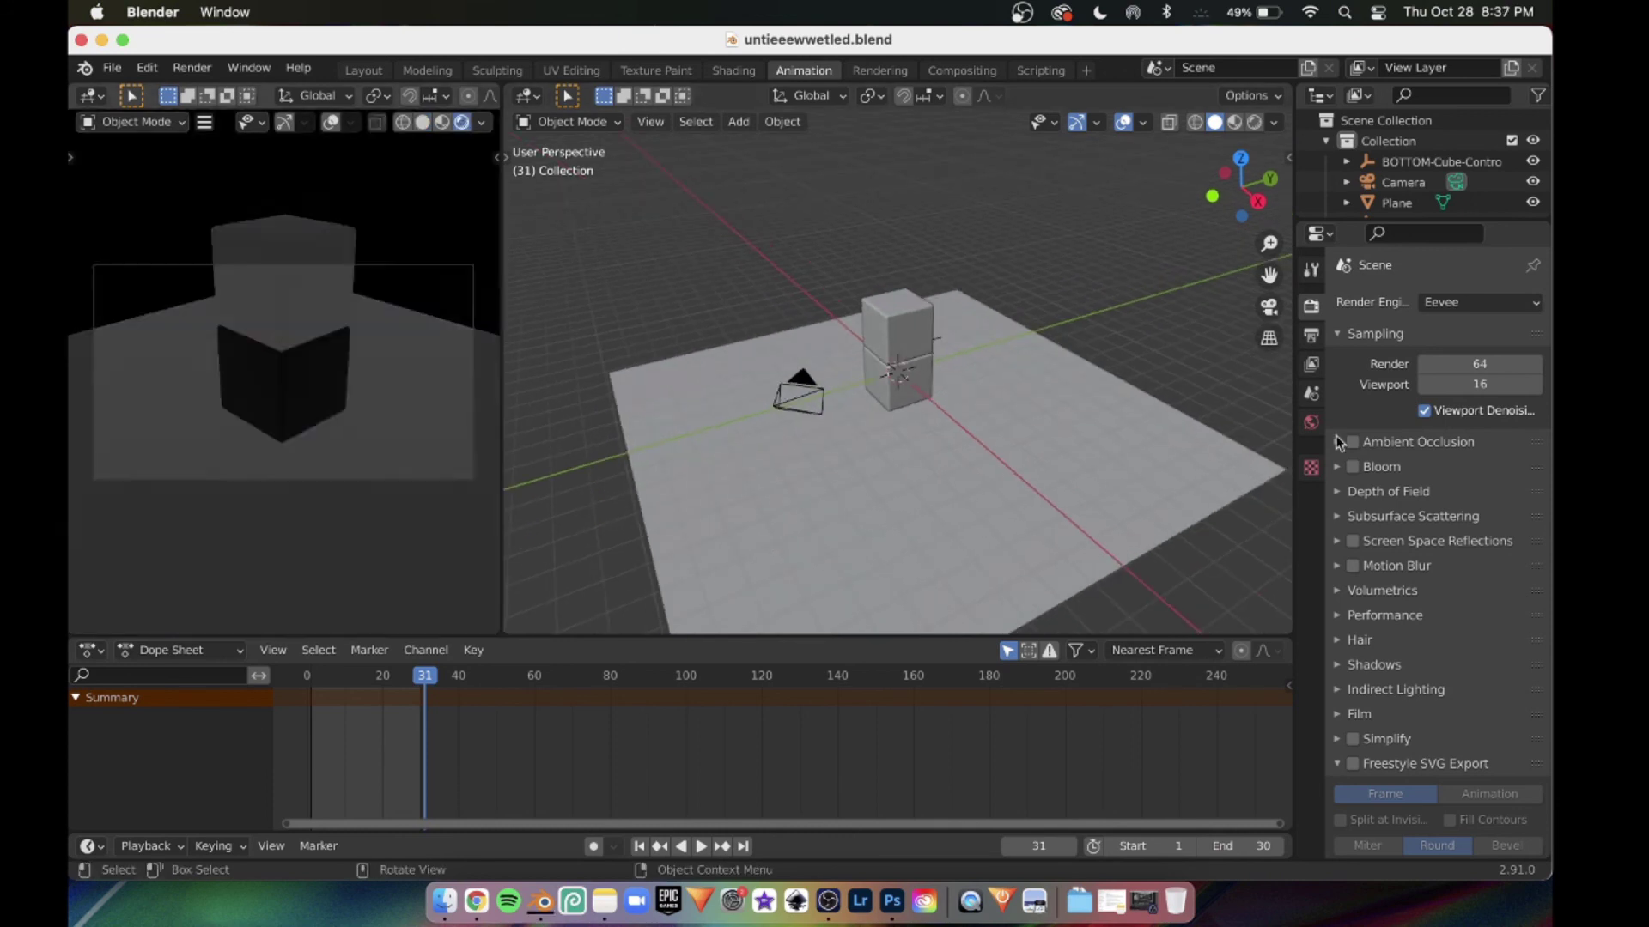
{"action": "left_click", "coordinate": [1448, 304]}
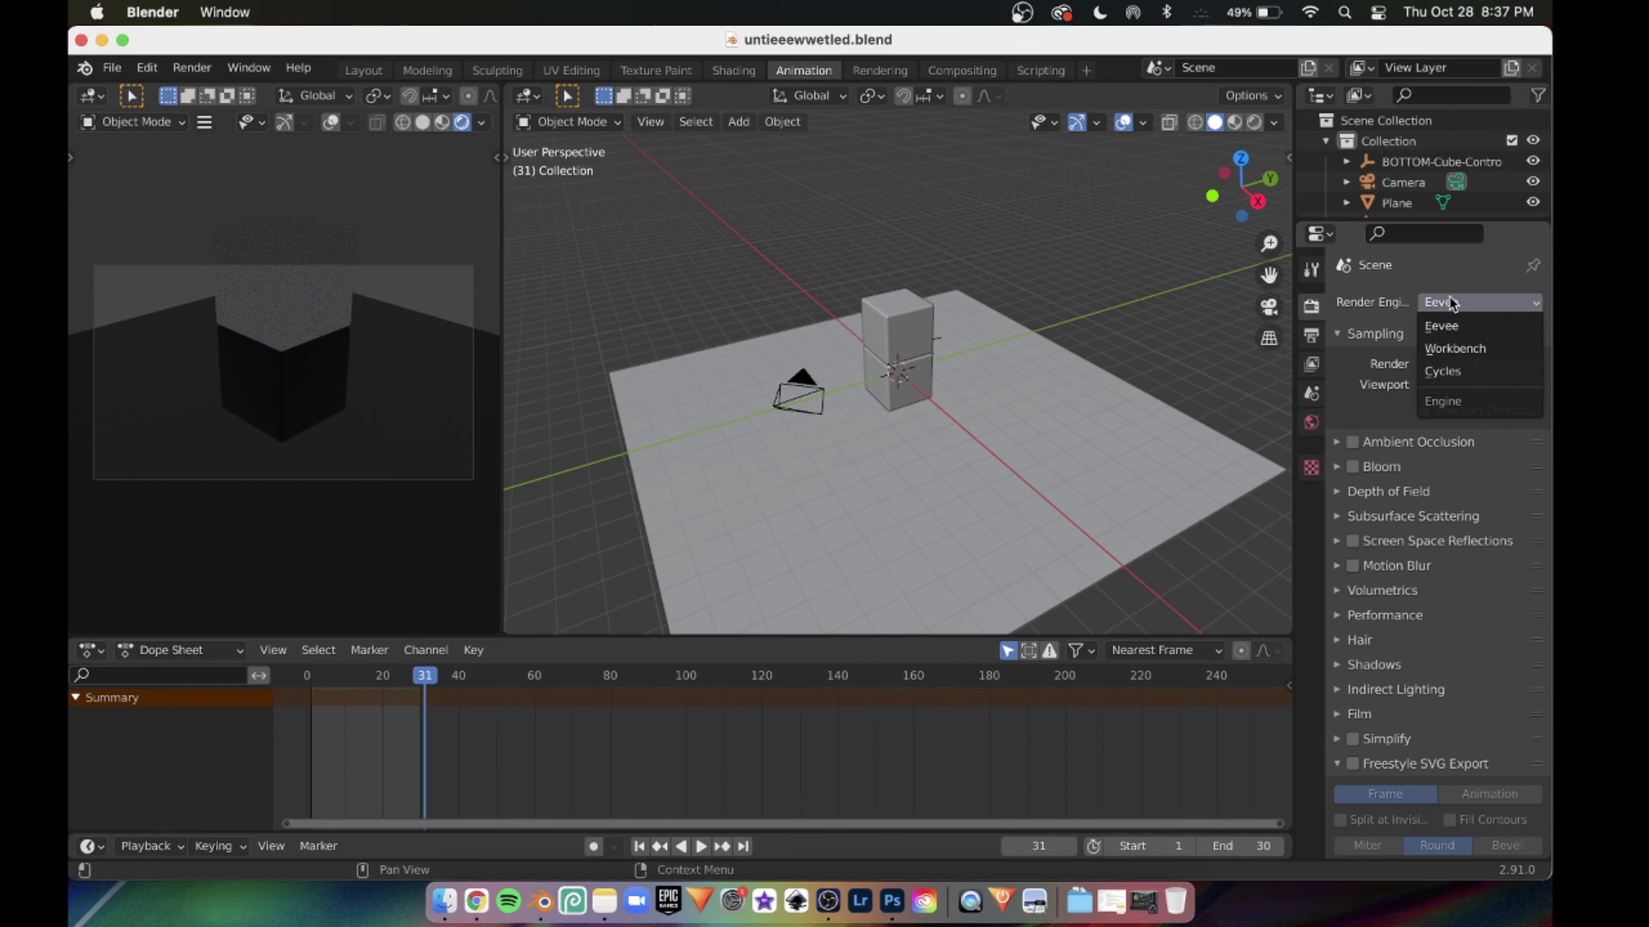
{"action": "left_click", "coordinate": [1474, 373]}
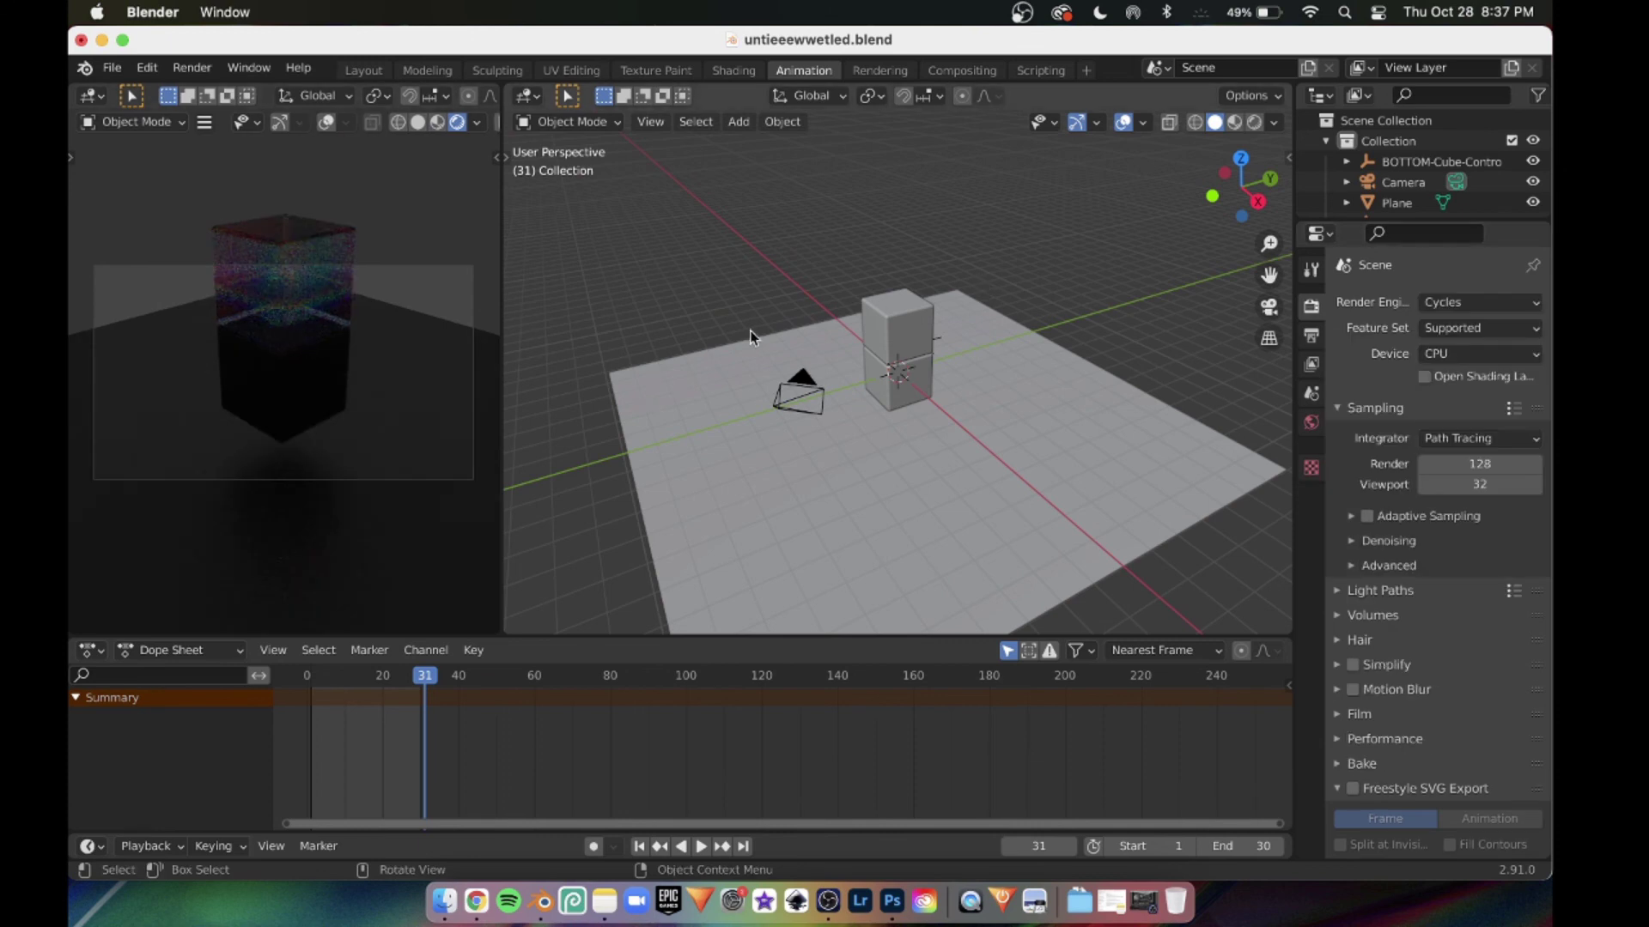
Add an area light to the scene.
{"action": "middle_click_drag", "start_coordinate": [799, 286], "coordinate": [836, 296]}
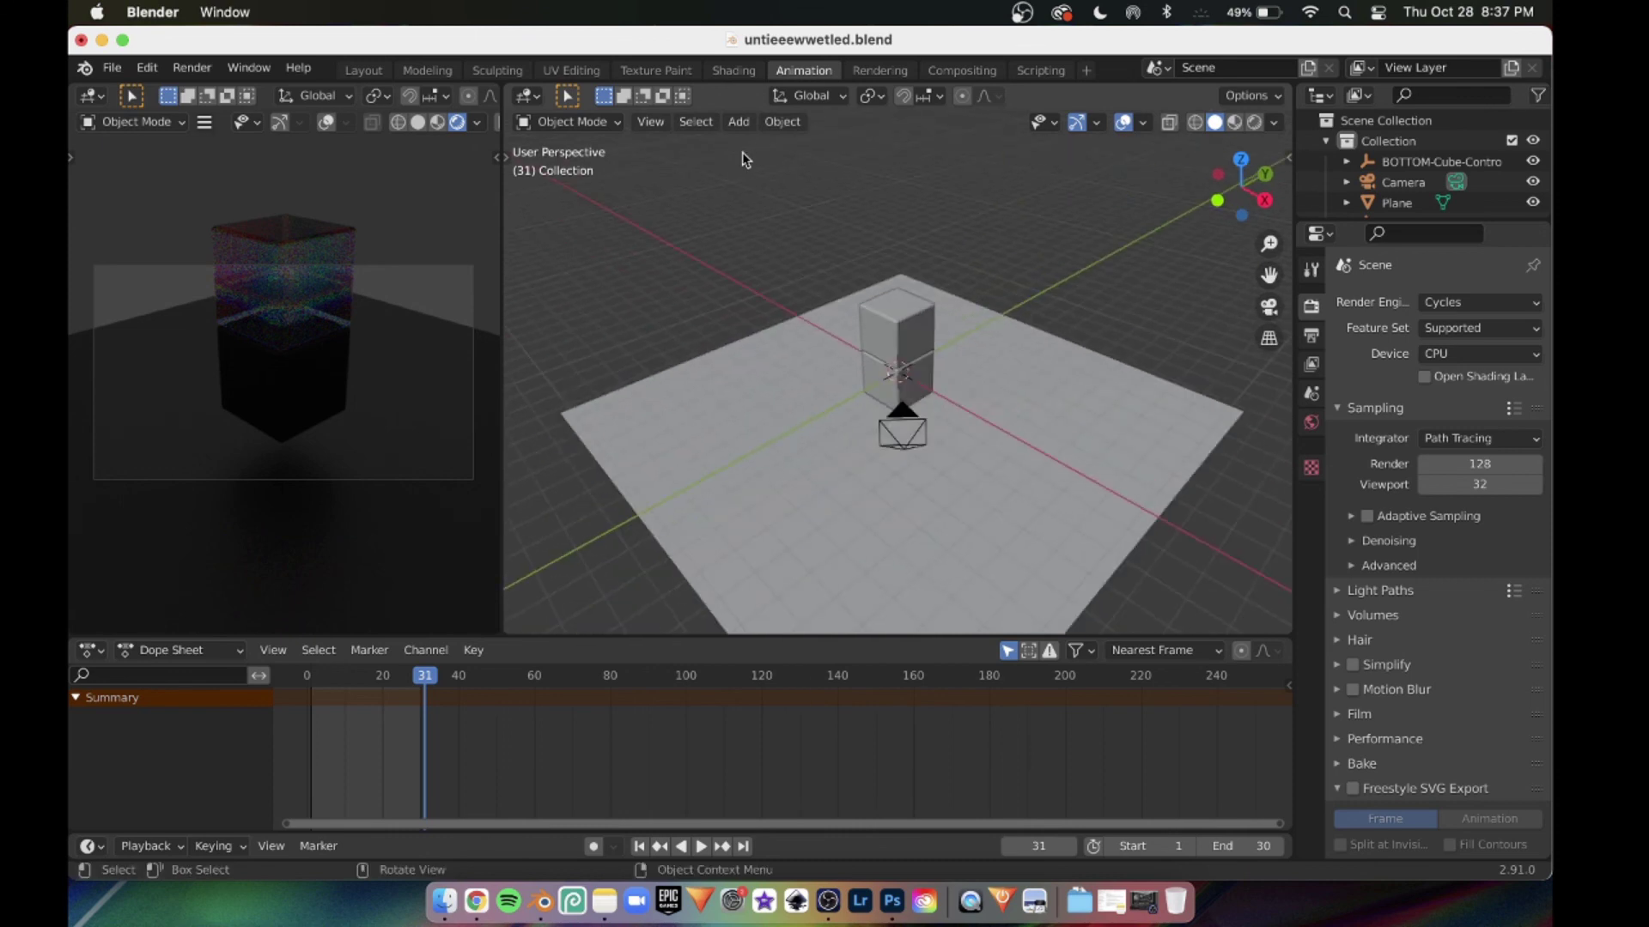
{"action": "left_click", "coordinate": [738, 122]}
{"action": "mouse_move", "coordinate": [847, 359]}
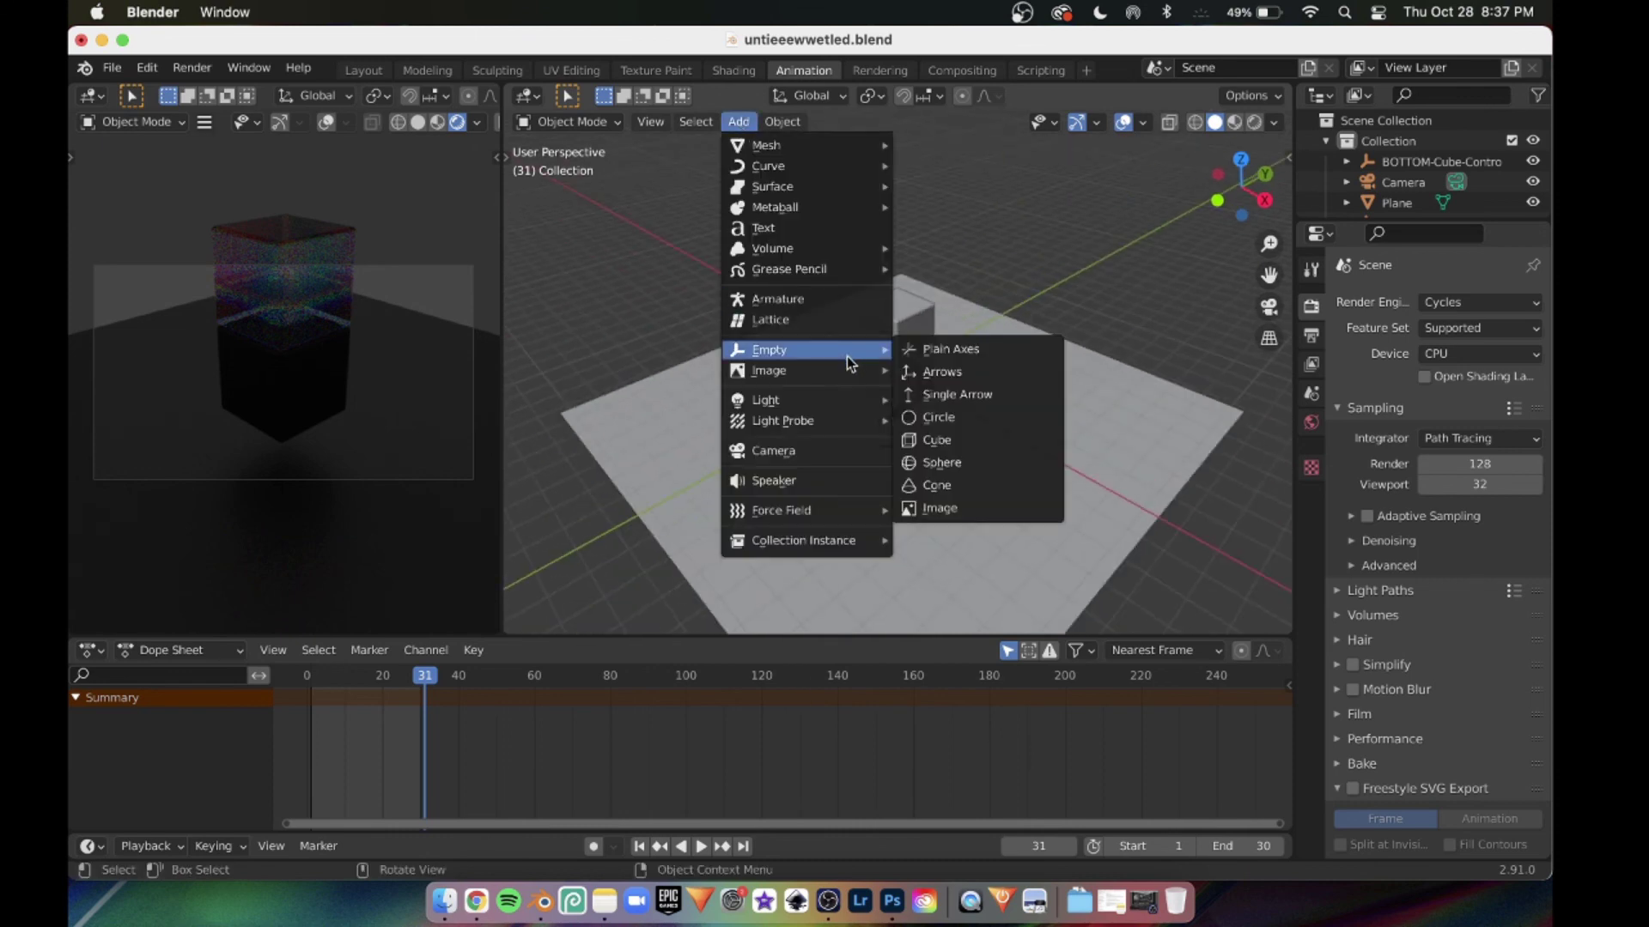
{"action": "mouse_move", "coordinate": [854, 400]}
{"action": "left_click", "coordinate": [967, 467]}
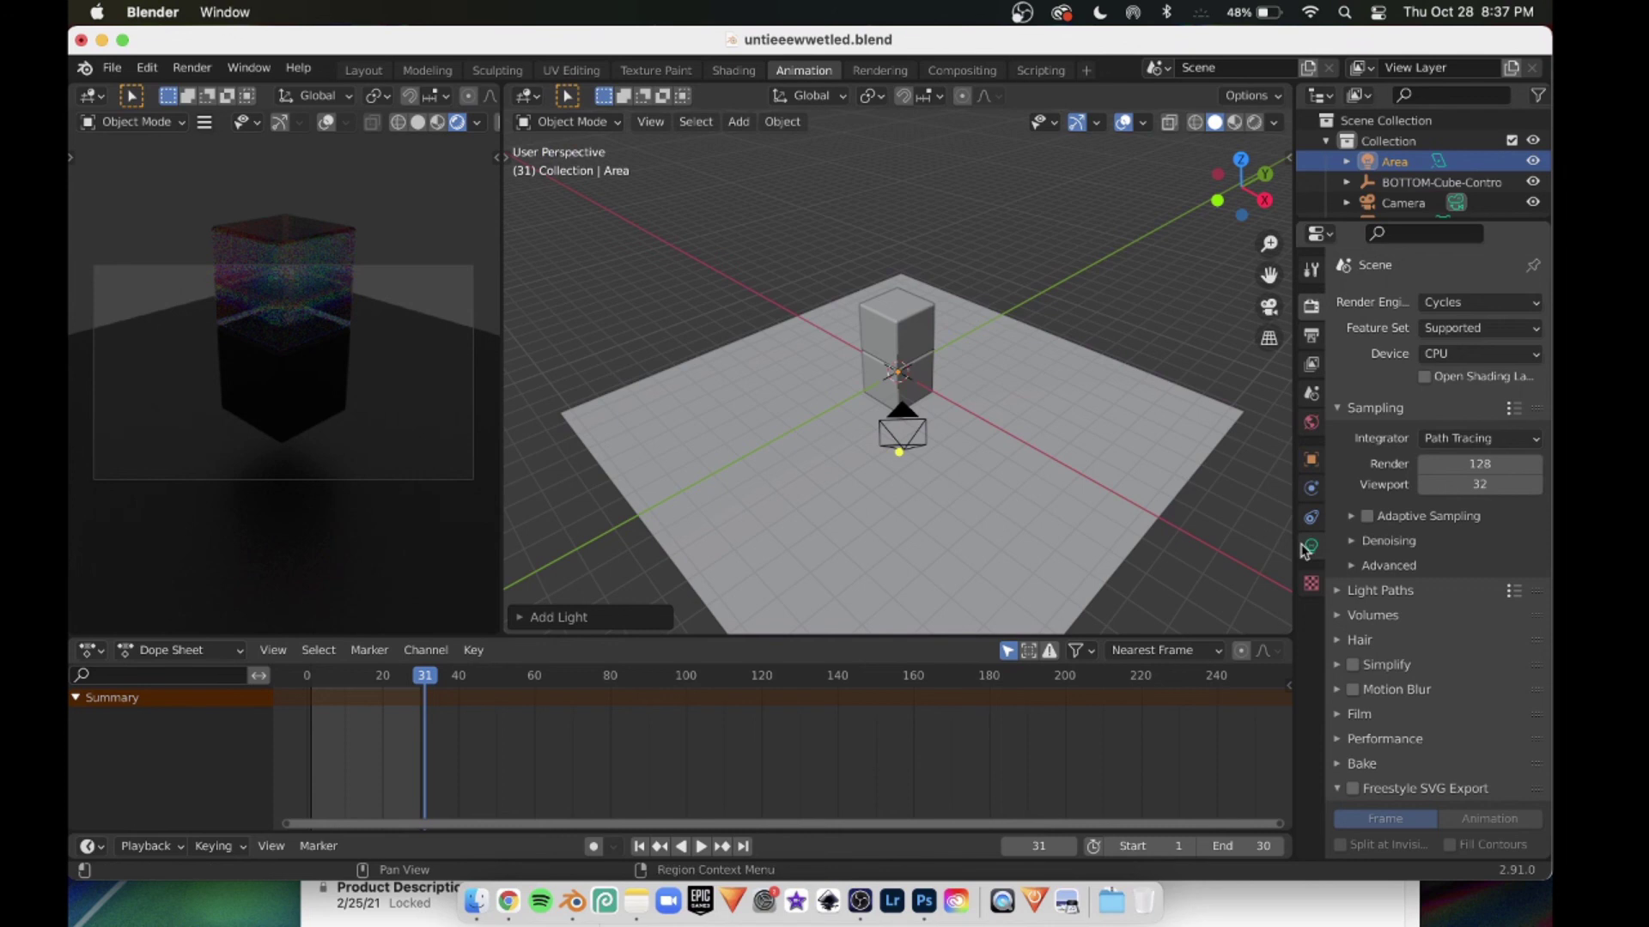
Set the area light's shape to Rectangle with a size of 40 m in X and 2.5 m in Y.
{"action": "left_click", "coordinate": [1310, 547]}
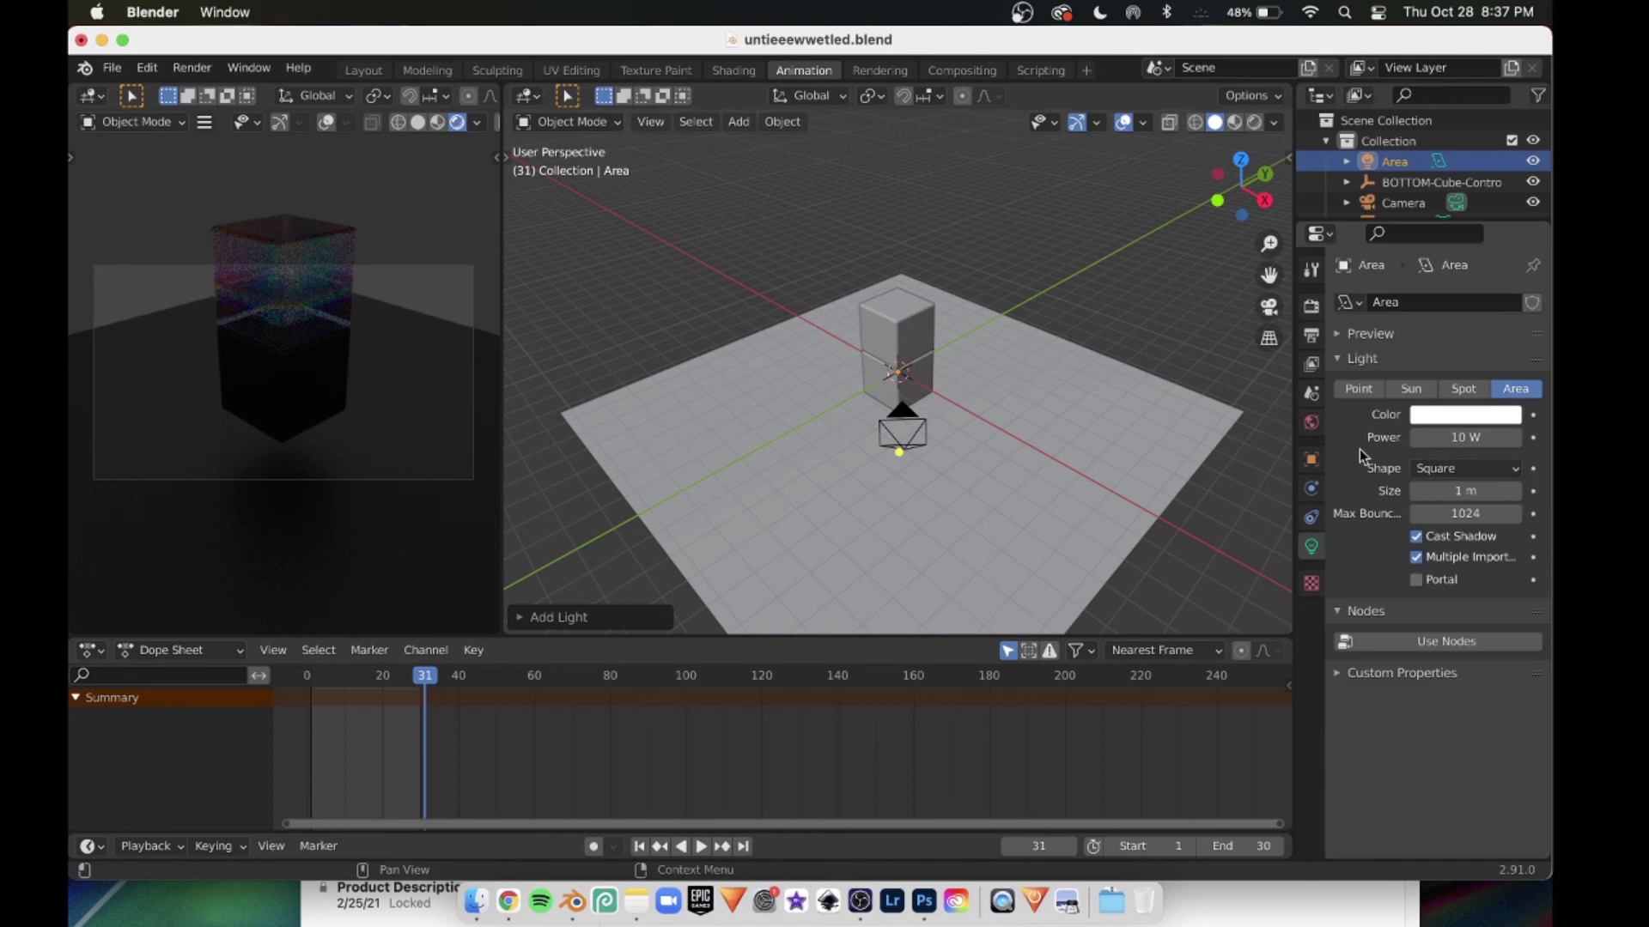
{"action": "left_click", "coordinate": [1451, 471]}
{"action": "left_click", "coordinate": [1467, 516]}
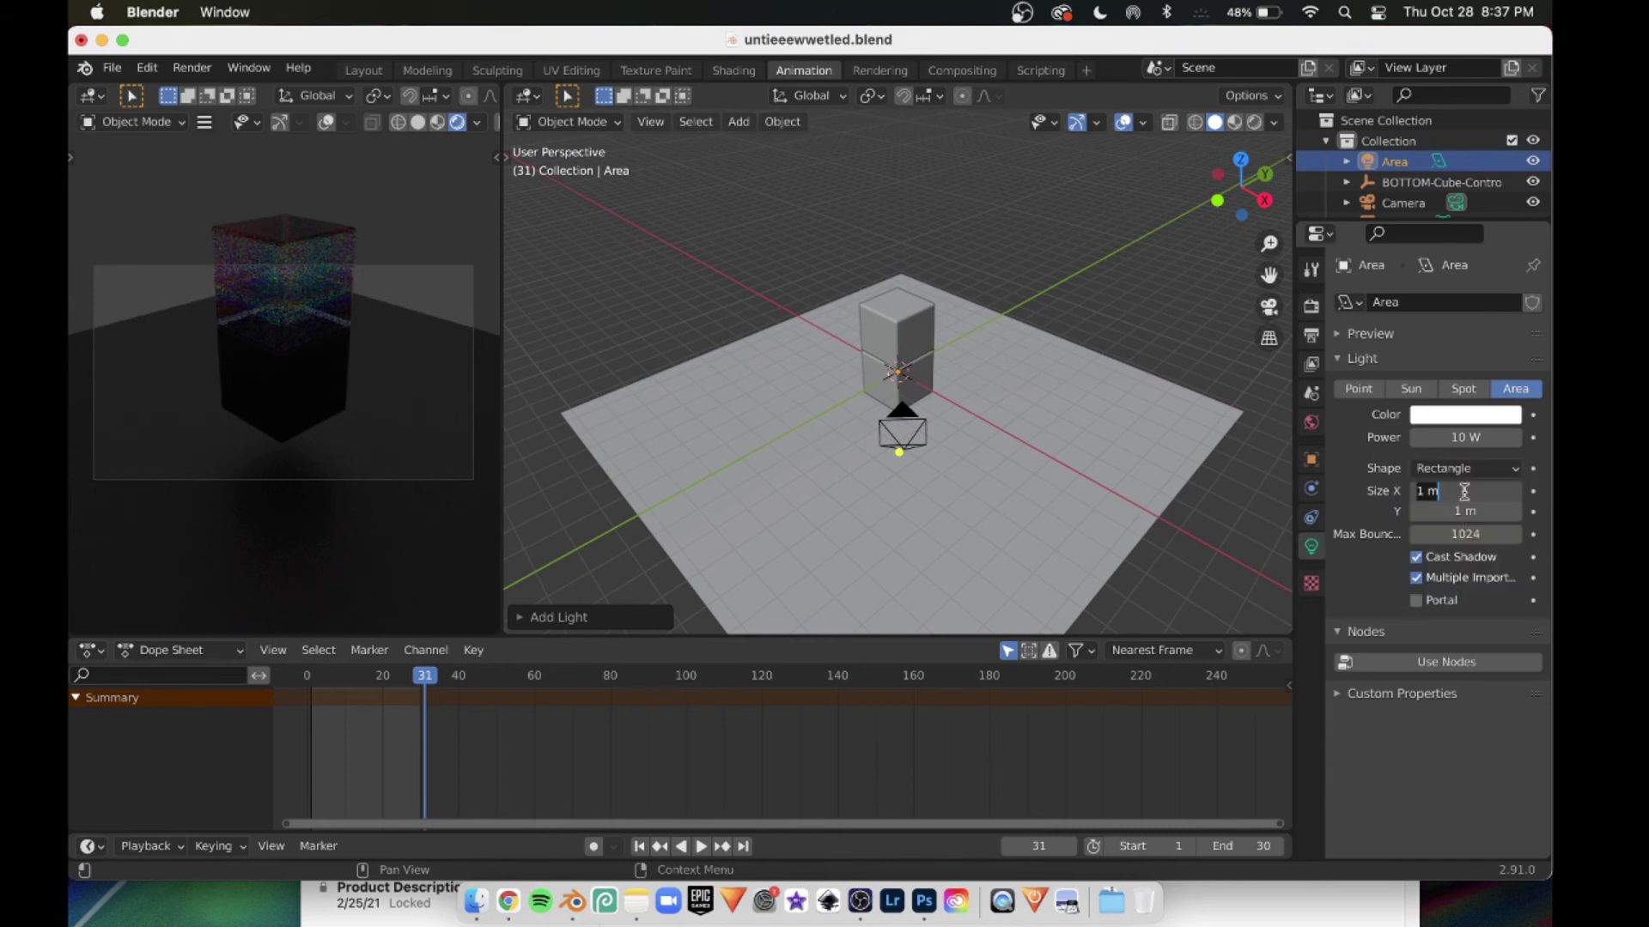
{"action": "key", "text": "Tab"}
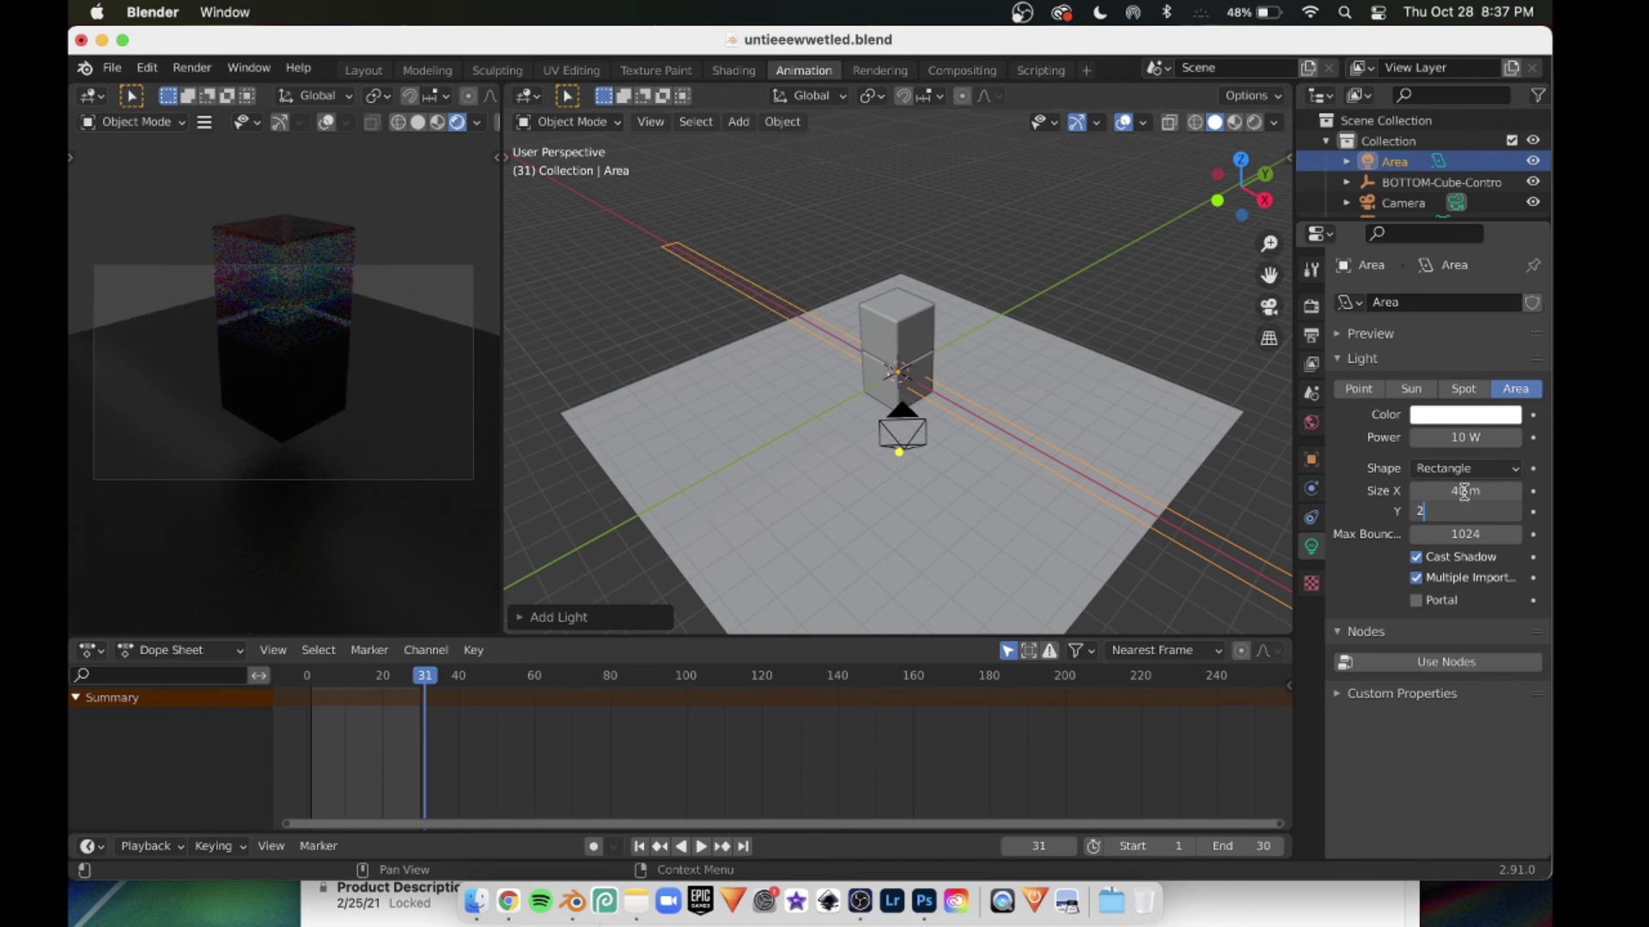
{"action": "type", "text": "2.5"}
{"action": "key", "text": "Return"}
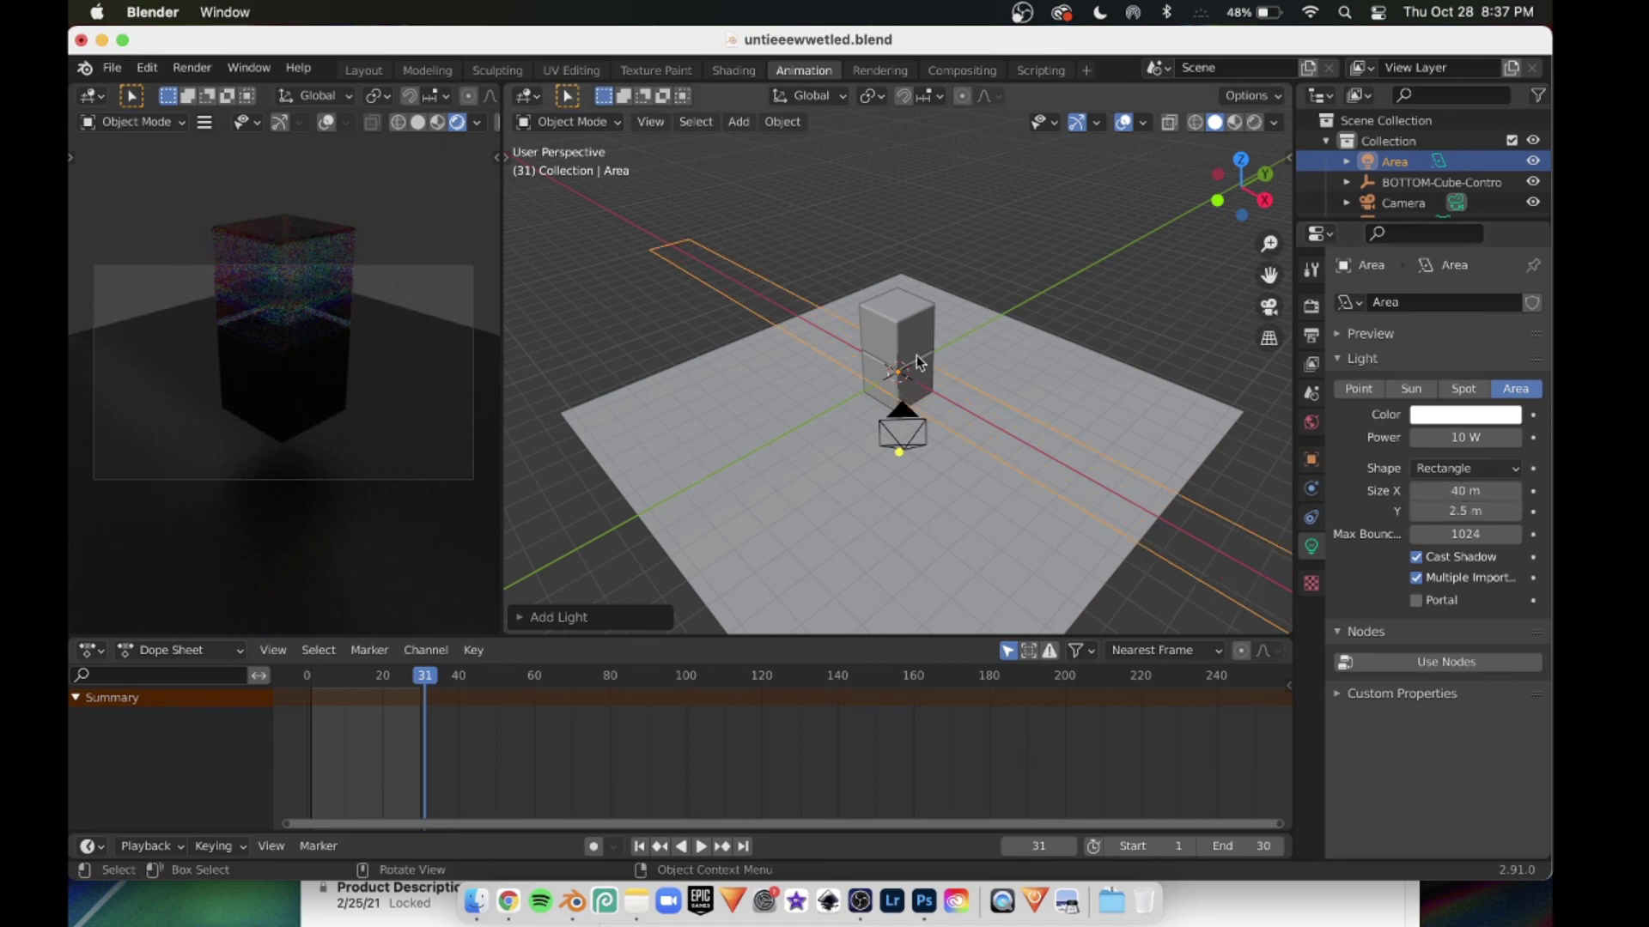
Rotate the area light to -90° in X and 90° in Z so it faces the cubes sideways.
{"action": "left_click", "coordinate": [1291, 158]}
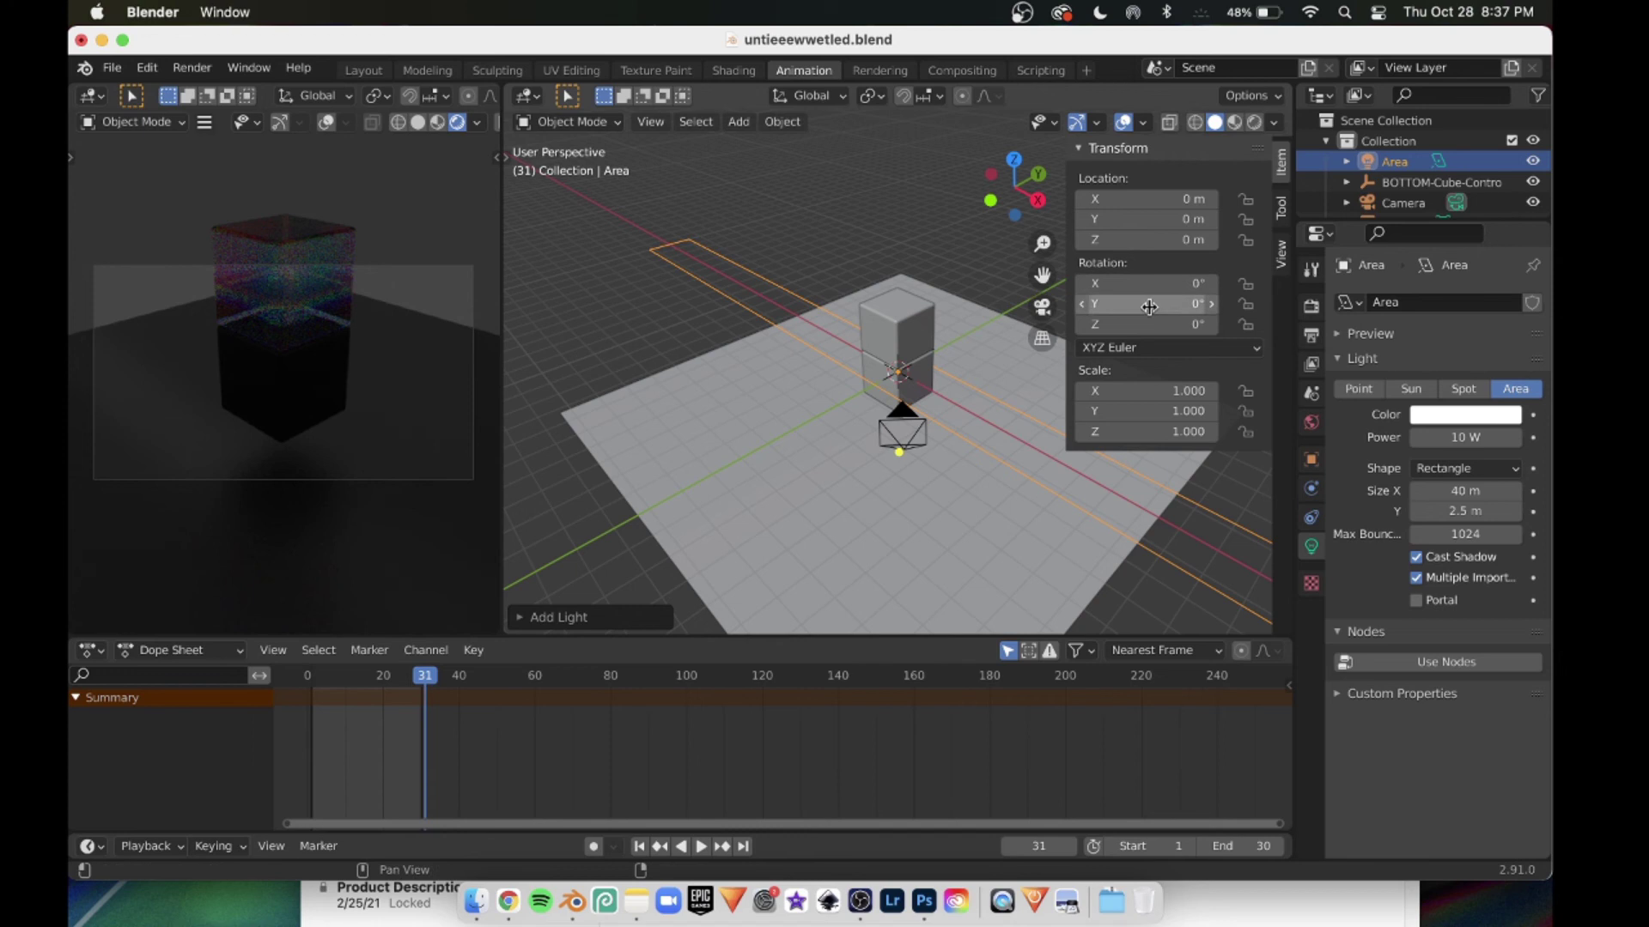
{"action": "left_click_drag", "start_coordinate": [1127, 326], "coordinate": [1150, 290]}
{"action": "key", "text": "Return"}
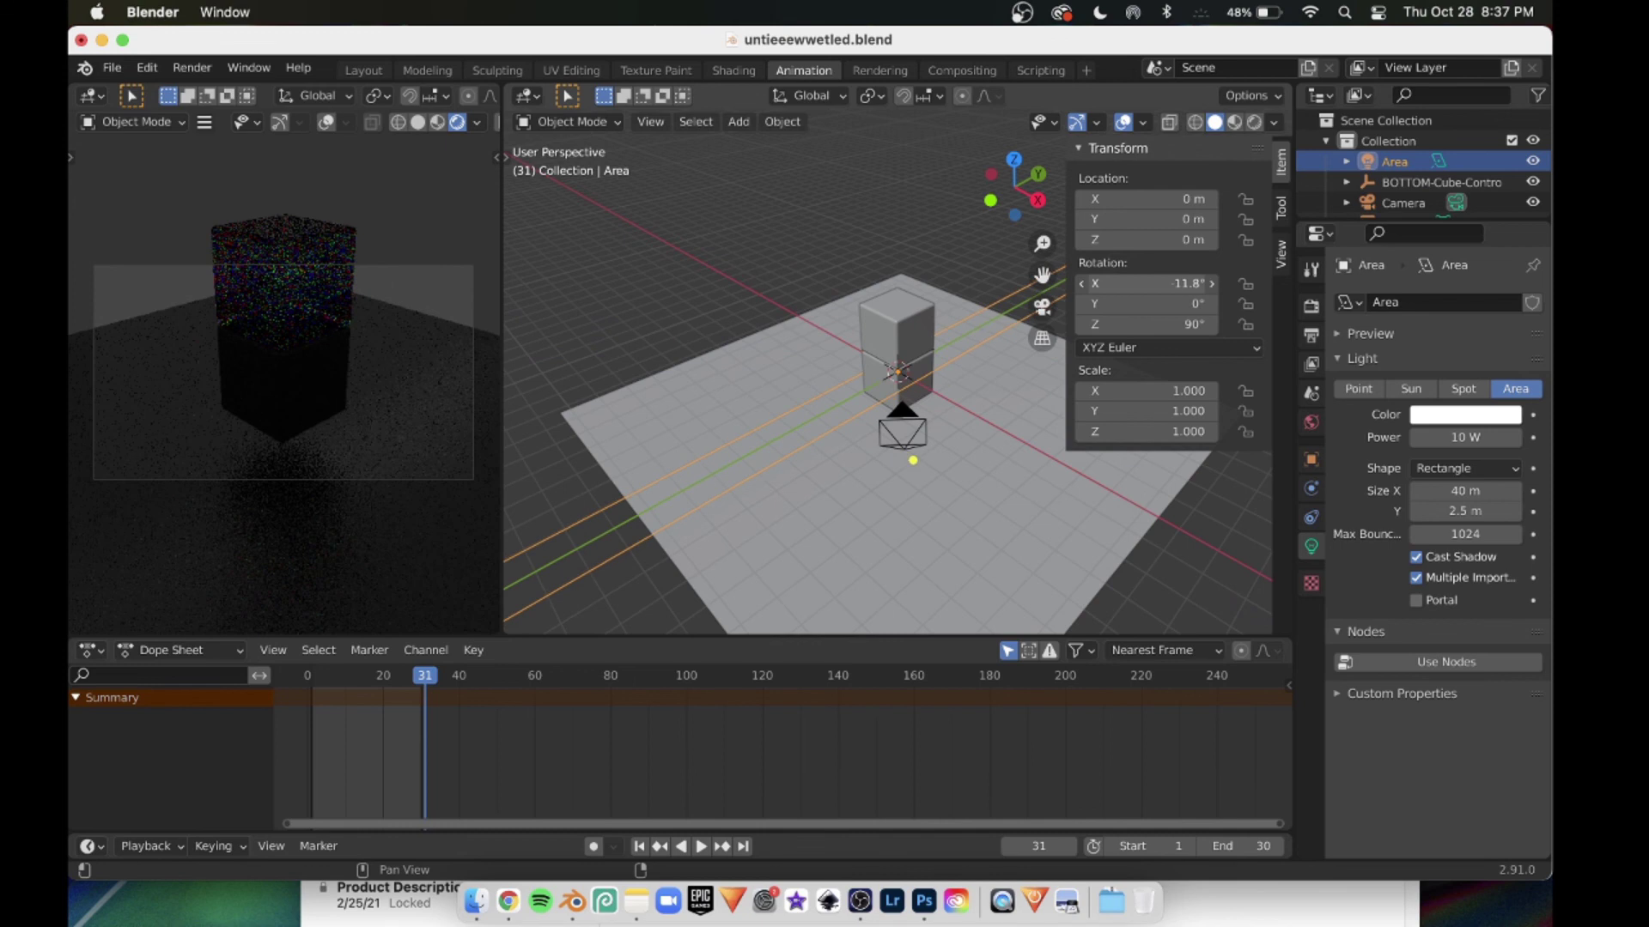
{"action": "left_click", "coordinate": [1146, 291]}
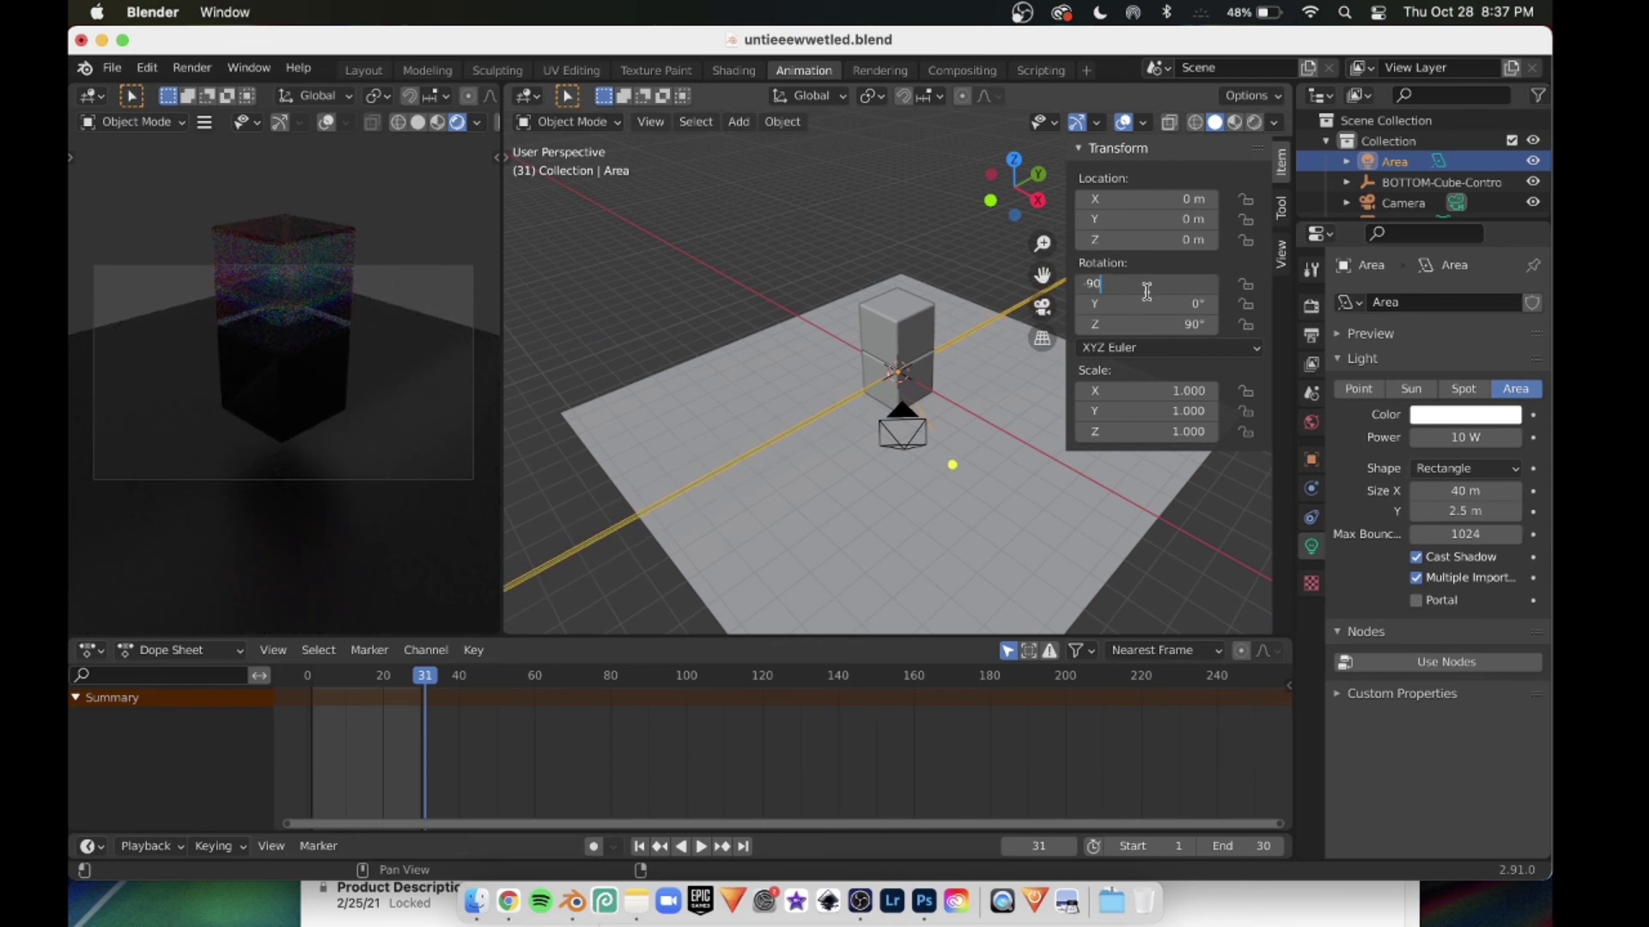
{"action": "type", "text": "90"}
{"action": "key", "text": "Return"}
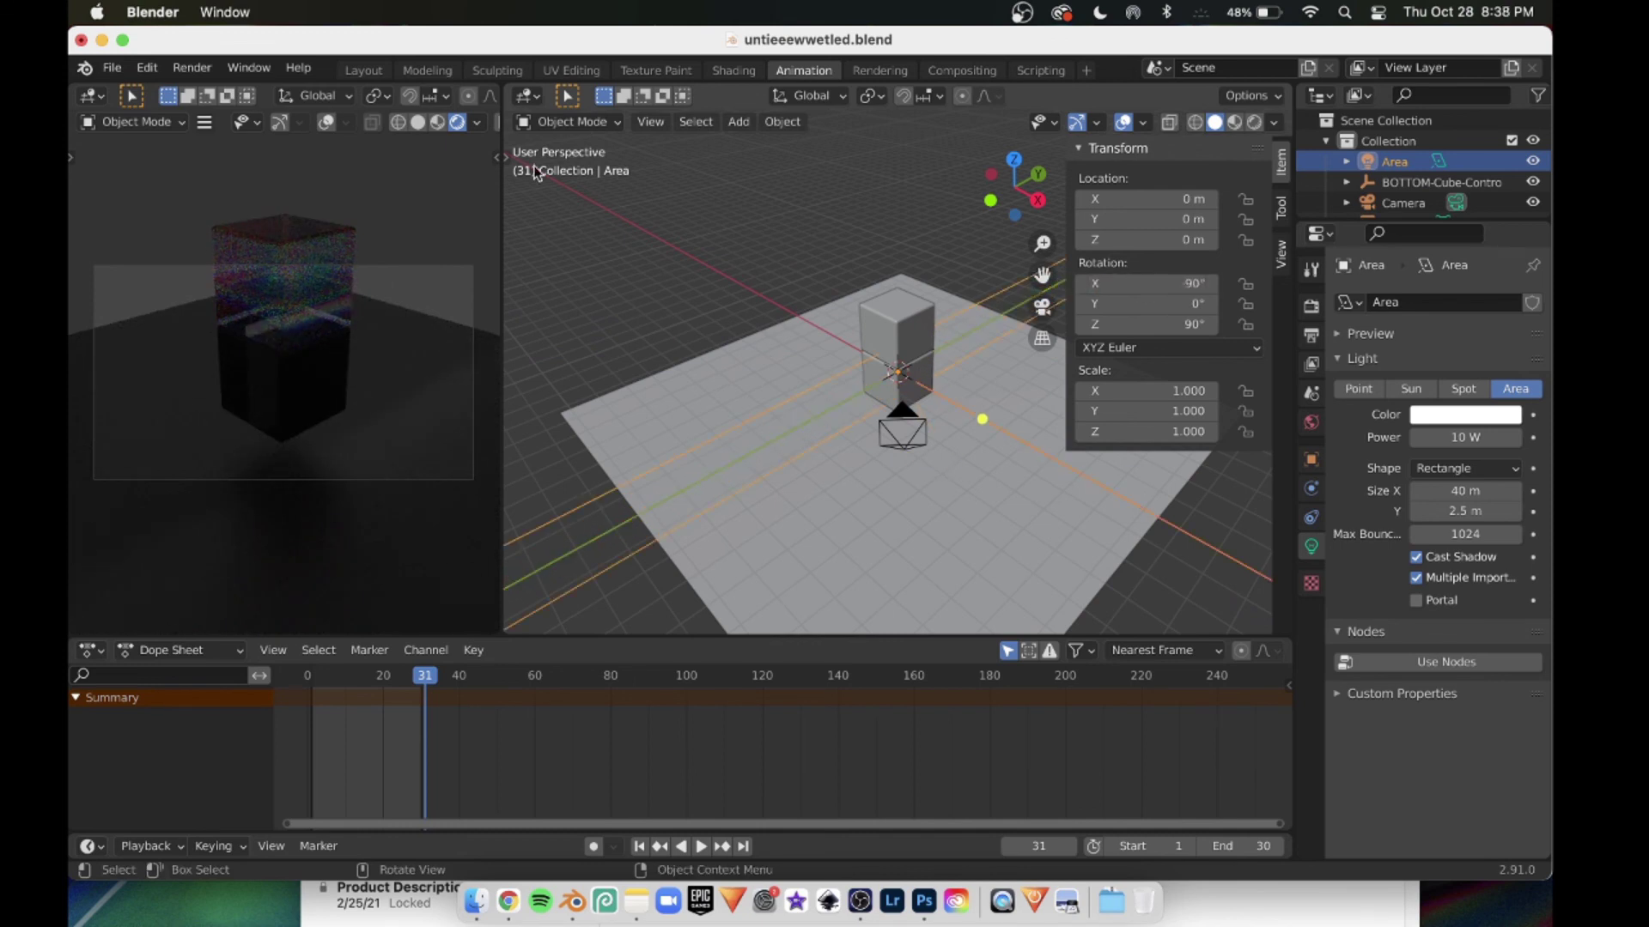
Move the area light to -10 m in X and set its power to 2000 W.
{"action": "left_click", "coordinate": [505, 158]}
{"action": "scroll", "coordinate": [741, 308], "scroll_direction": "down", "scroll_amount": 2}
{"action": "left_click", "coordinate": [540, 245]}
{"action": "scroll", "coordinate": [698, 285], "scroll_direction": "down", "scroll_amount": 2}
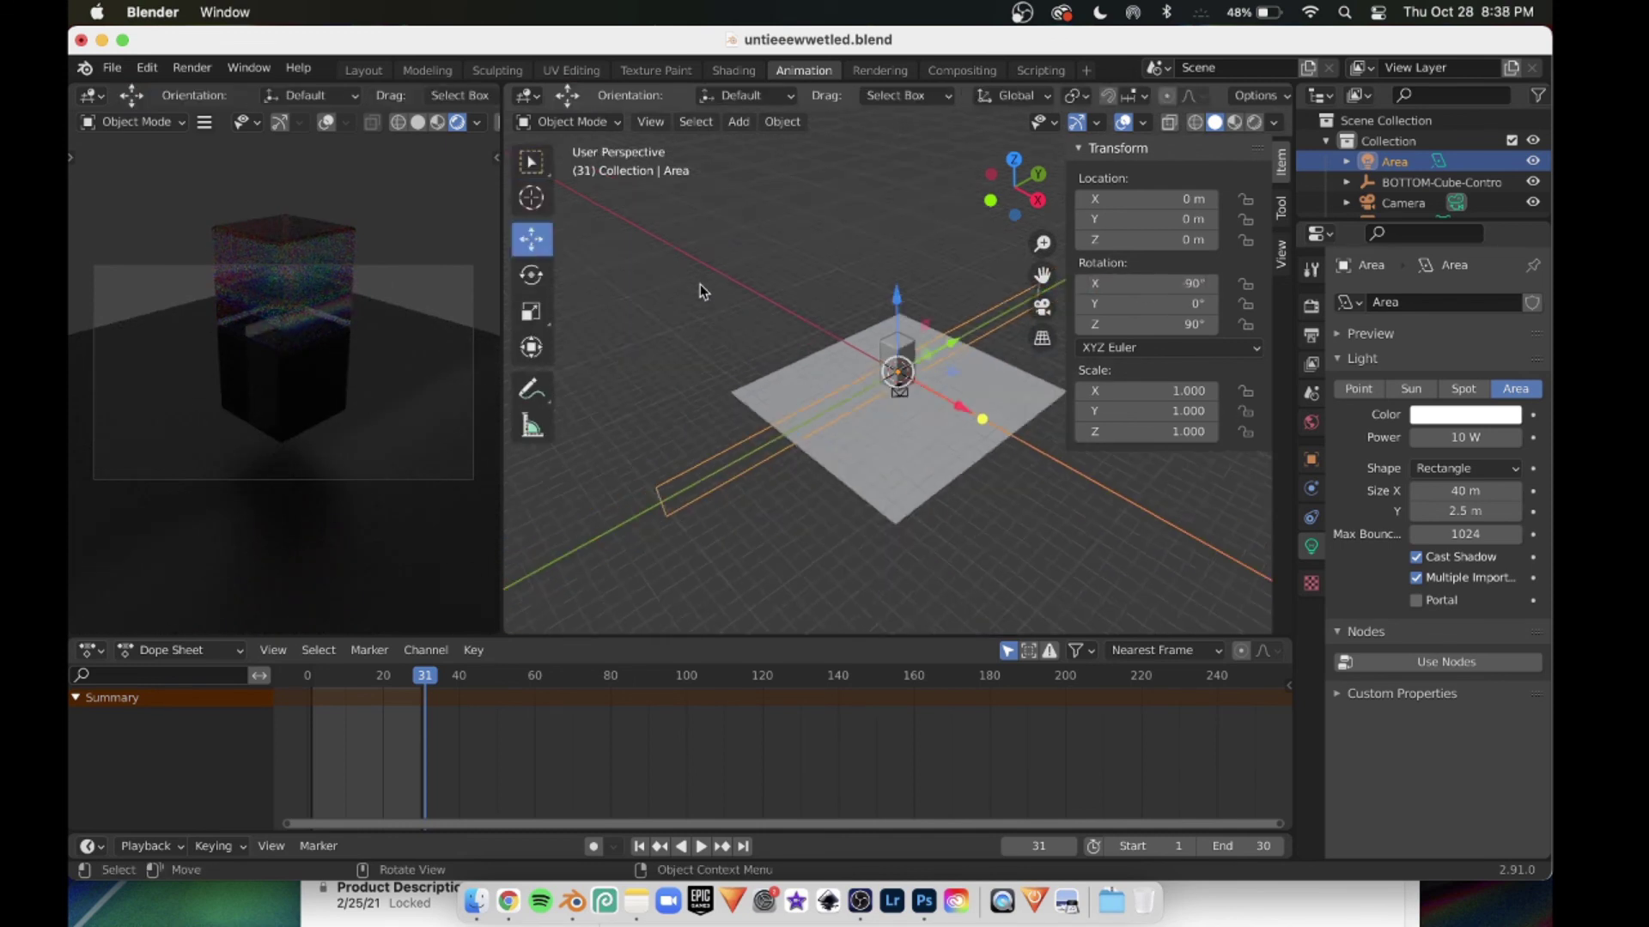
{"action": "middle_click_drag", "start_coordinate": [698, 285], "coordinate": [718, 294]}
{"action": "left_click_drag", "start_coordinate": [943, 409], "coordinate": [862, 364]}
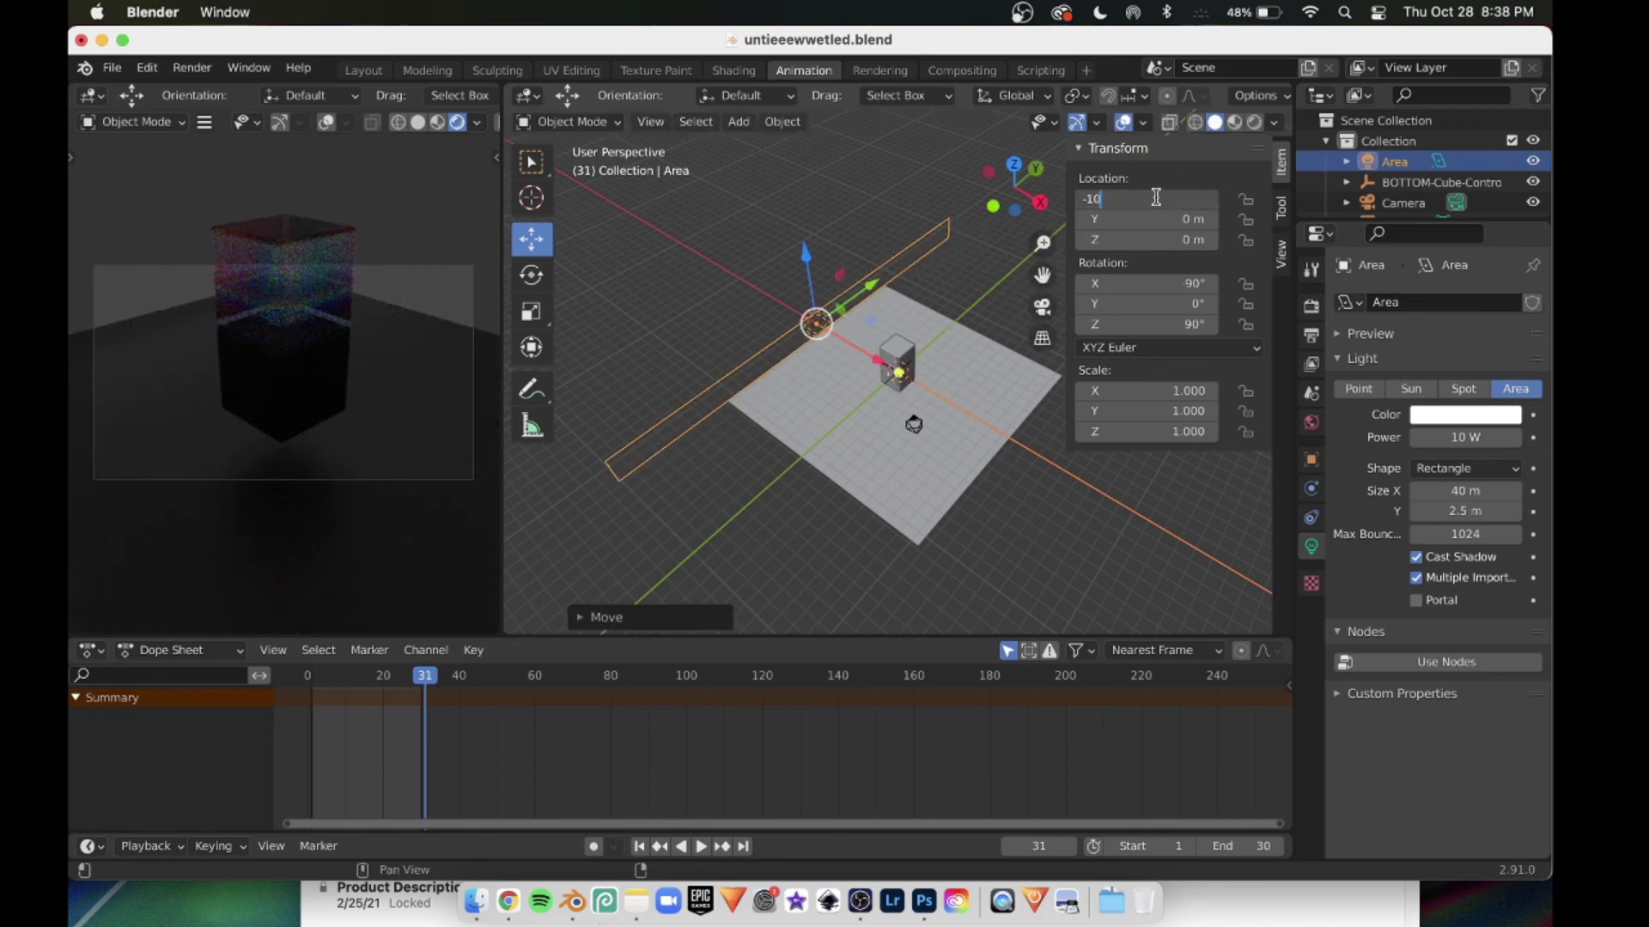
{"action": "key", "text": "Return"}
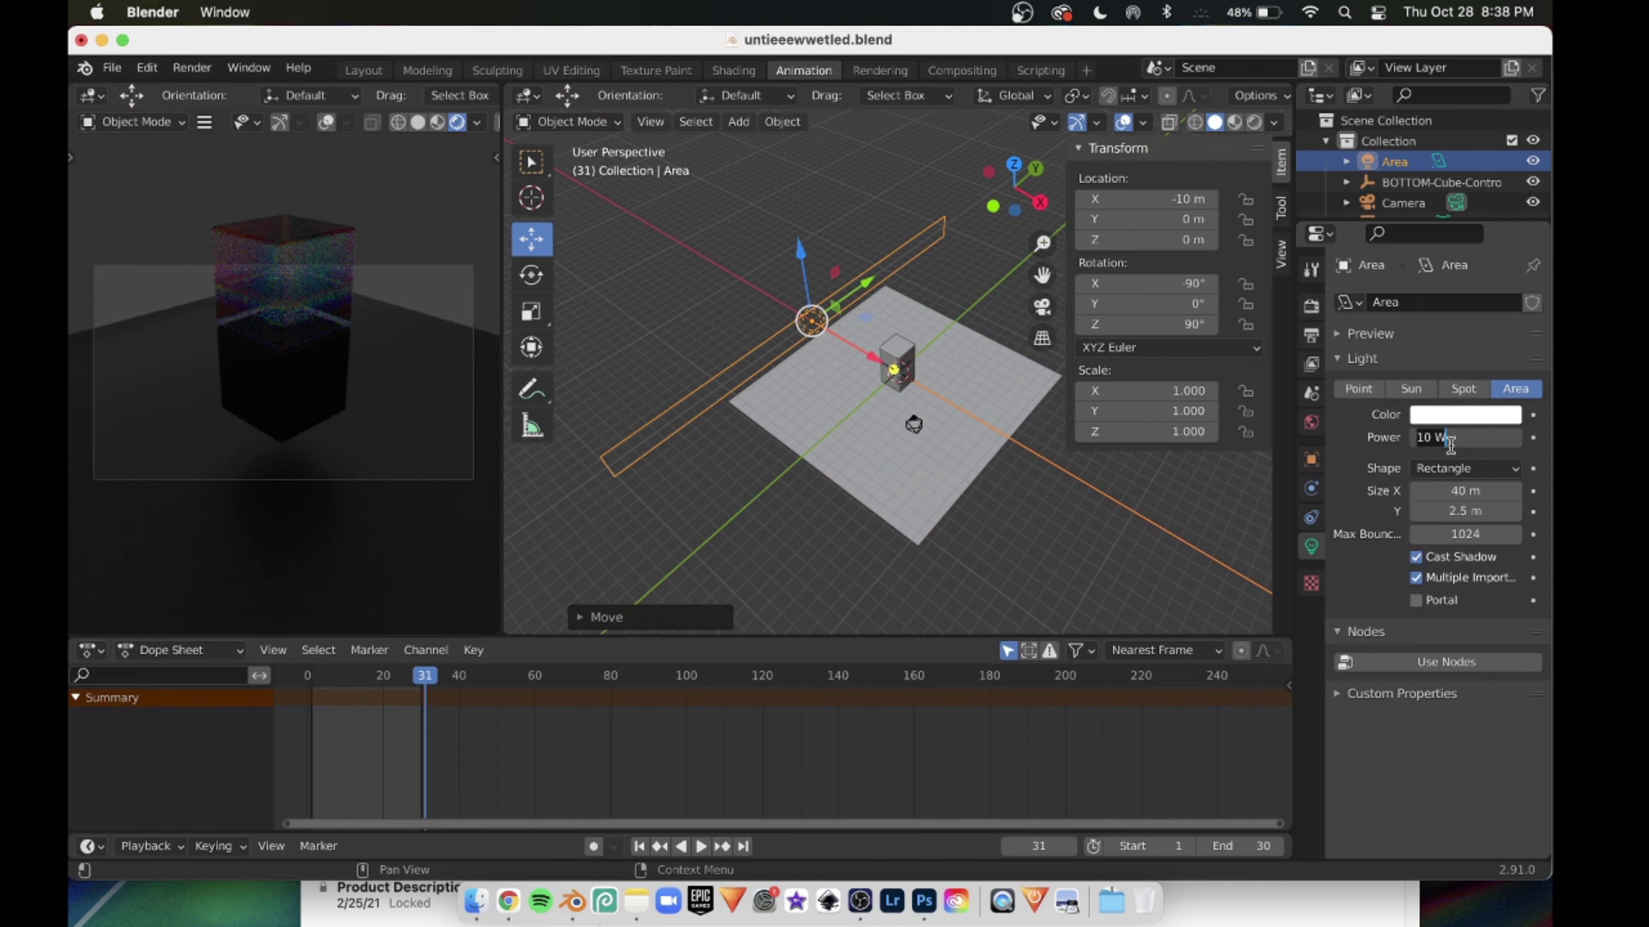
{"action": "key", "text": "Return"}
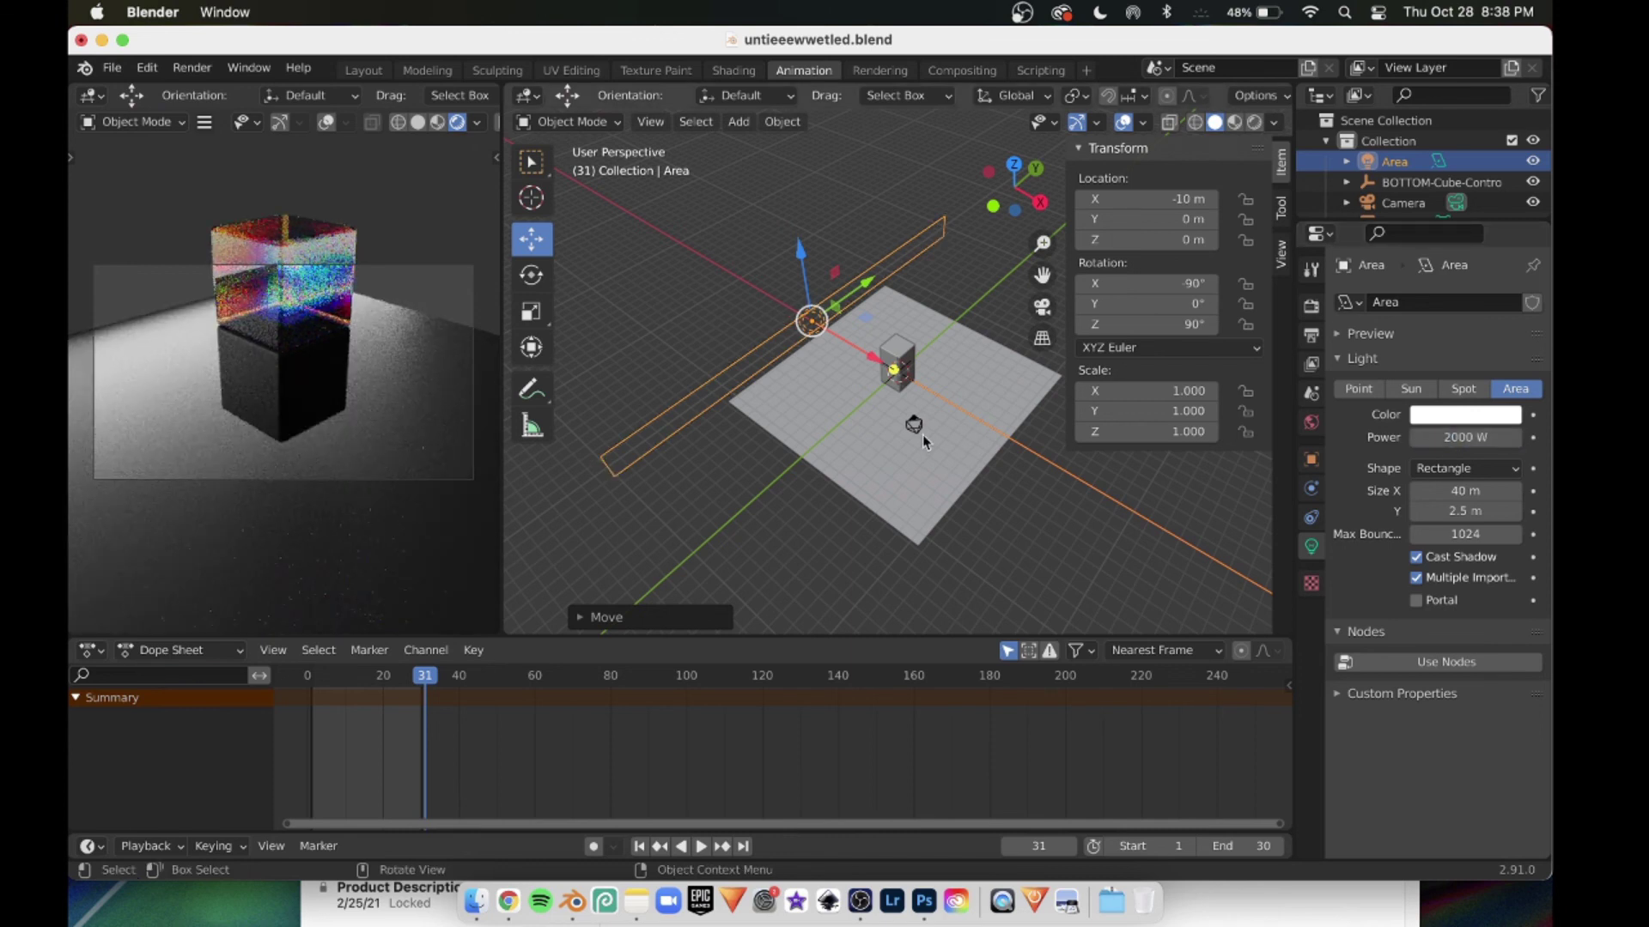
Select the camera and change its lens type to Orthographic.
{"action": "scroll", "coordinate": [926, 438], "scroll_direction": "up", "scroll_amount": 3}
{"action": "middle_click_drag", "start_coordinate": [977, 457], "coordinate": [943, 431]}
{"action": "scroll", "coordinate": [932, 438], "scroll_direction": "up", "scroll_amount": 1}
{"action": "left_click", "coordinate": [860, 464]}
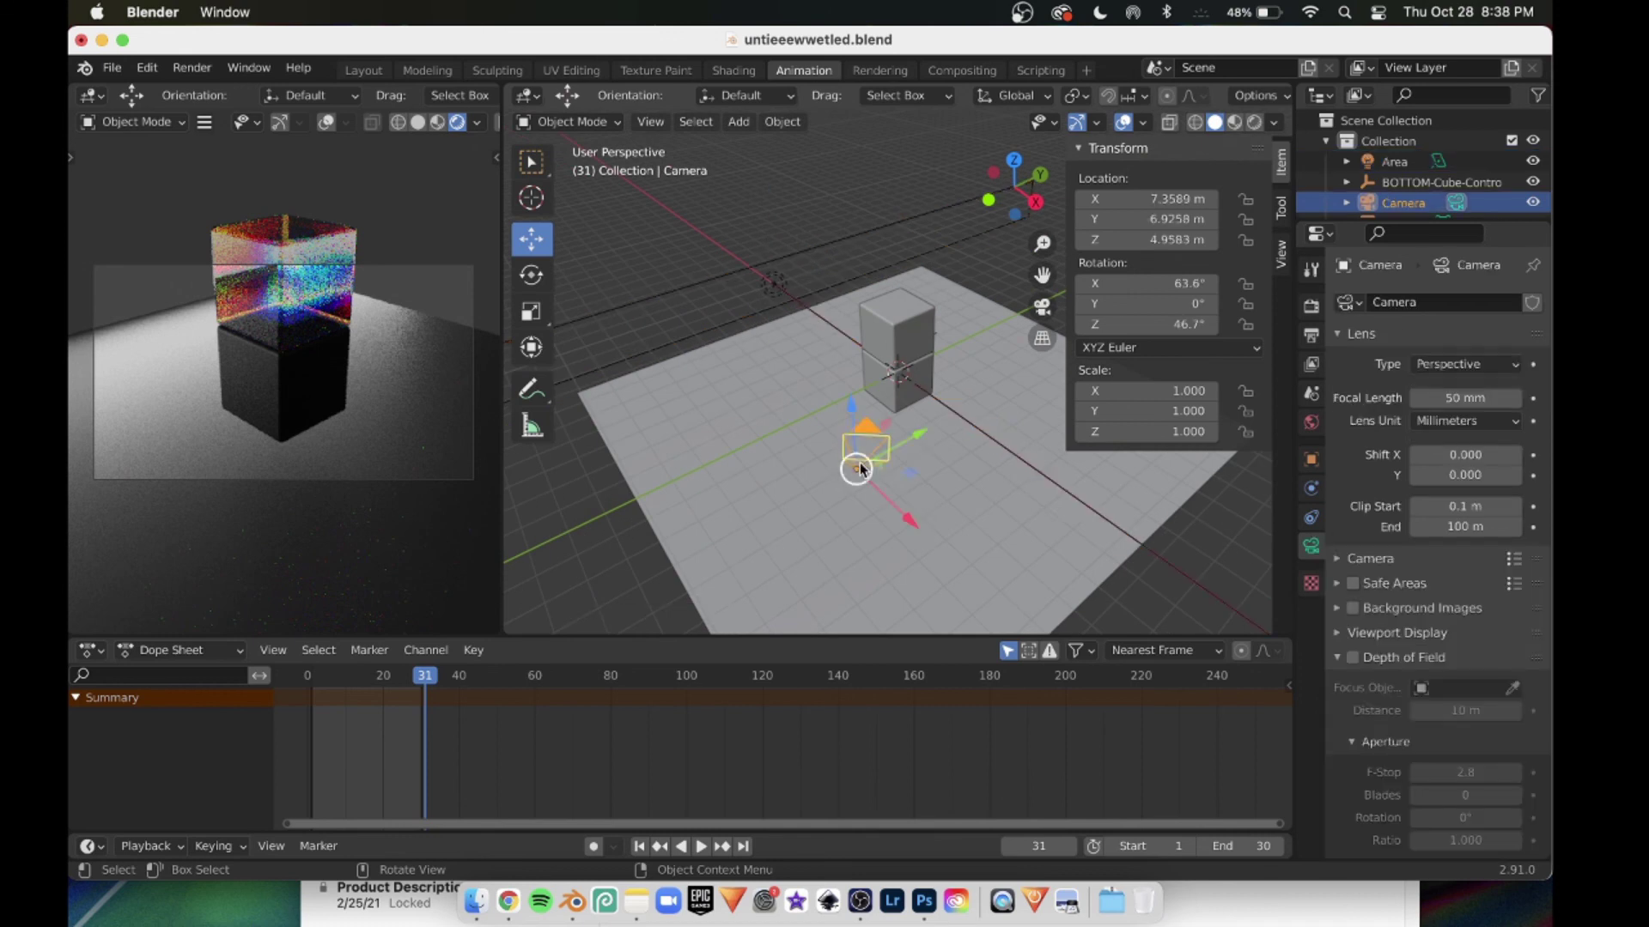
{"action": "left_click", "coordinate": [1449, 365]}
{"action": "left_click", "coordinate": [1453, 409]}
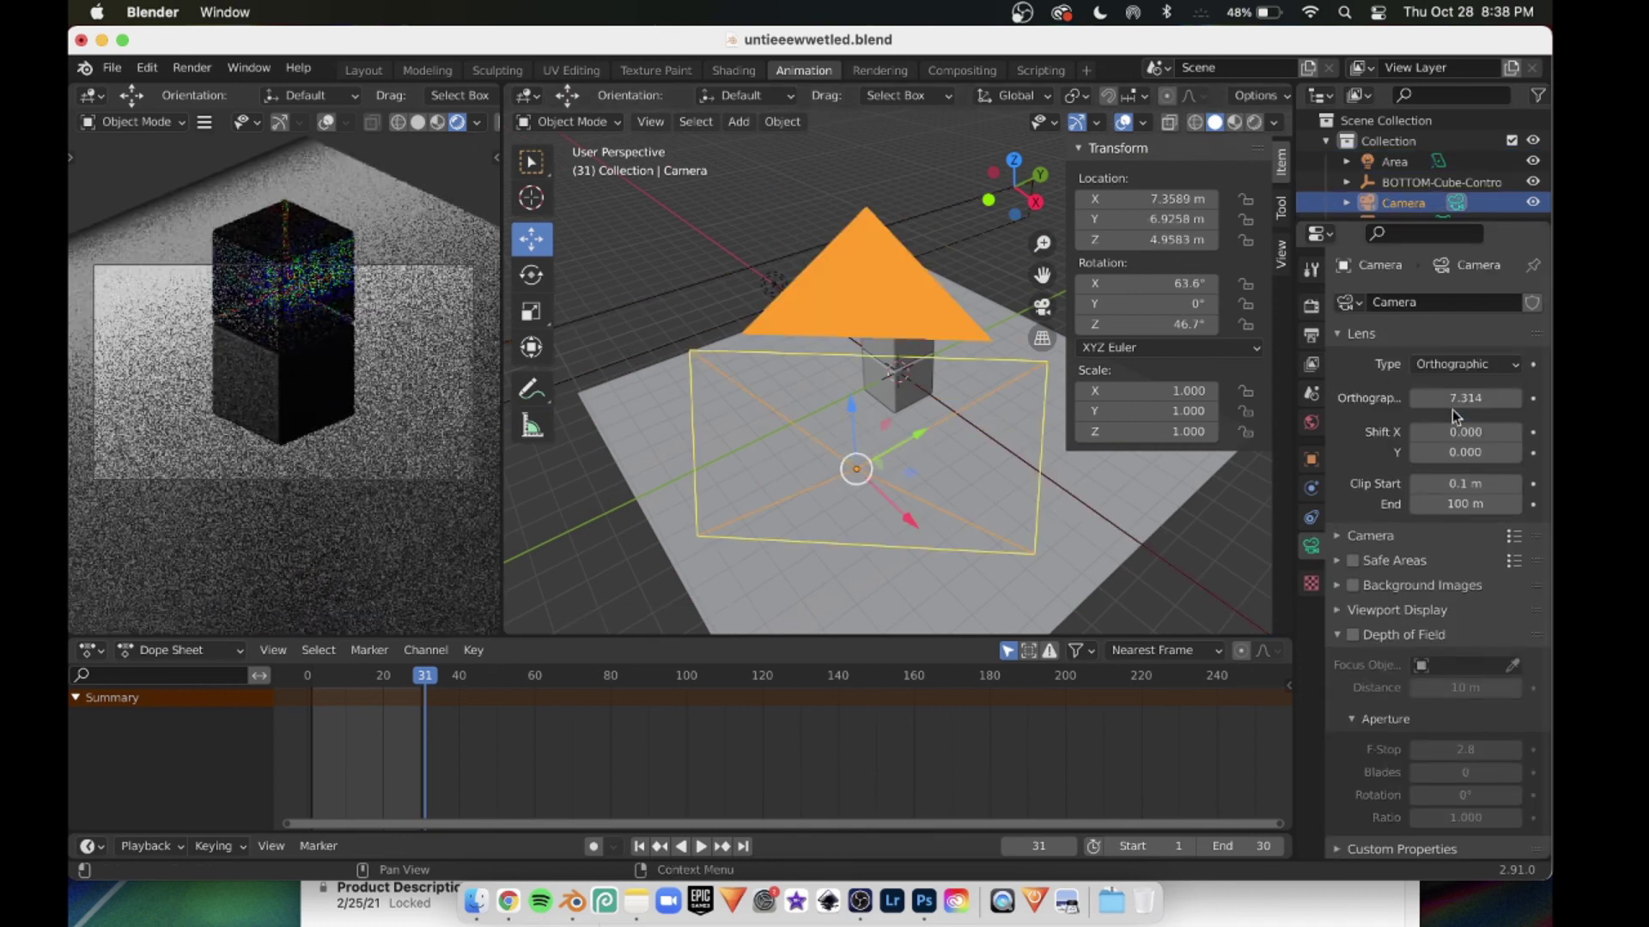
Set the render resolution's X value to 1080 px for a square frame, then return to the camera settings.
{"action": "left_click", "coordinate": [1309, 334]}
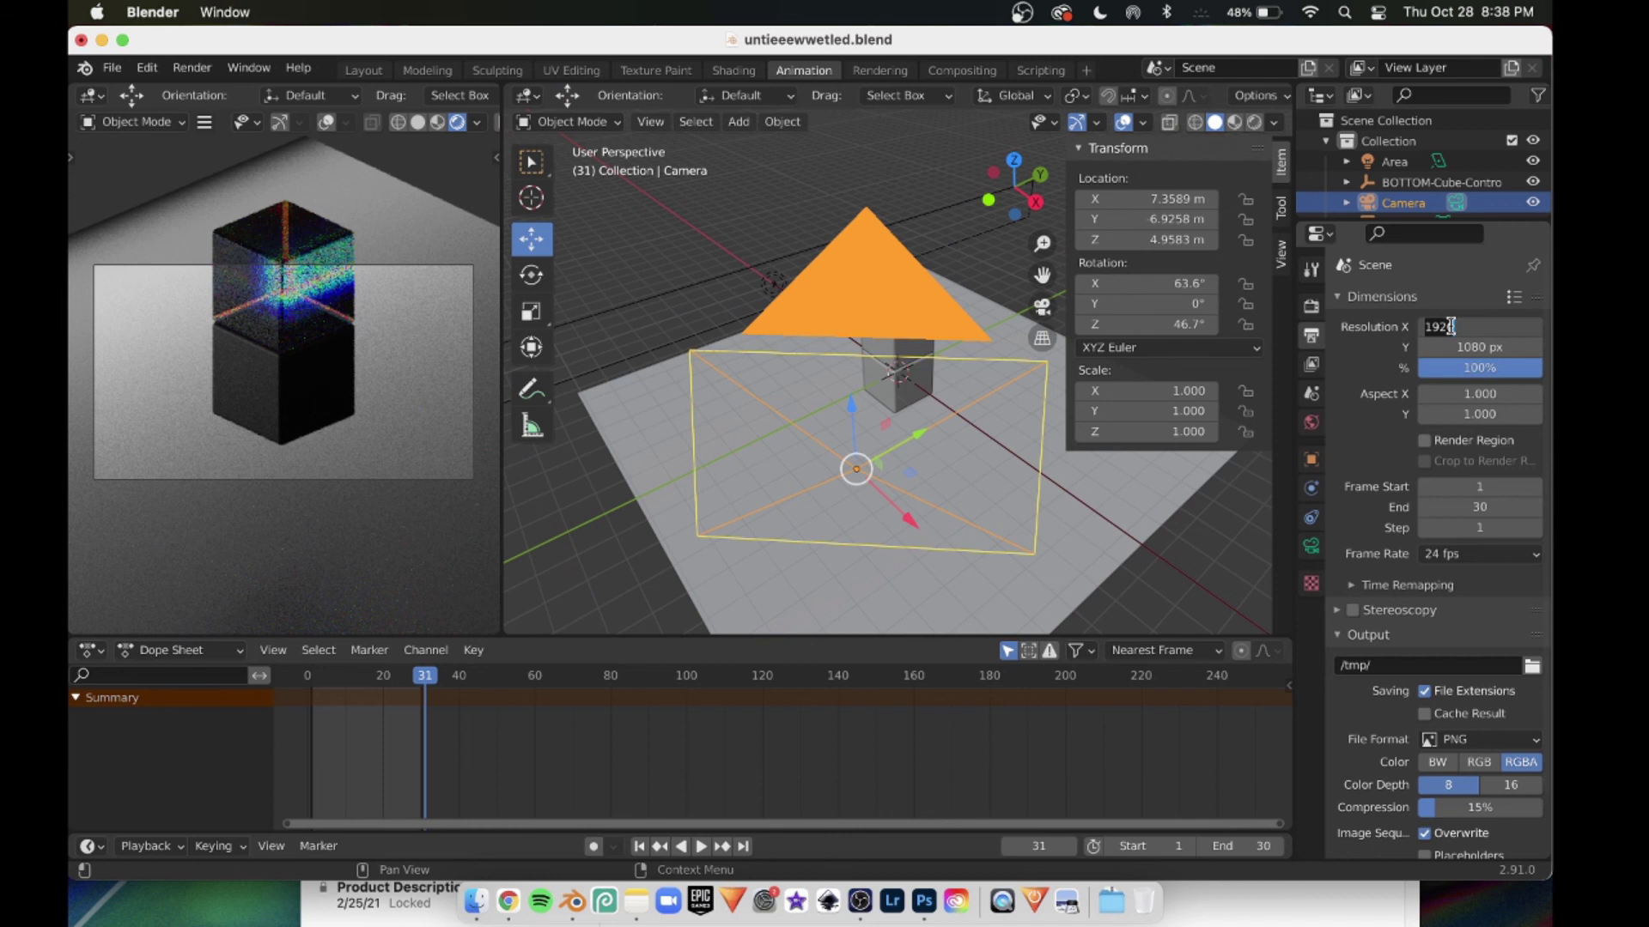
{"action": "key", "text": "Return"}
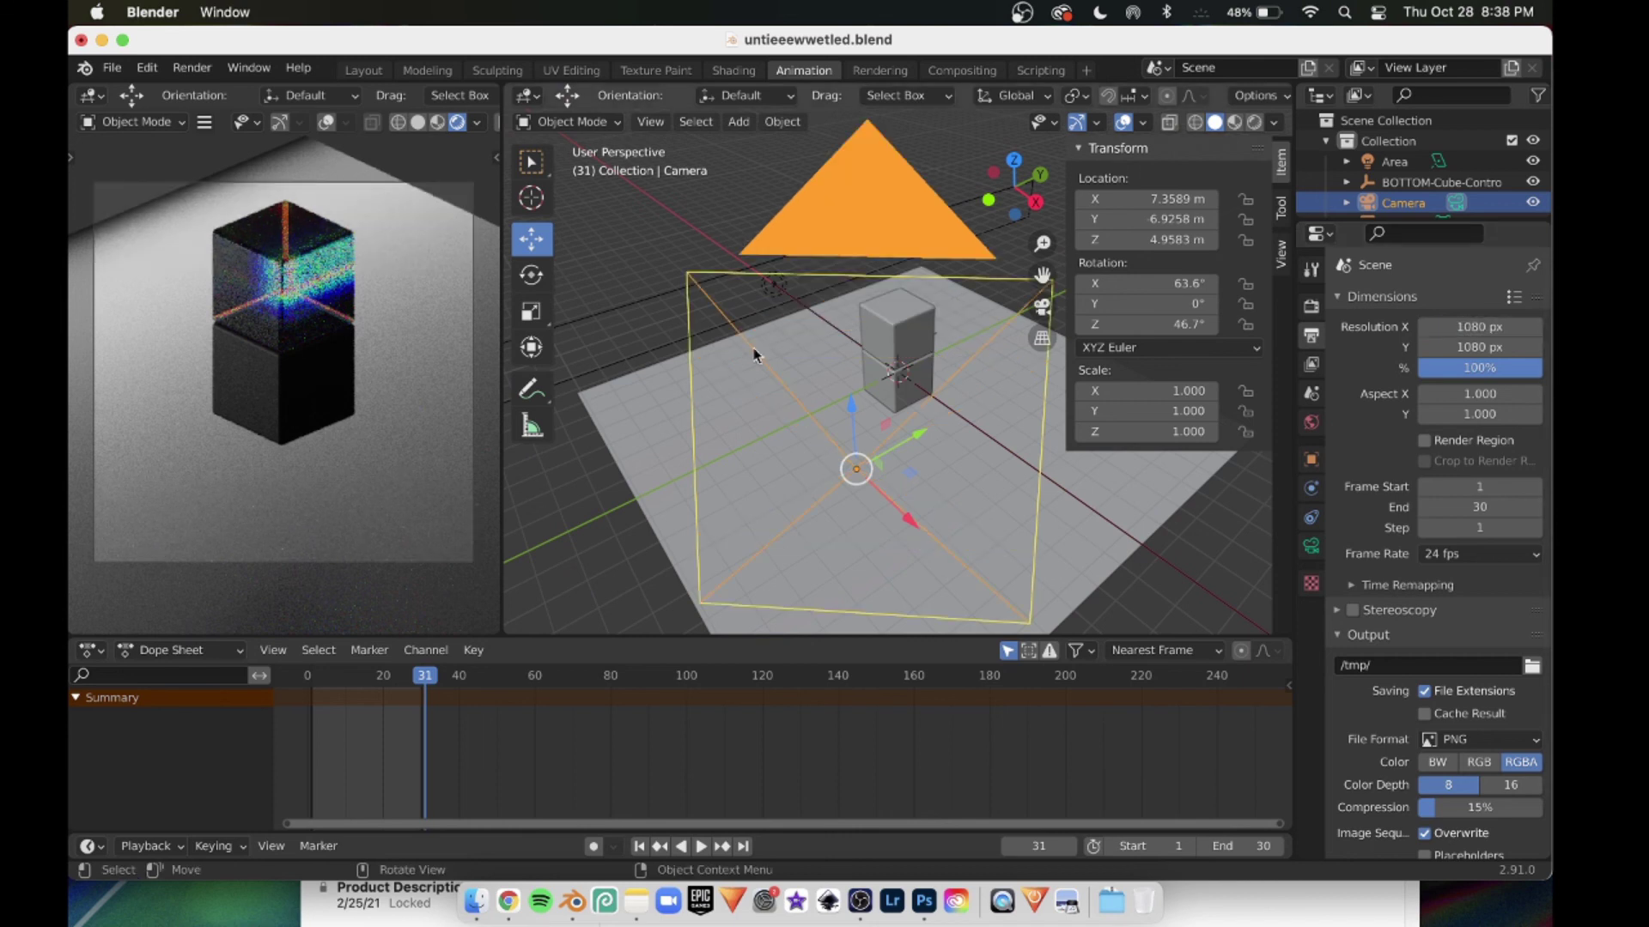
{"action": "left_click", "coordinate": [1311, 547]}
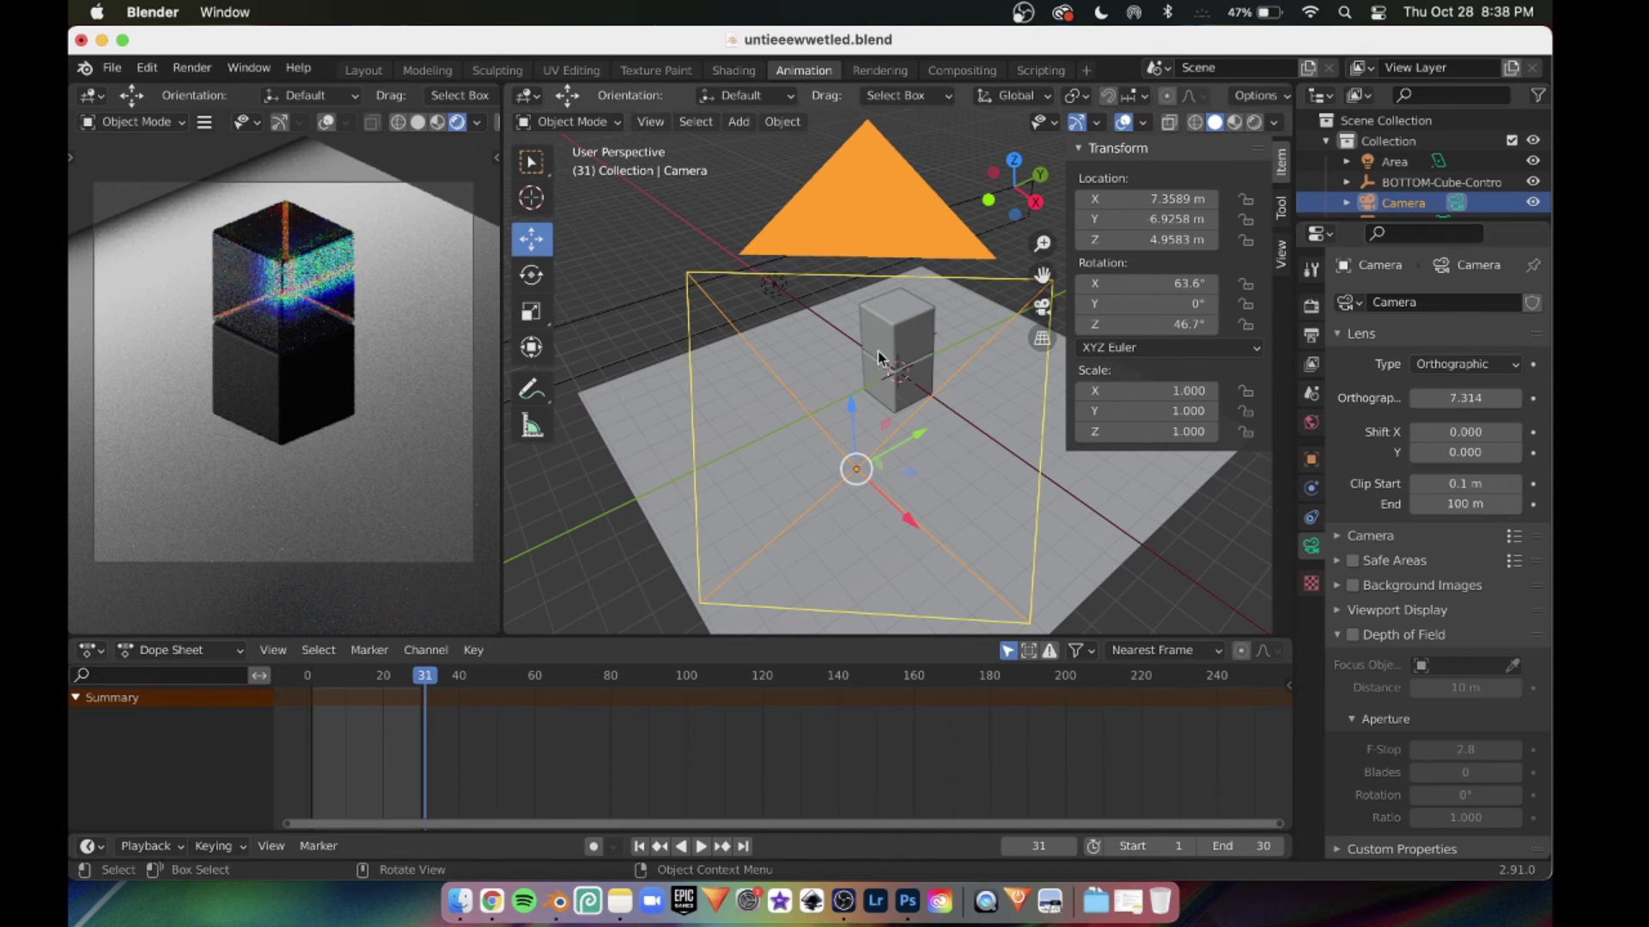
Raise the camera and set its Z location to 6 m.
{"action": "middle_click_drag", "start_coordinate": [878, 357], "coordinate": [861, 362]}
{"action": "mouse_move", "coordinate": [803, 352]}
{"action": "left_mouse_down"}
{"action": "mouse_move", "coordinate": [806, 307]}
{"action": "mouse_move", "coordinate": [800, 323]}
{"action": "left_mouse_up"}
{"action": "left_click_drag", "start_coordinate": [801, 317], "coordinate": [800, 314]}
{"action": "left_click_drag", "start_coordinate": [1147, 241], "coordinate": [1149, 241]}
{"action": "left_click", "coordinate": [1155, 241]}
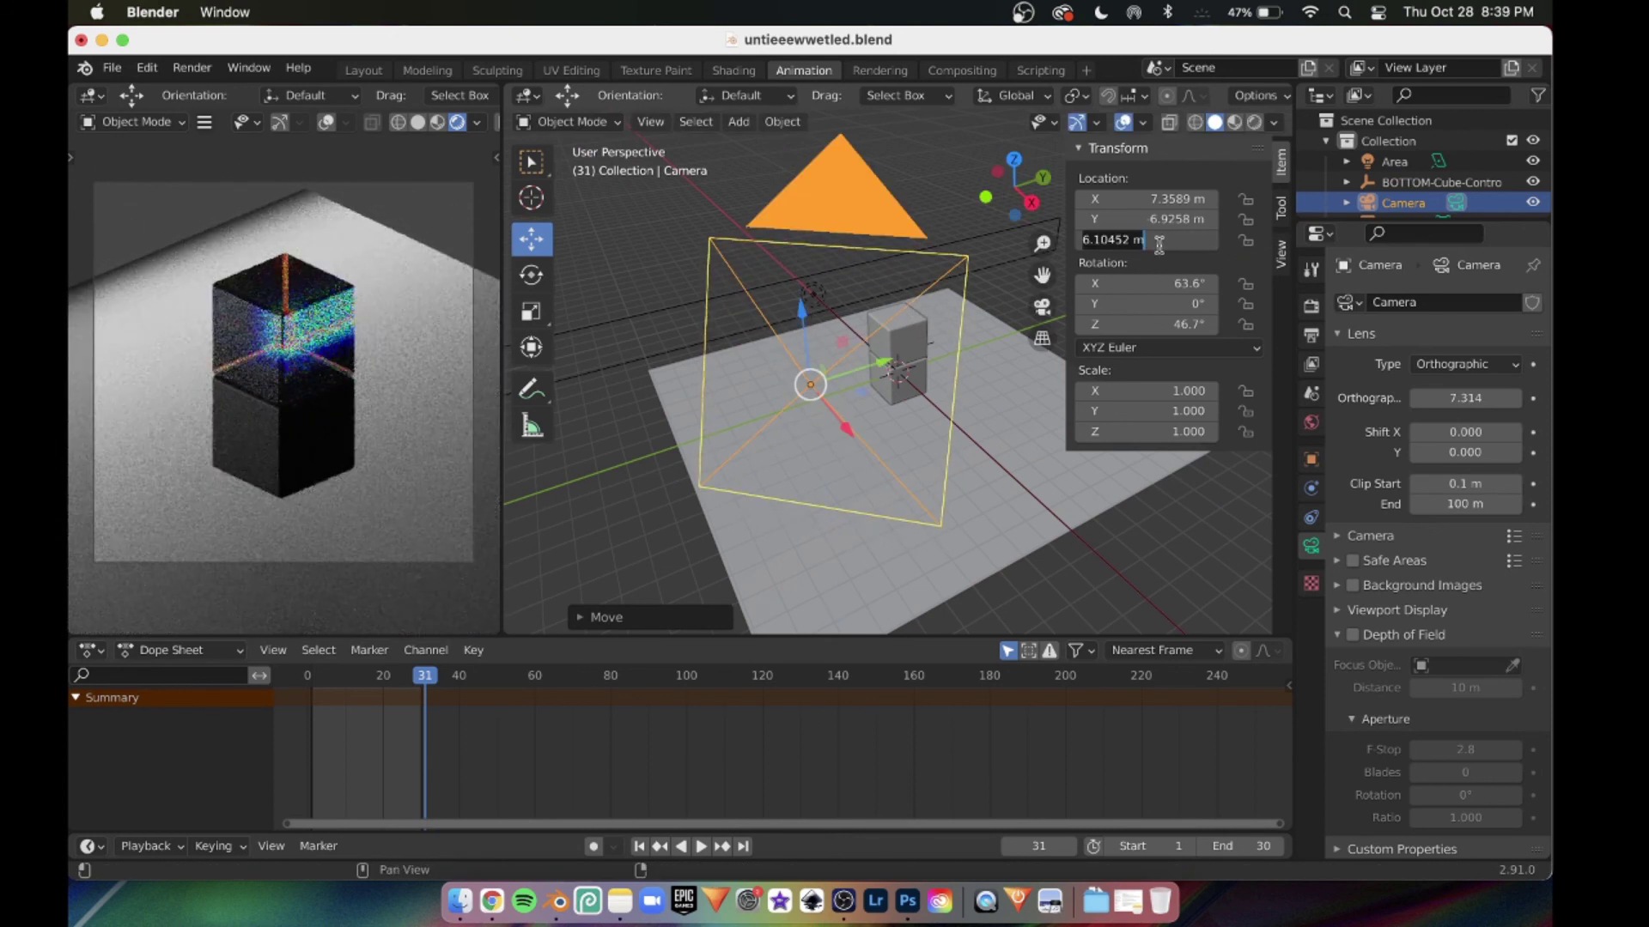
{"action": "type", "text": "6"}
{"action": "key", "text": "Return"}
Set the camera's Y location to -7 m and its X location to 7.5 m.
{"action": "left_click", "coordinate": [1165, 225]}
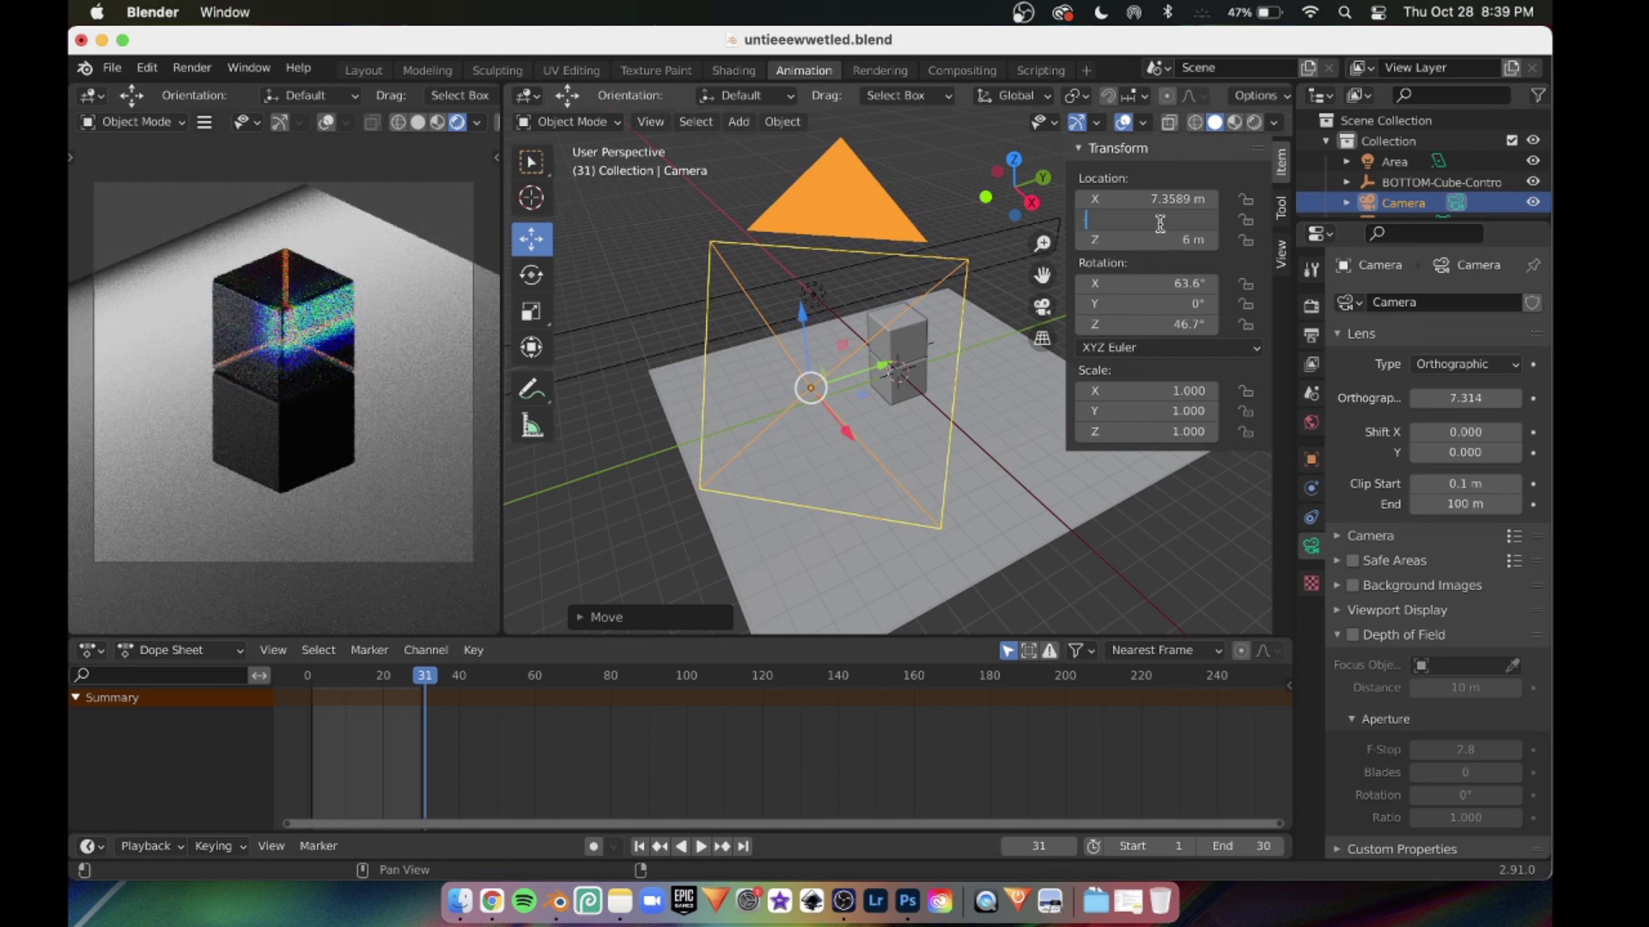
{"action": "type", "text": "7"}
{"action": "key", "text": "Return"}
{"action": "left_click", "coordinate": [1144, 200]}
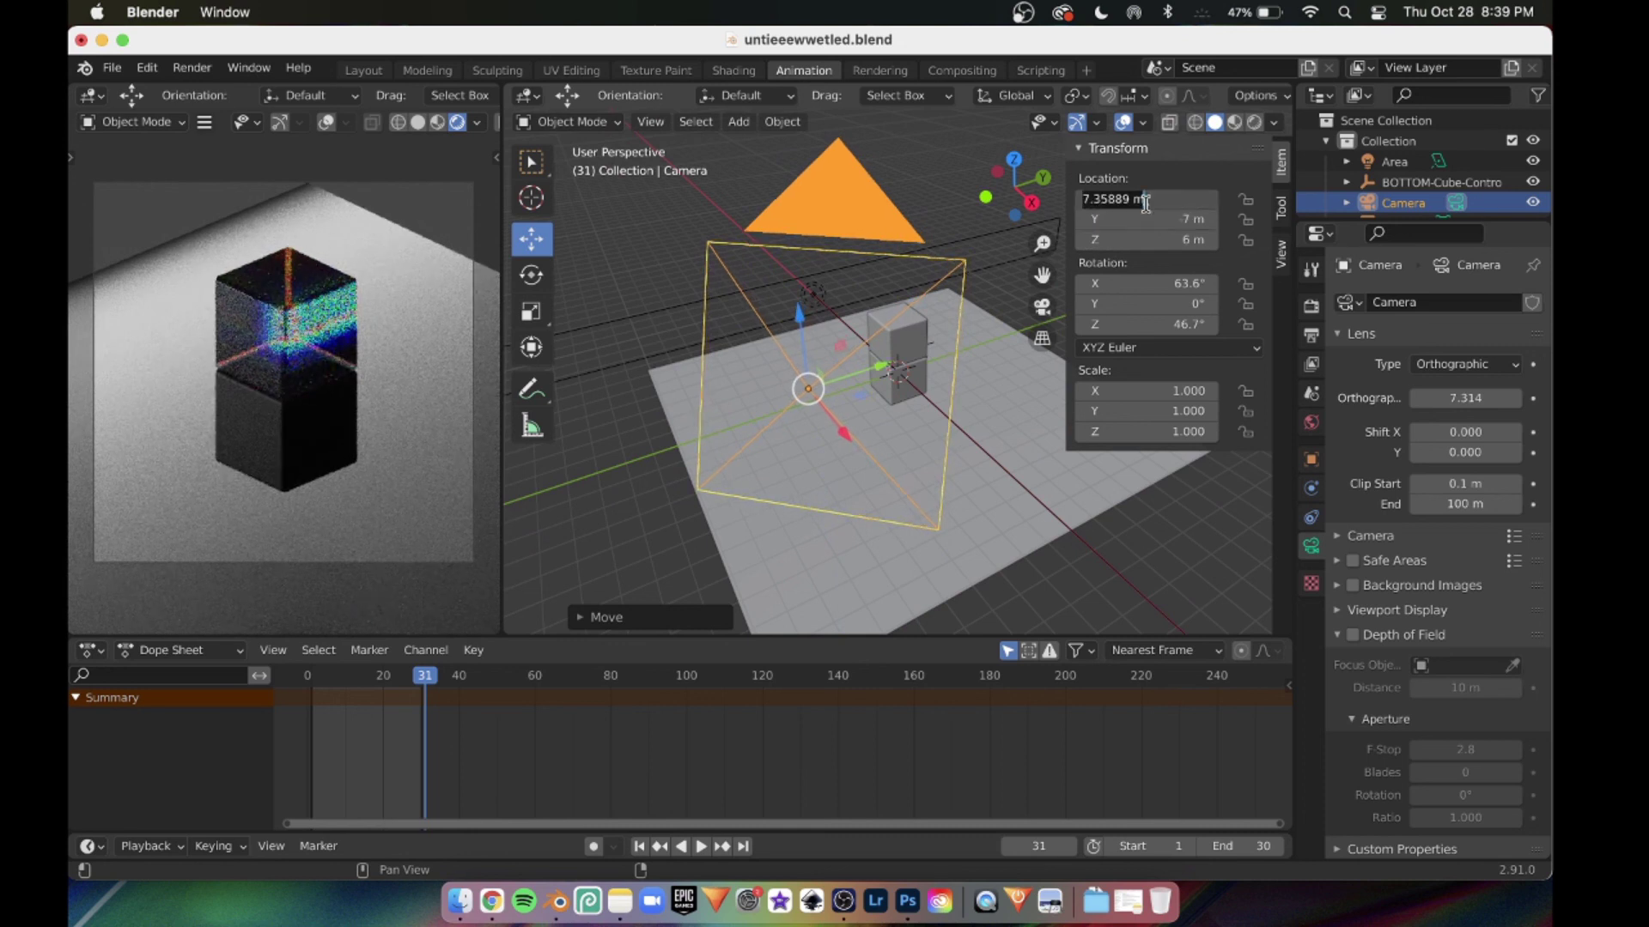
{"action": "type", "text": "7"}
{"action": "key", "text": "Return"}
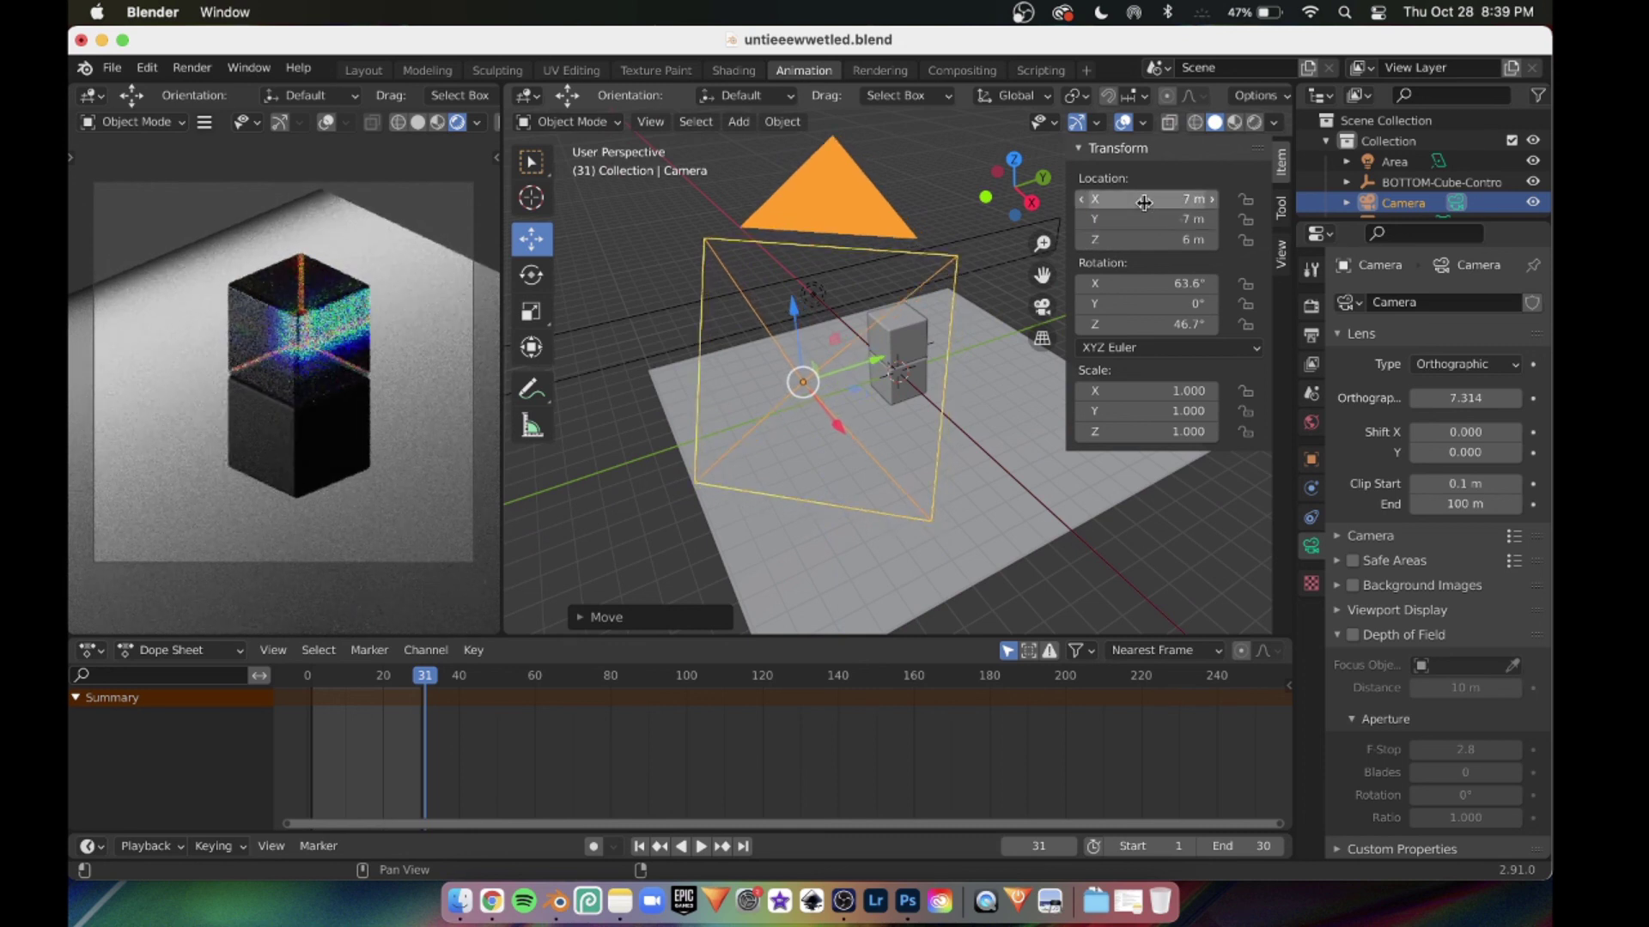
{"action": "left_click", "coordinate": [1145, 203]}
{"action": "type", "text": "7.5"}
{"action": "key", "text": "Return"}
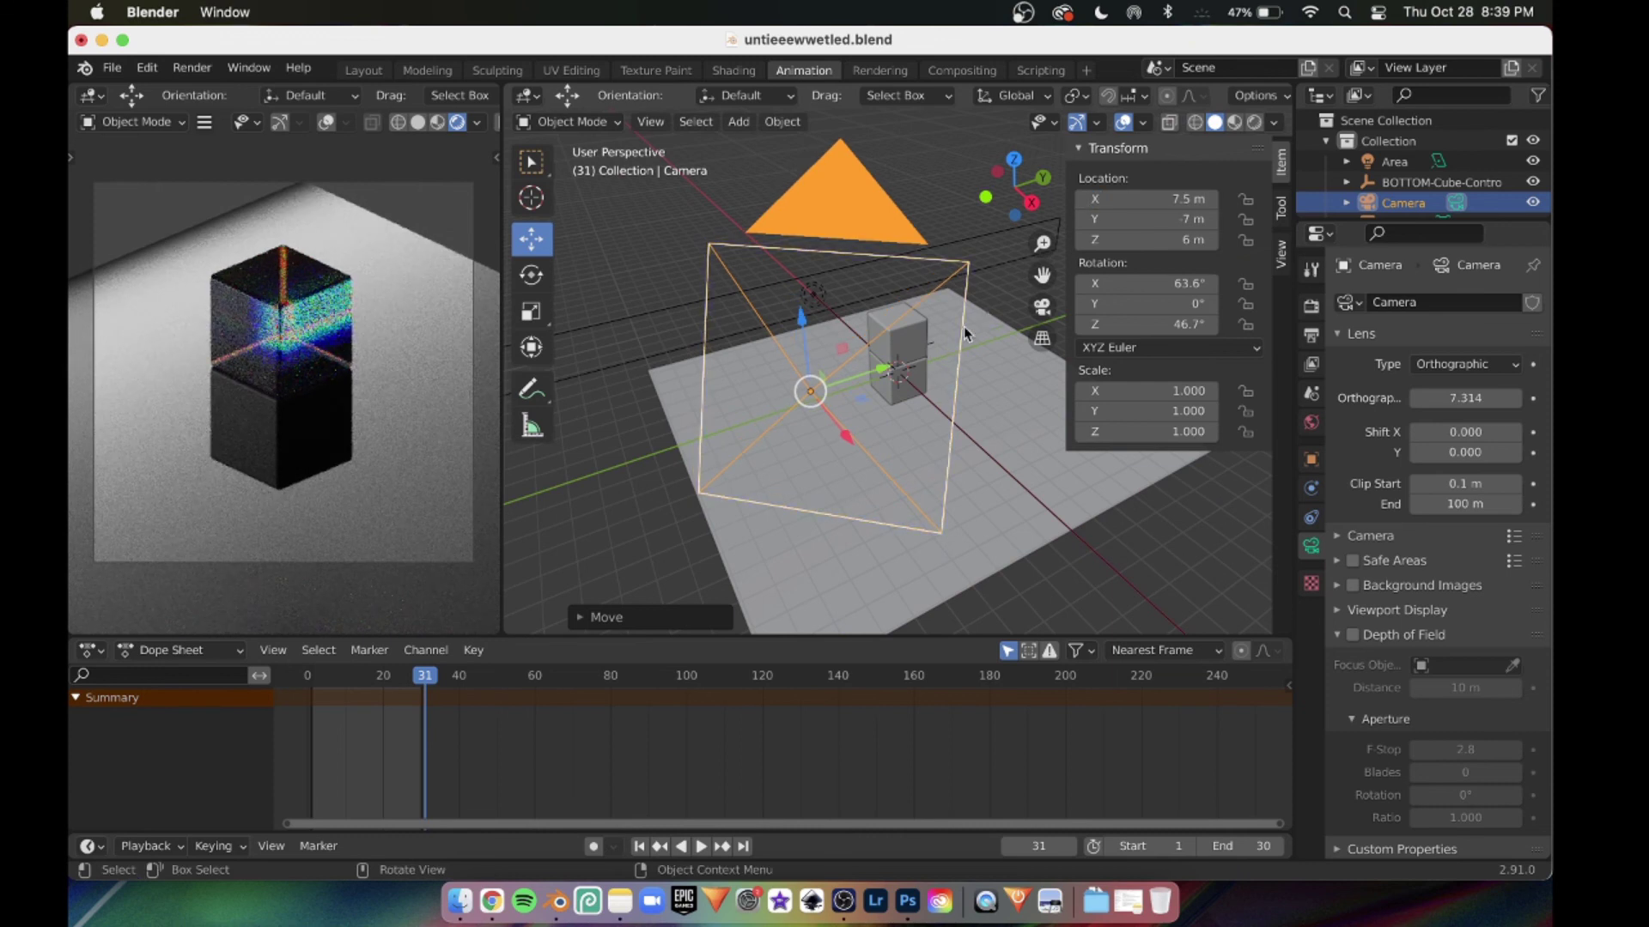
Frame the cubes by raising the camera to about 7.56 m, tilting it to about 58° in X and reducing the orthographic scale to 6.314.
{"action": "left_click_drag", "start_coordinate": [1120, 284], "coordinate": [1061, 284]}
{"action": "left_click_drag", "start_coordinate": [799, 314], "coordinate": [792, 255]}
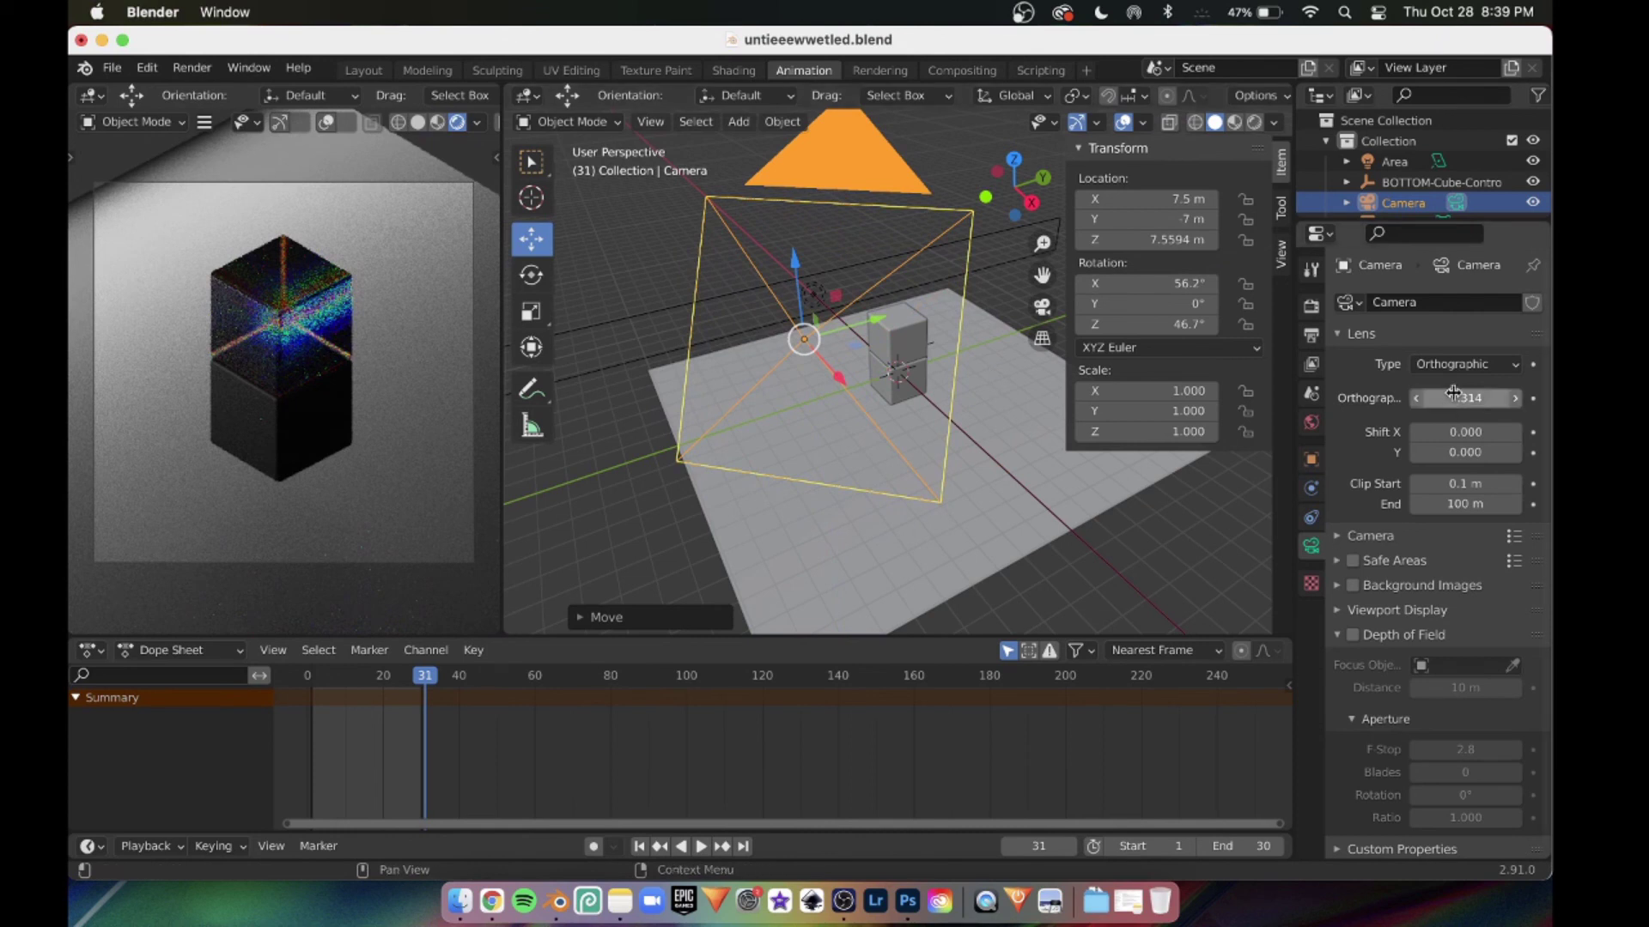
{"action": "mouse_move", "coordinate": [1454, 400]}
{"action": "left_mouse_down"}
{"action": "mouse_move", "coordinate": [1484, 400]}
{"action": "mouse_move", "coordinate": [1425, 400]}
{"action": "left_mouse_up"}
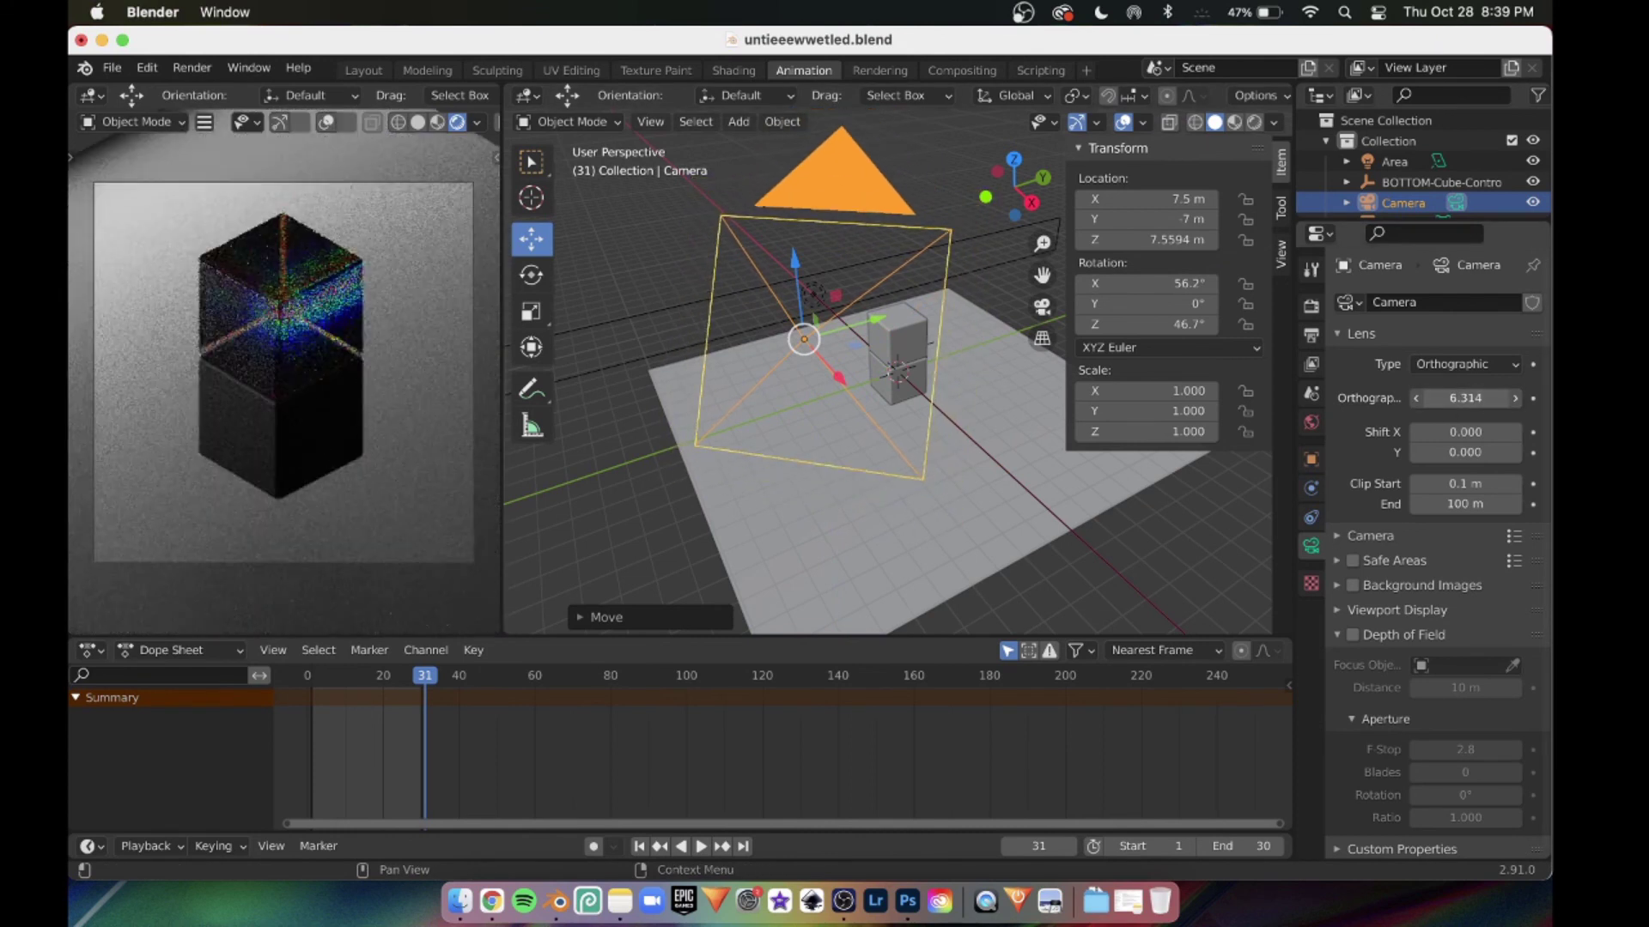
{"action": "left_click_drag", "start_coordinate": [1189, 284], "coordinate": [1205, 284]}
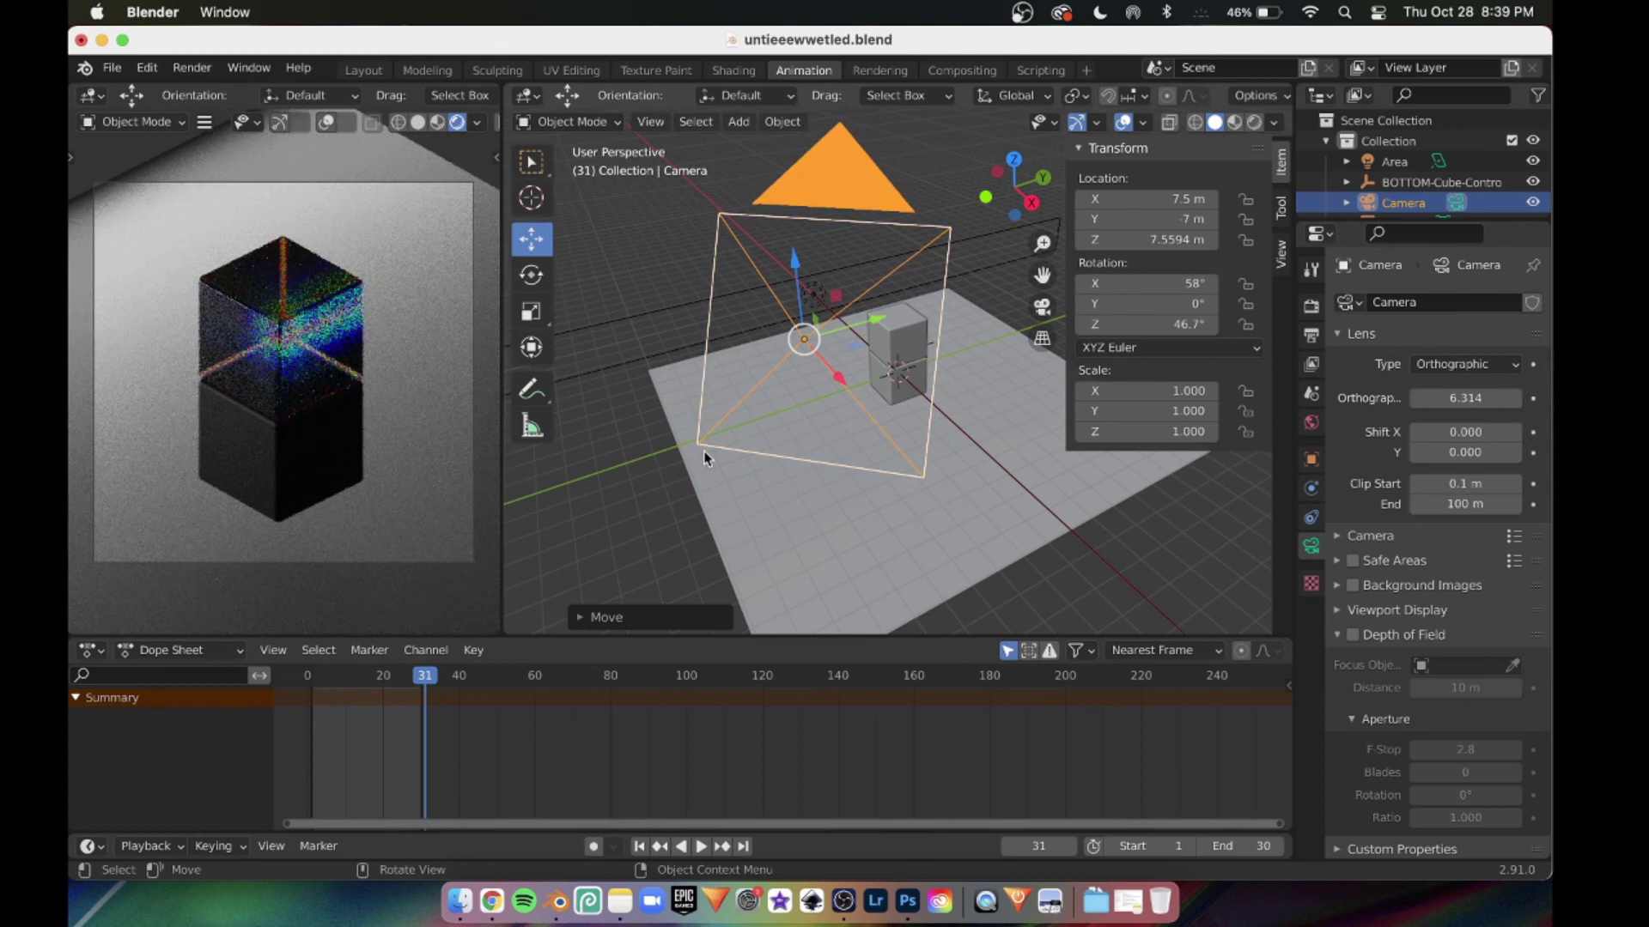
Switch the camera view to Material Preview shading and play the rolling cube animation.
{"action": "left_click", "coordinate": [418, 122]}
{"action": "left_click", "coordinate": [438, 122]}
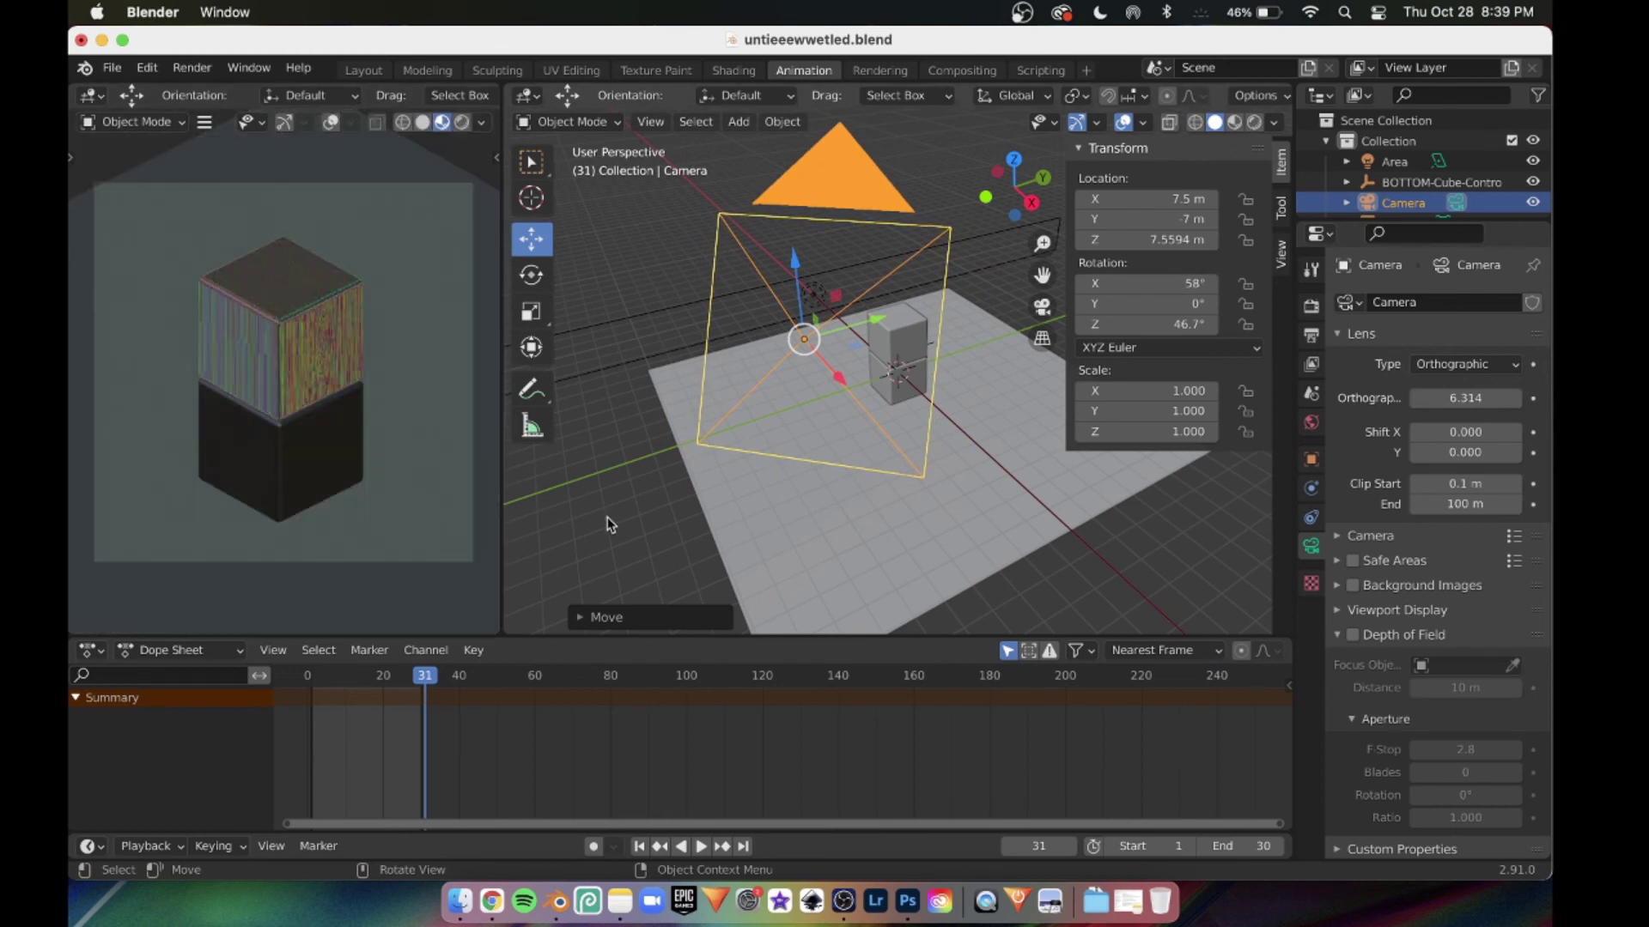
{"action": "key", "text": "space"}
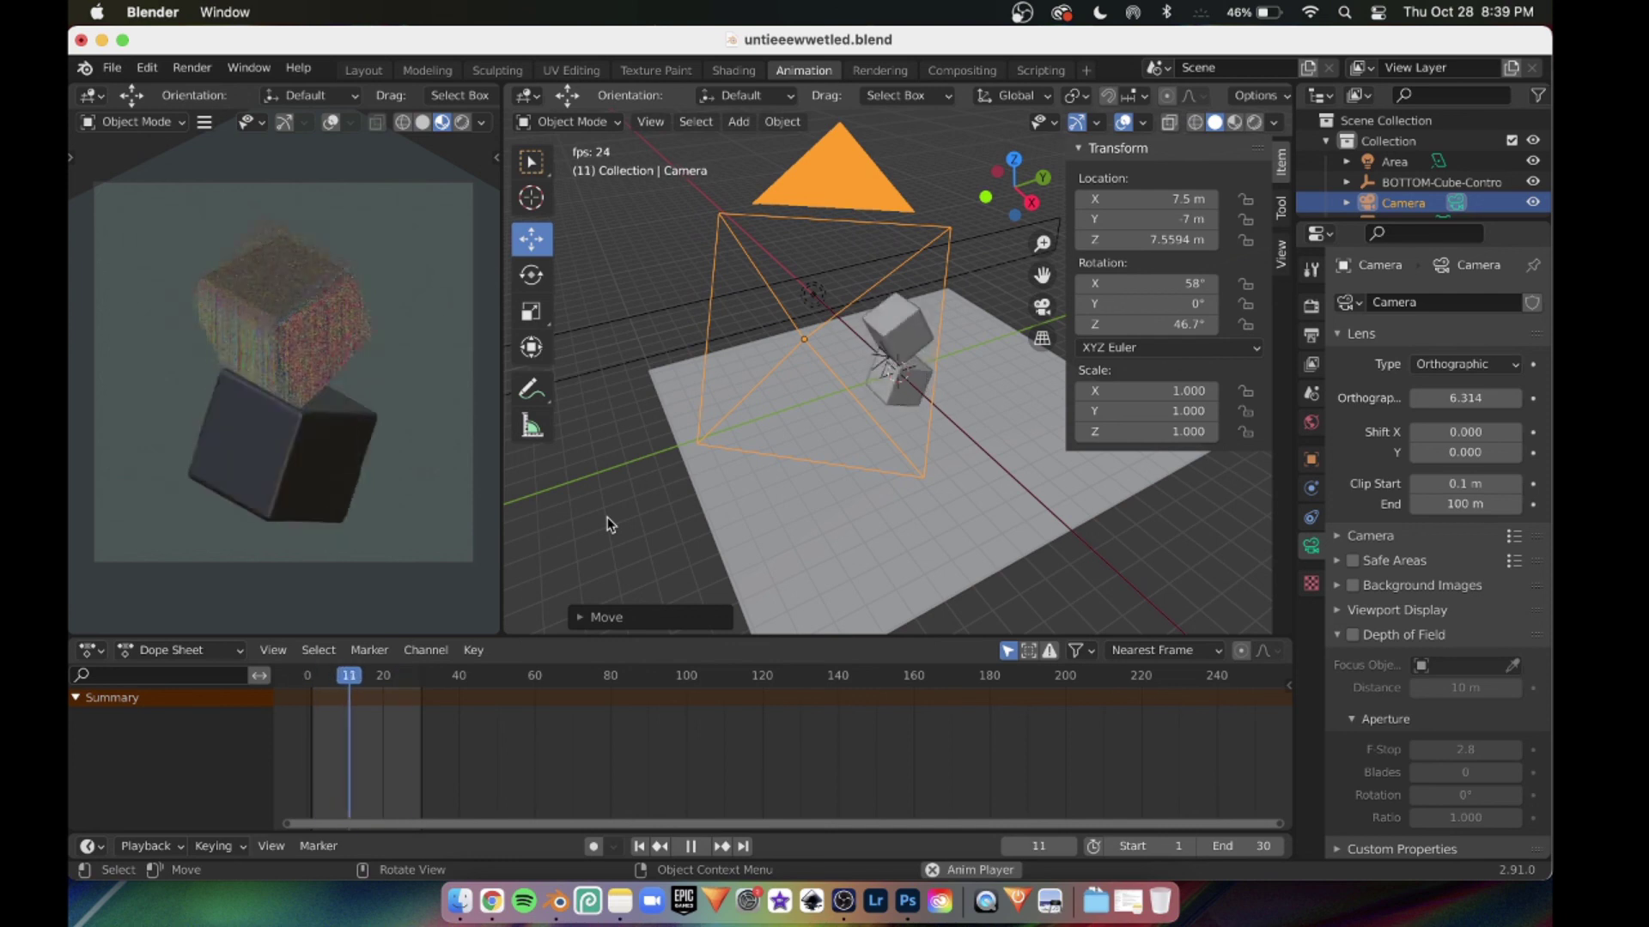